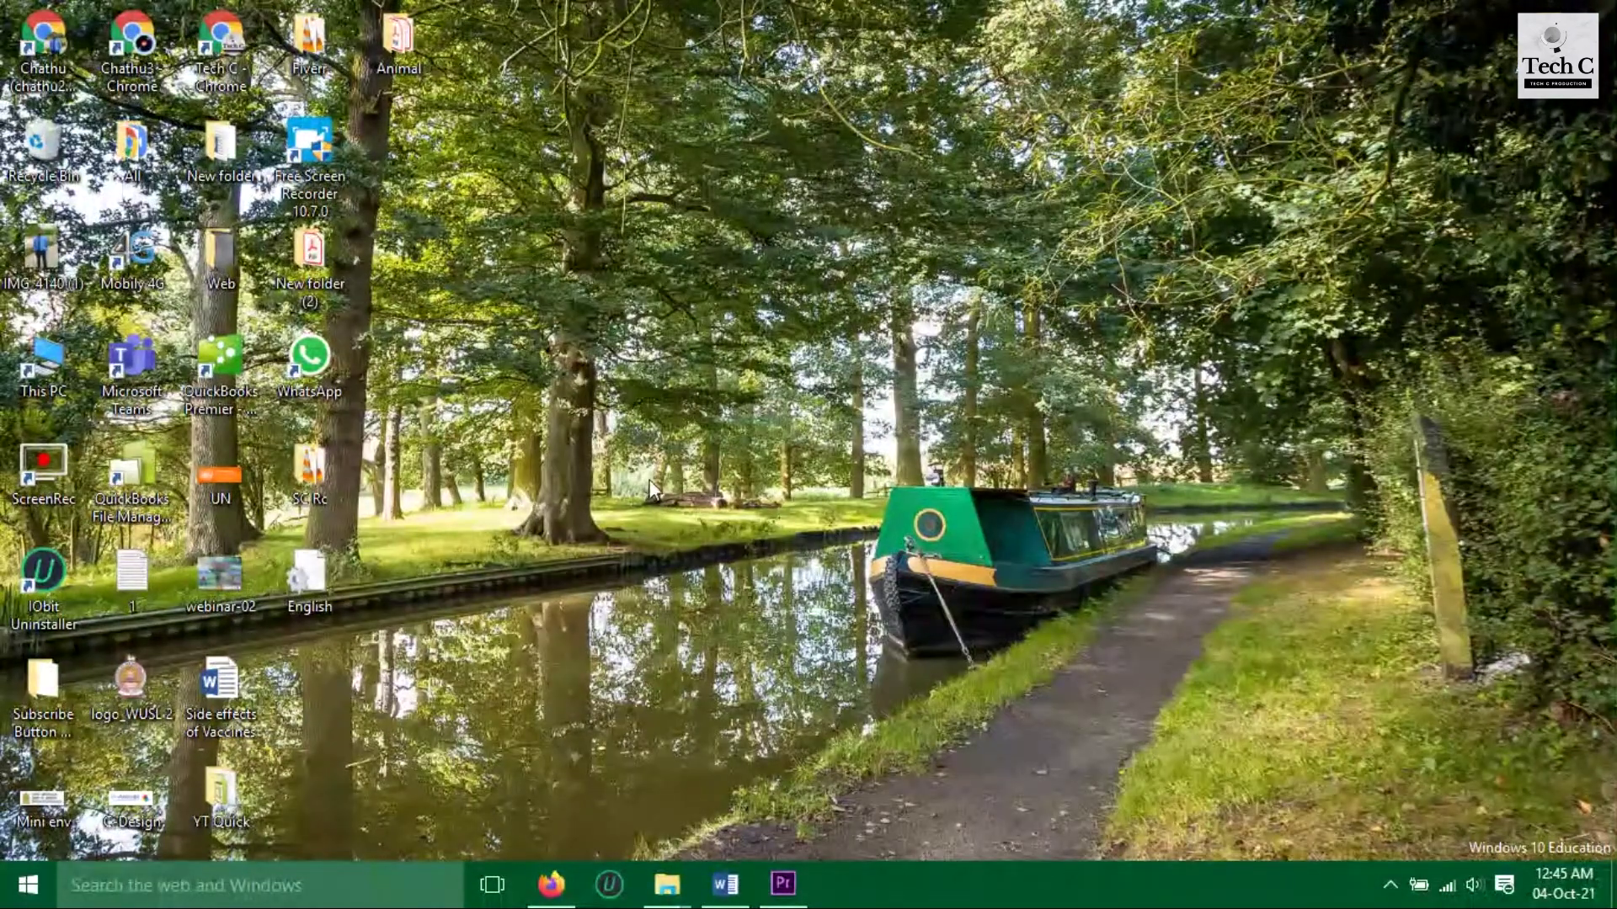
- Begin an Express Start company setup in QuickBooks and copy the company name Design C Pvt. Ltd into it from the Word document
double_click(236, 354)
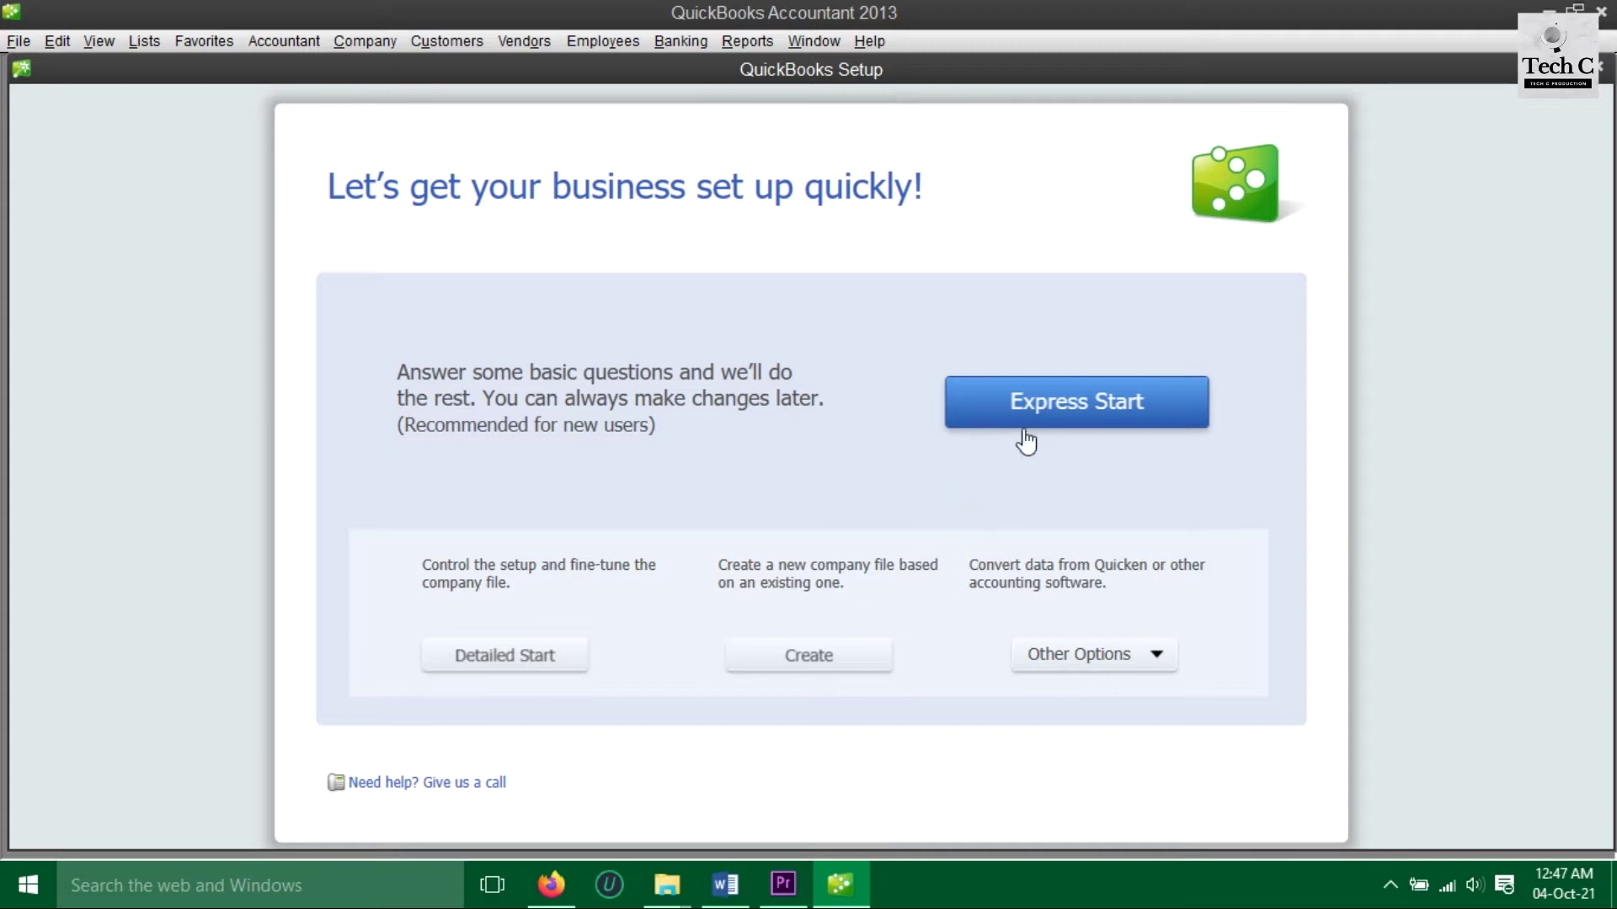
click(1057, 411)
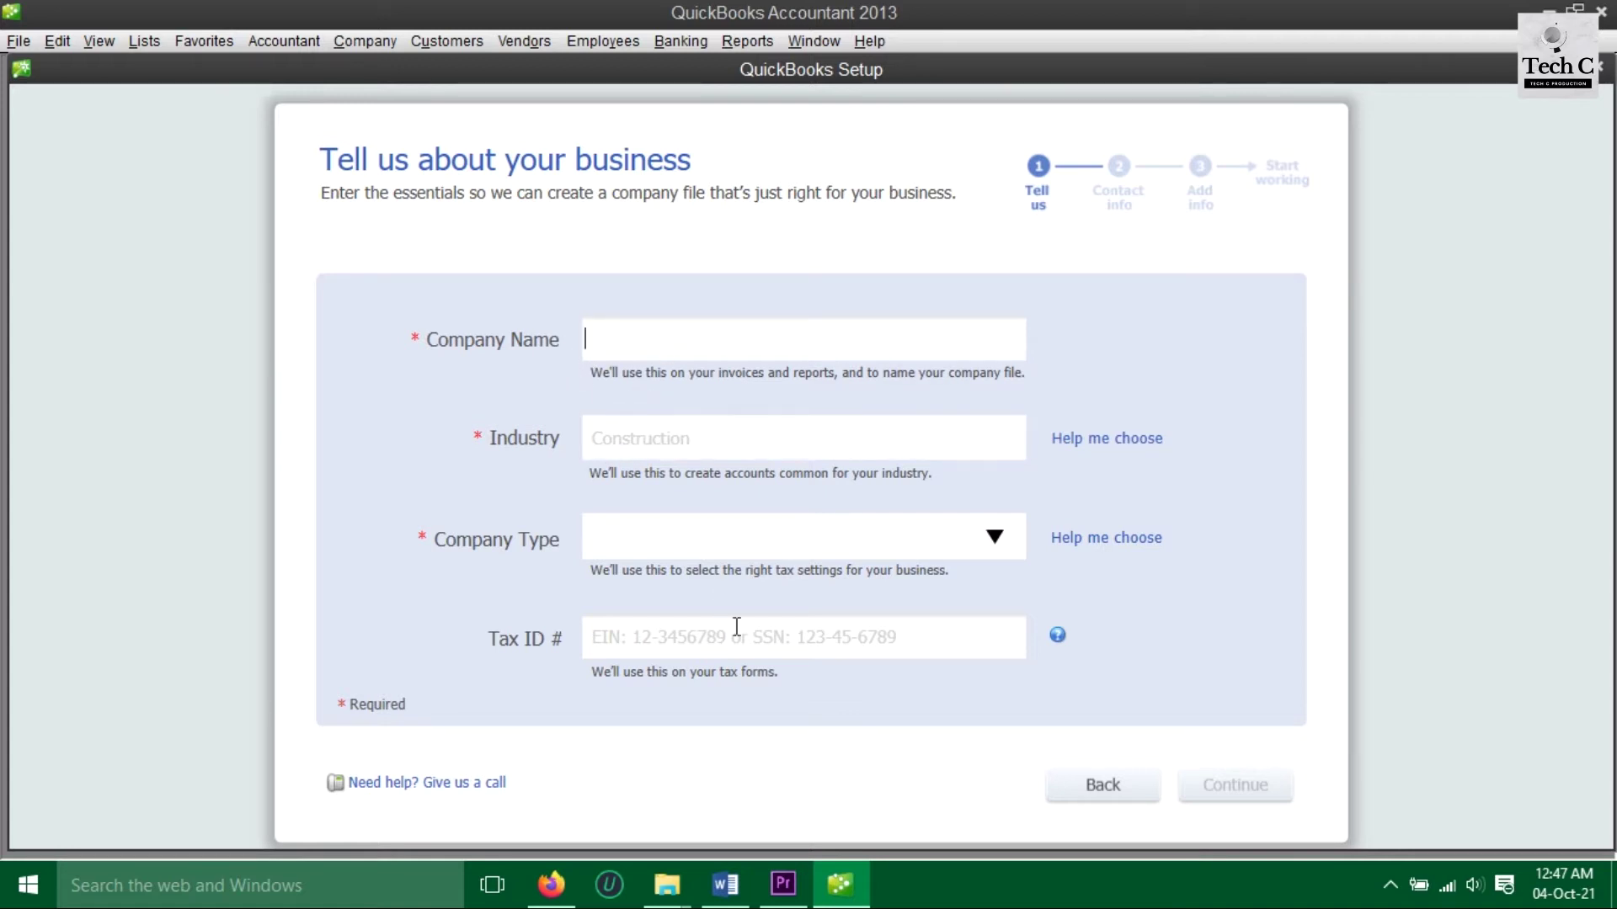
click(728, 886)
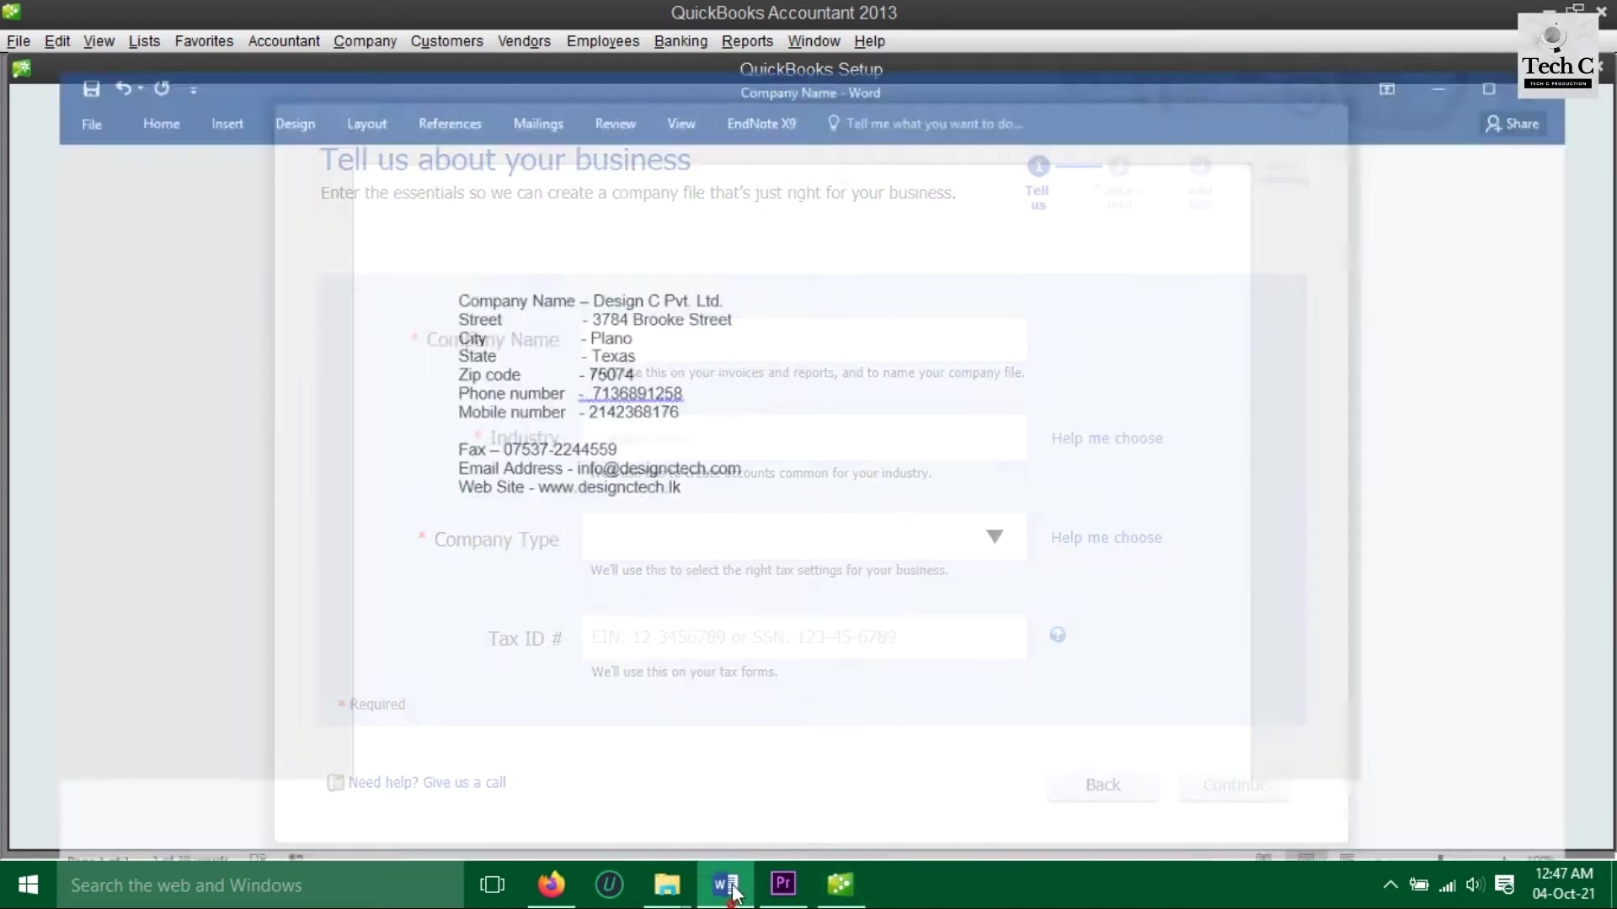
drag(574, 245, 706, 245)
key(ctrl+c)
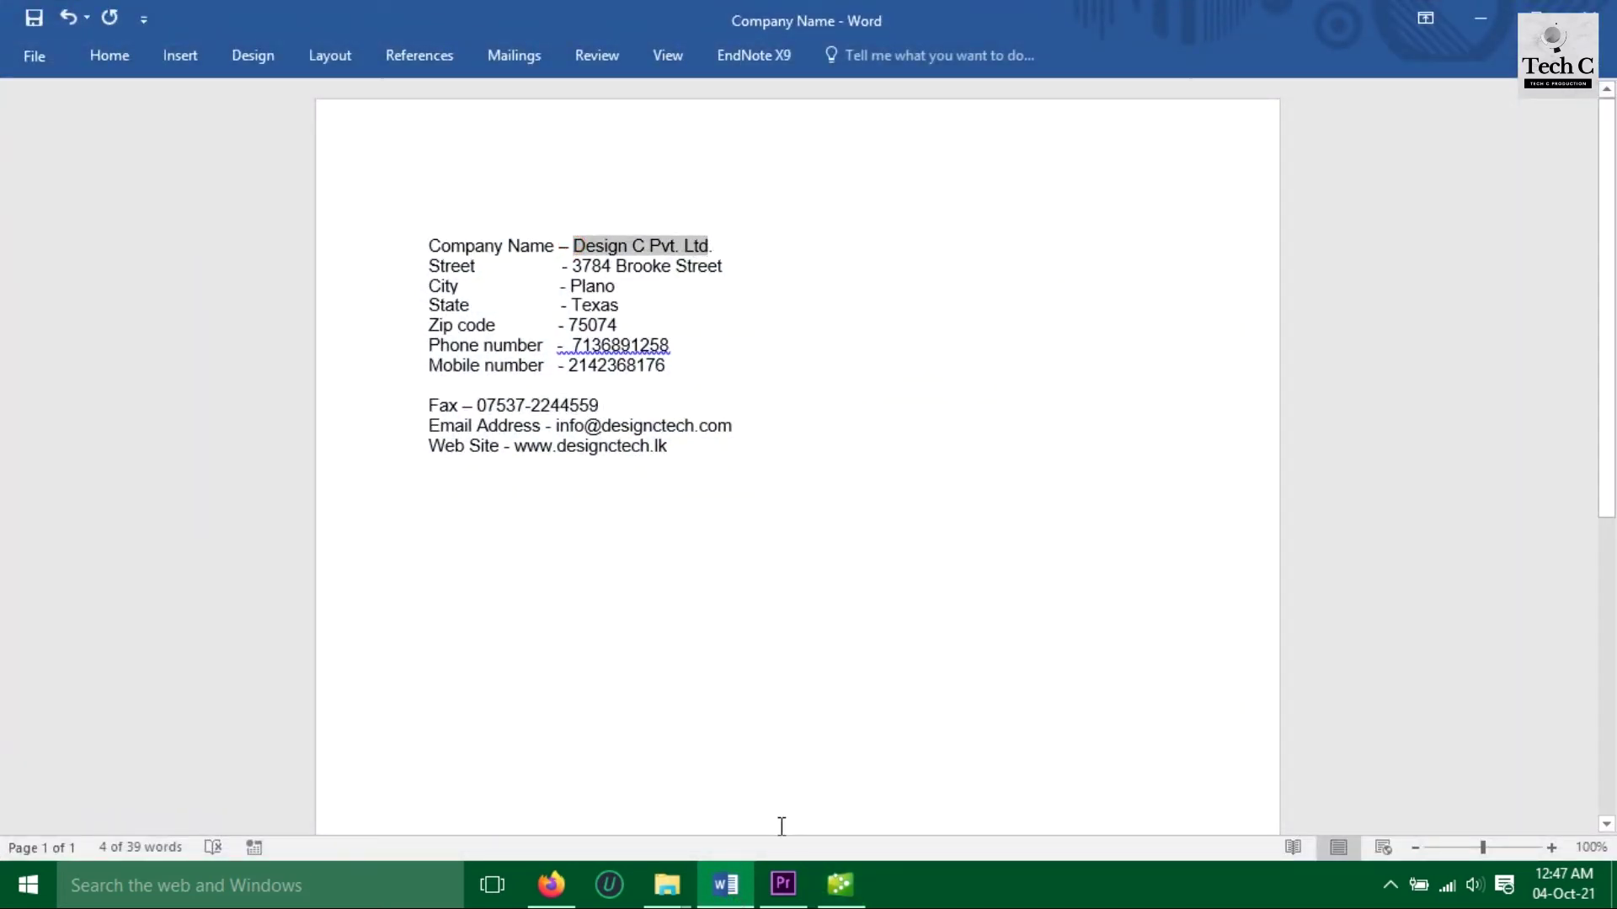
click(828, 896)
key(ctrl+v)
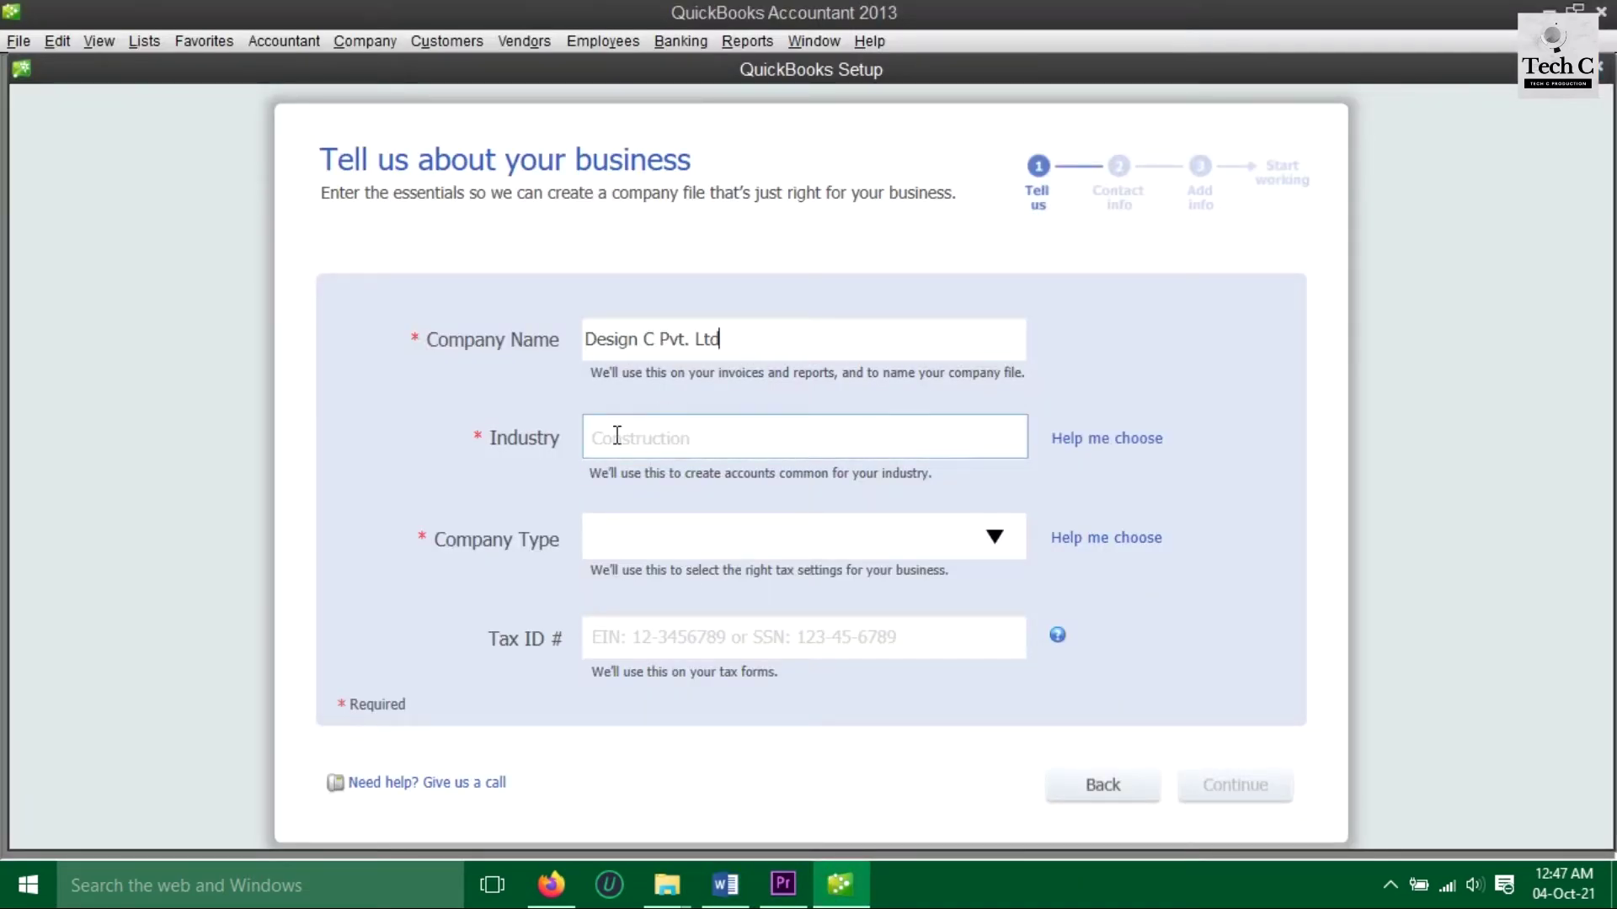
- Set the company's industry to General Product-based Business using the industry selection help
click(1098, 440)
drag(806, 437, 834, 594)
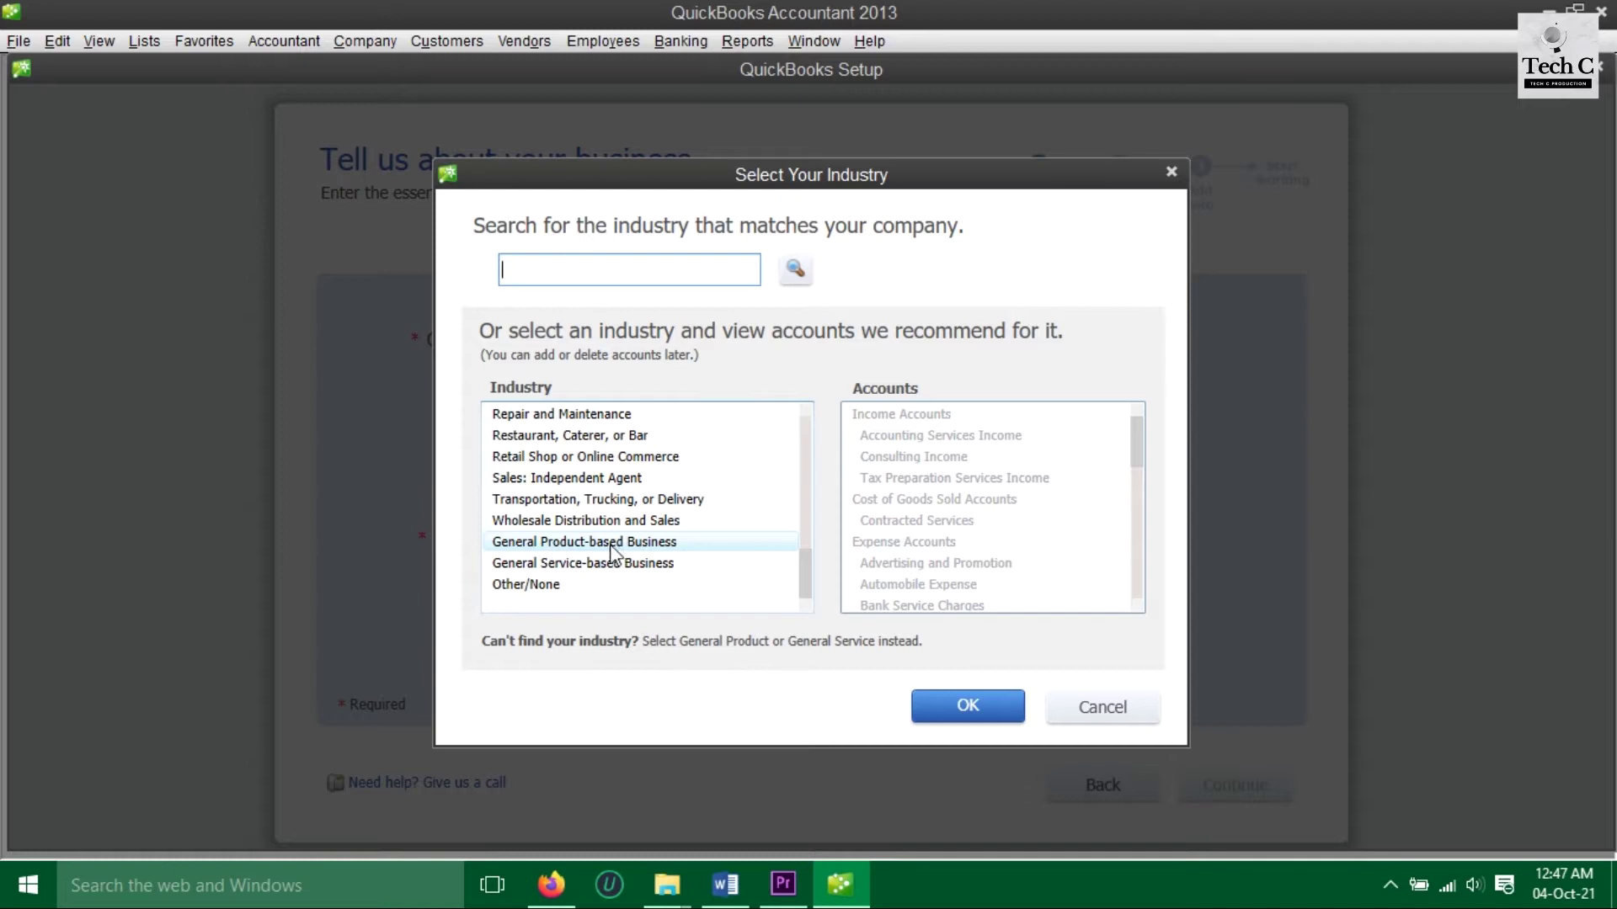
click(610, 546)
click(962, 707)
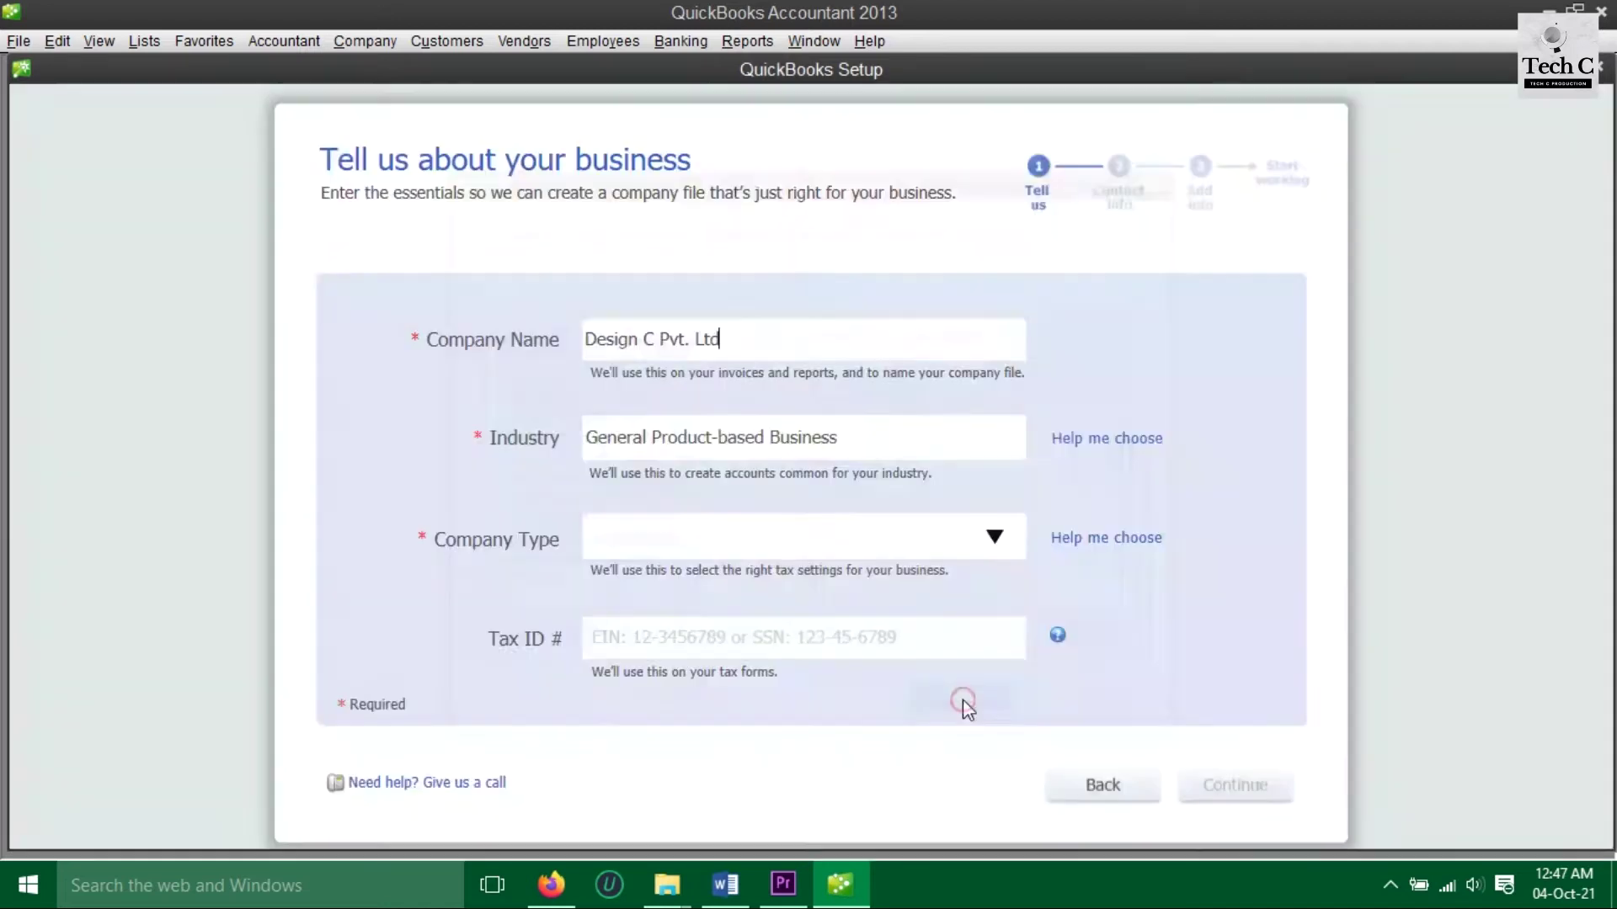
- Set the company type to Corporation, leave the tax ID blank and continue to the business contact information
click(1005, 545)
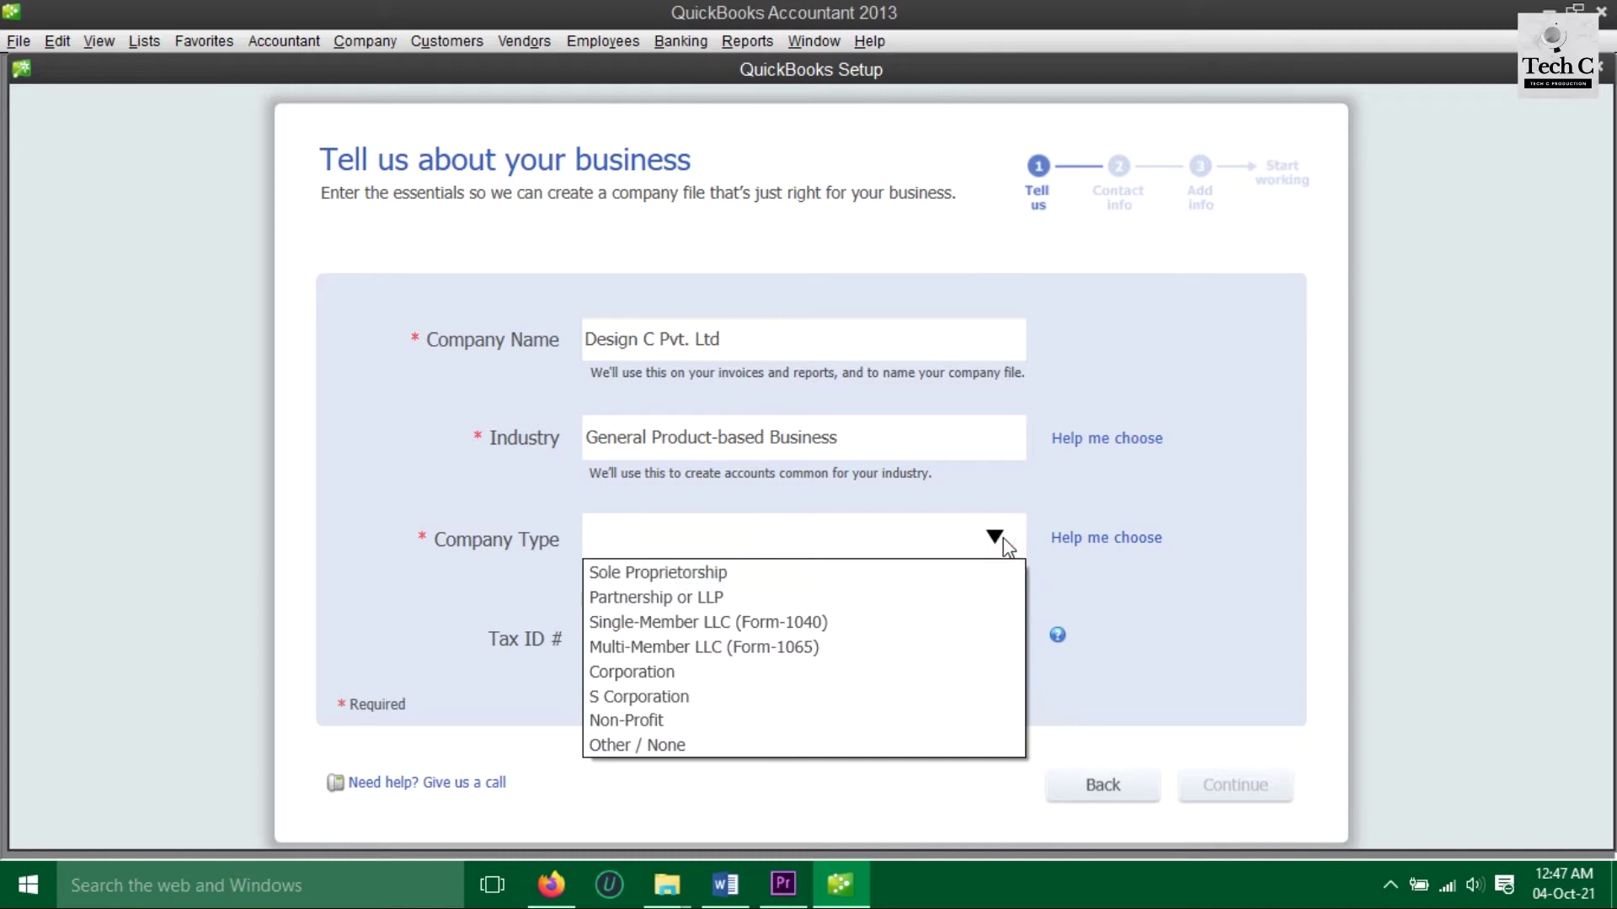
click(647, 674)
click(630, 646)
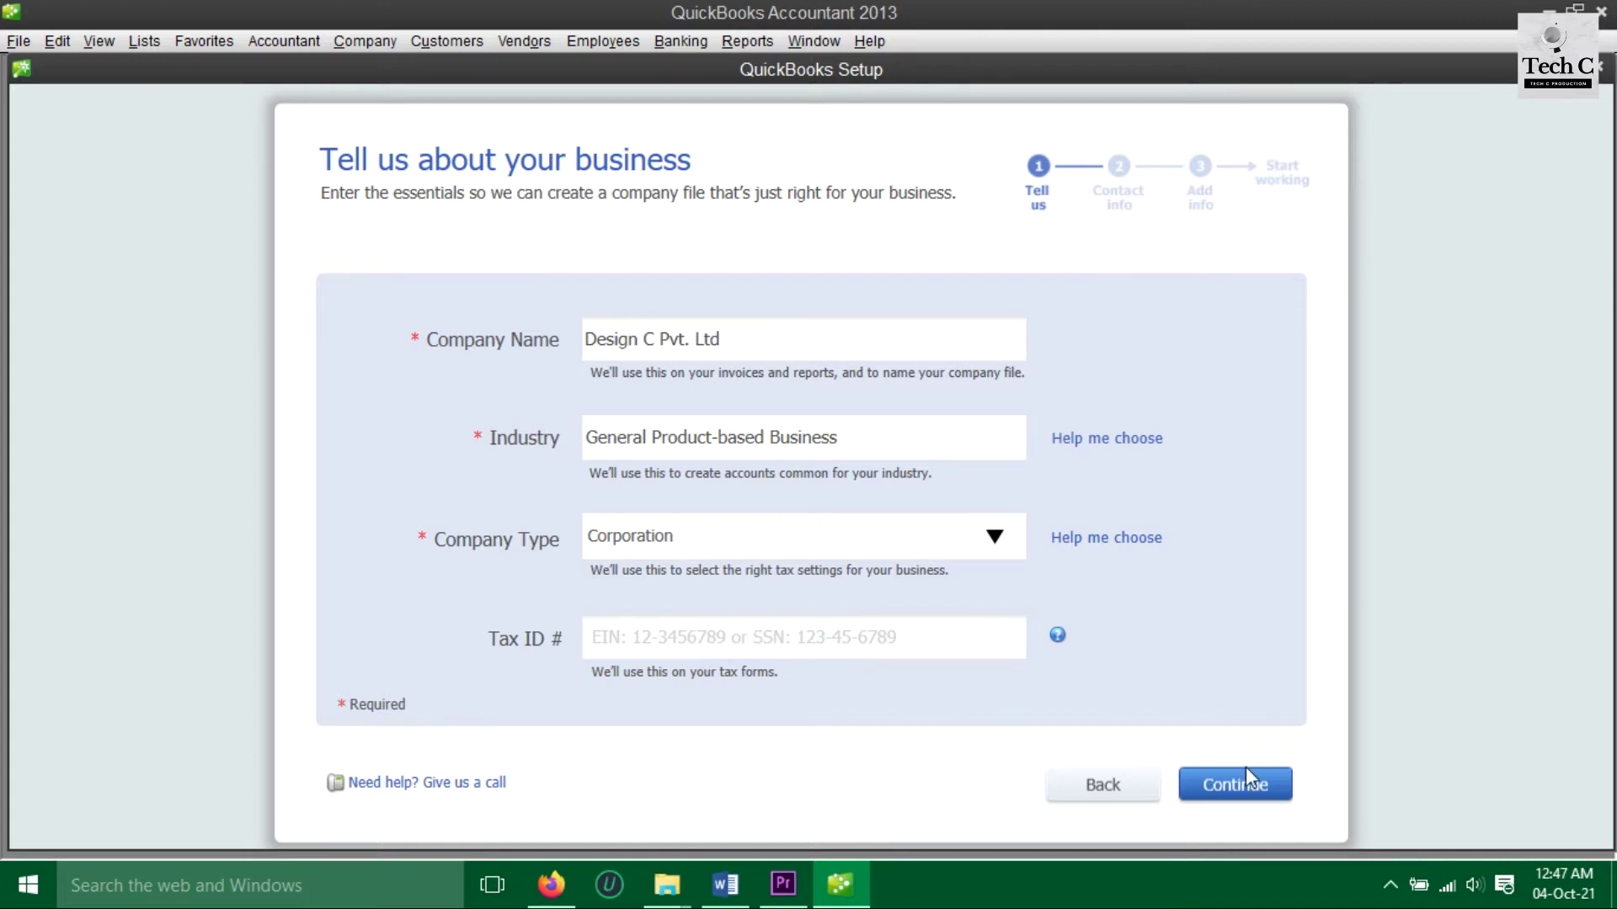
click(1238, 791)
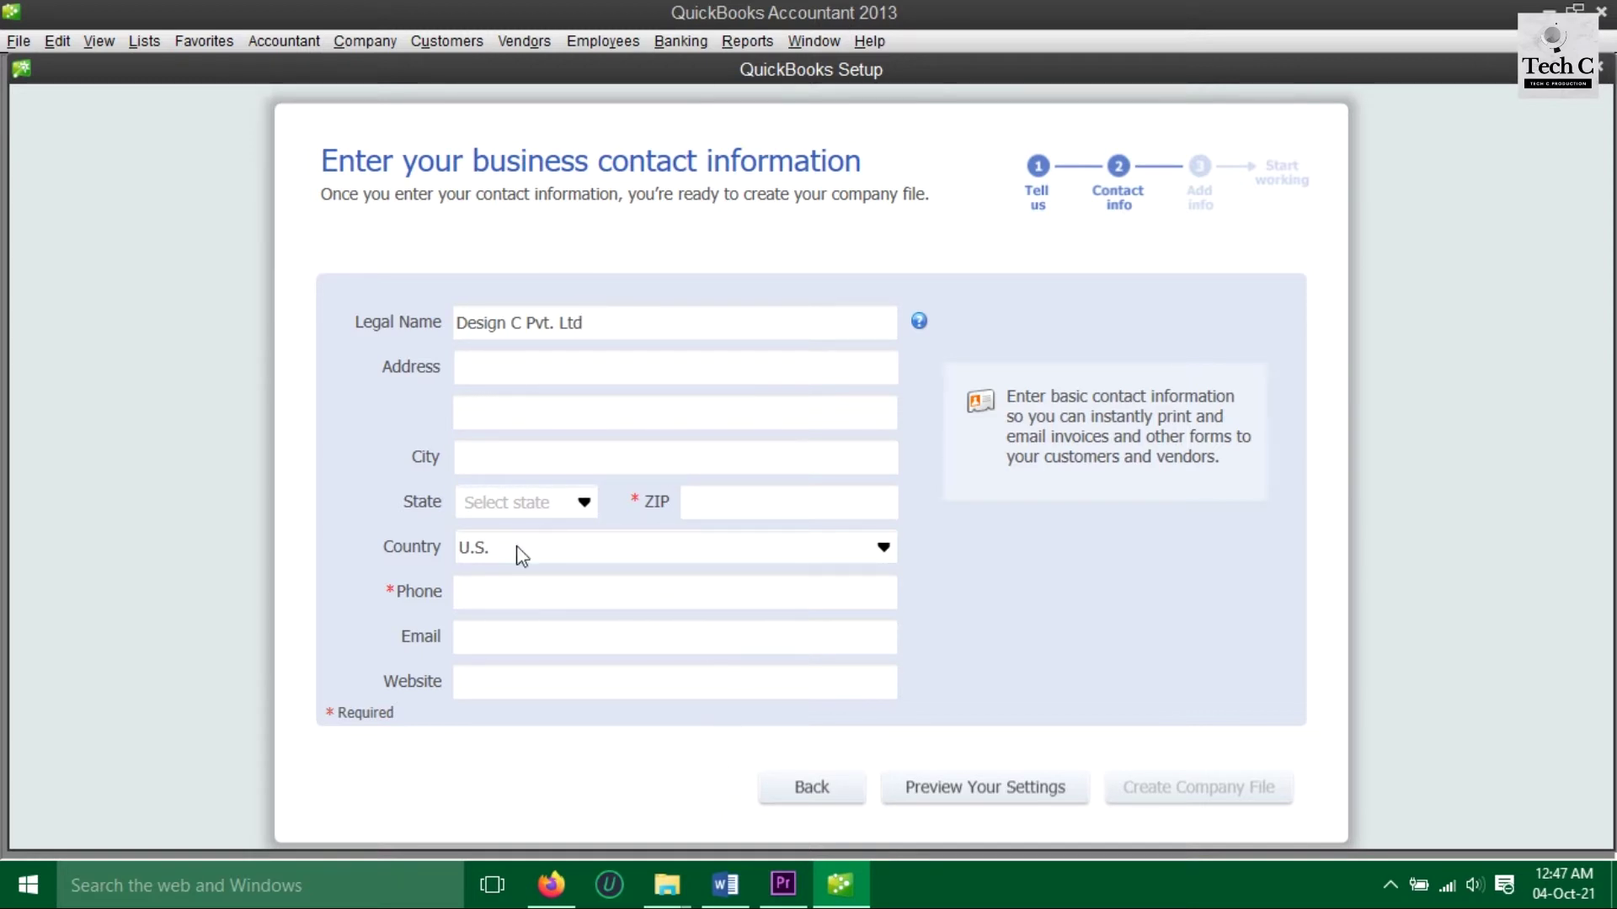
- Copy the street address from the Word document into the first address line of the QuickBooks contact information
mouse_move(725, 884)
click(697, 729)
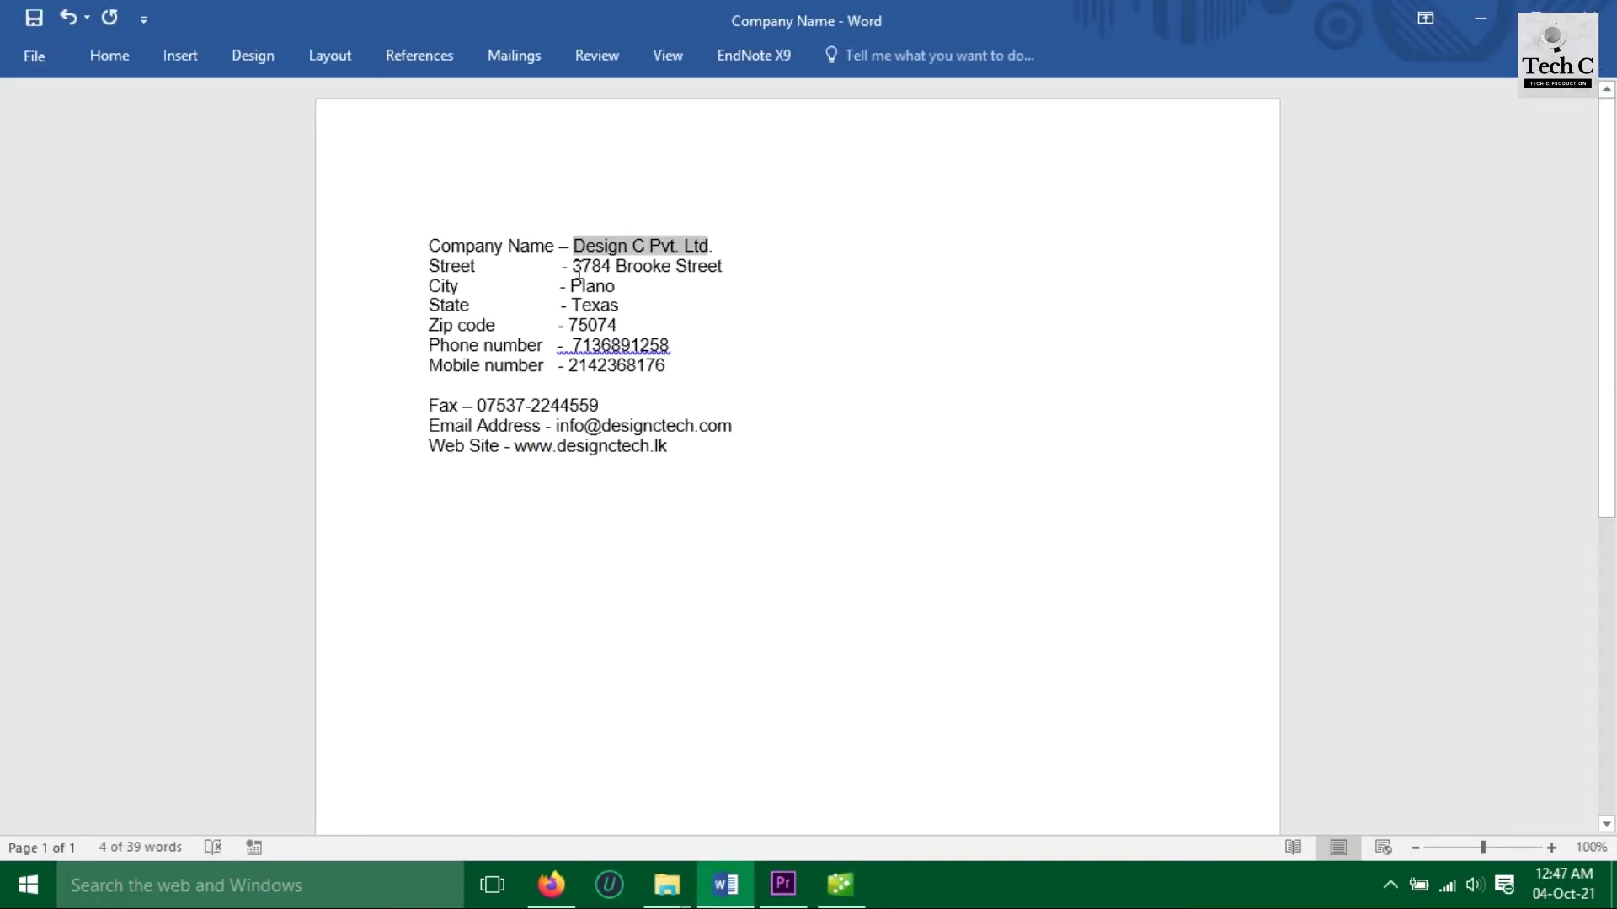
drag(574, 266, 721, 268)
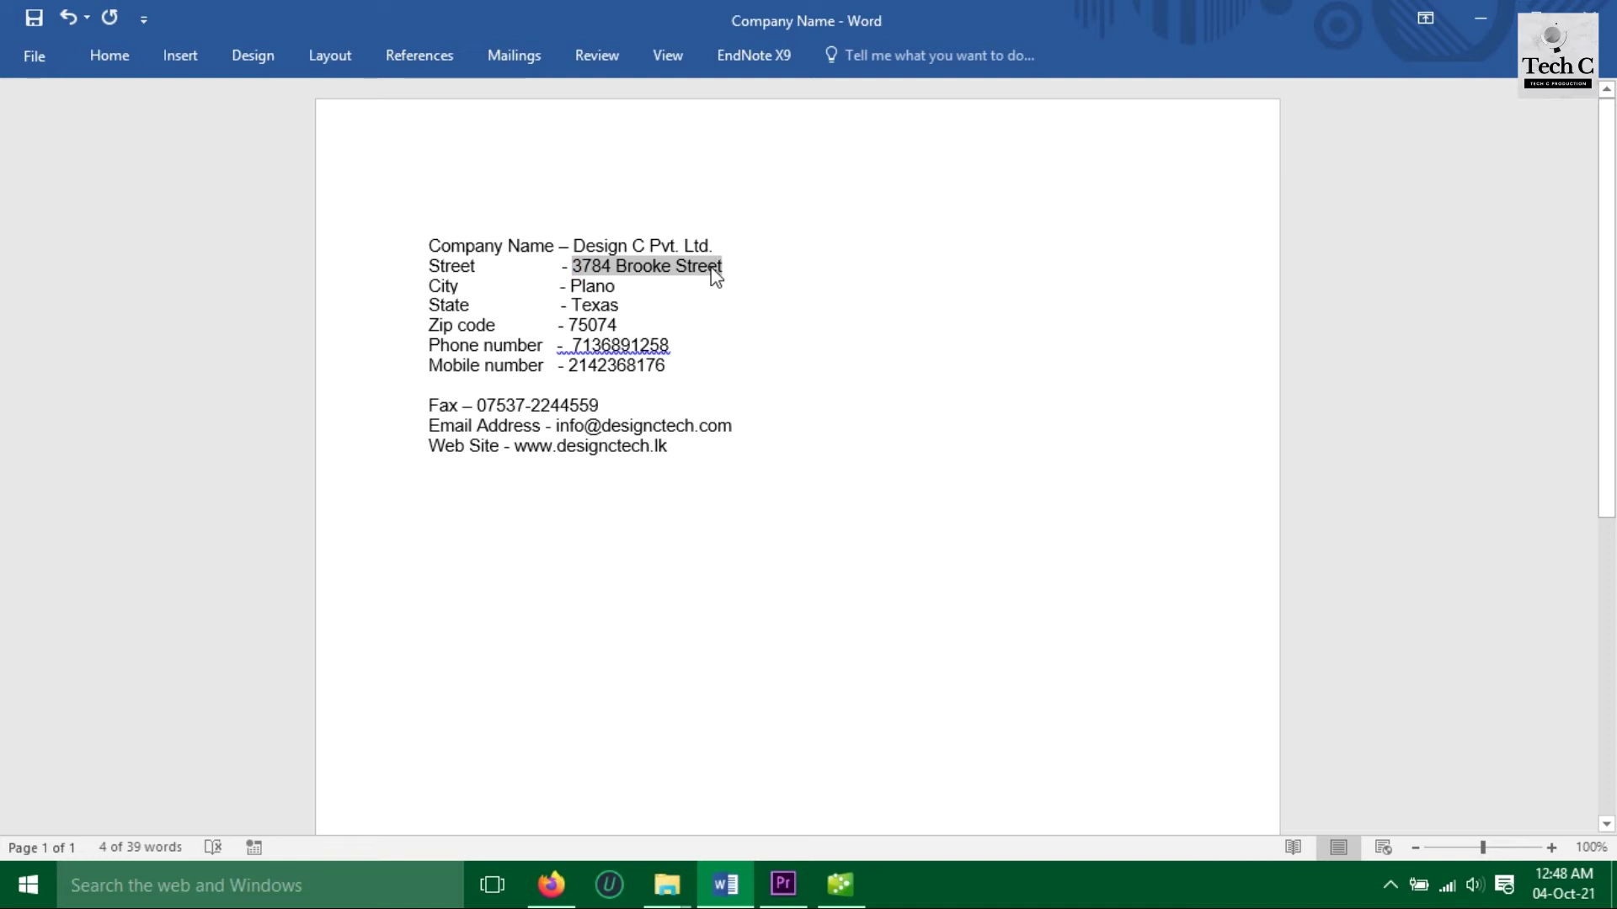
click(839, 883)
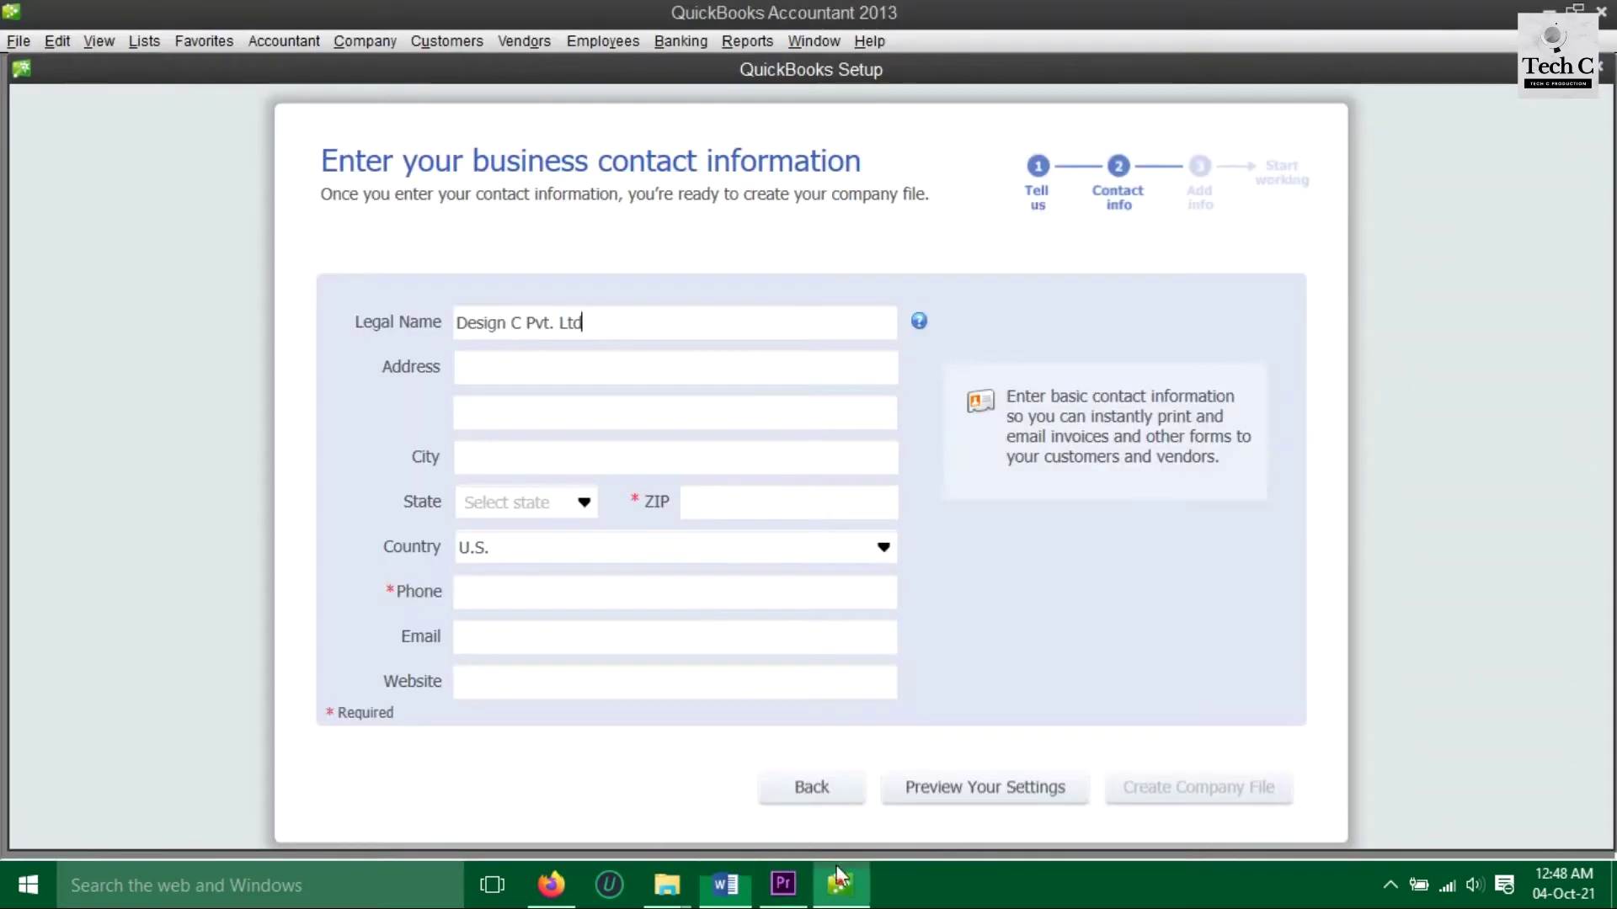
click(535, 372)
key(ctrl+v)
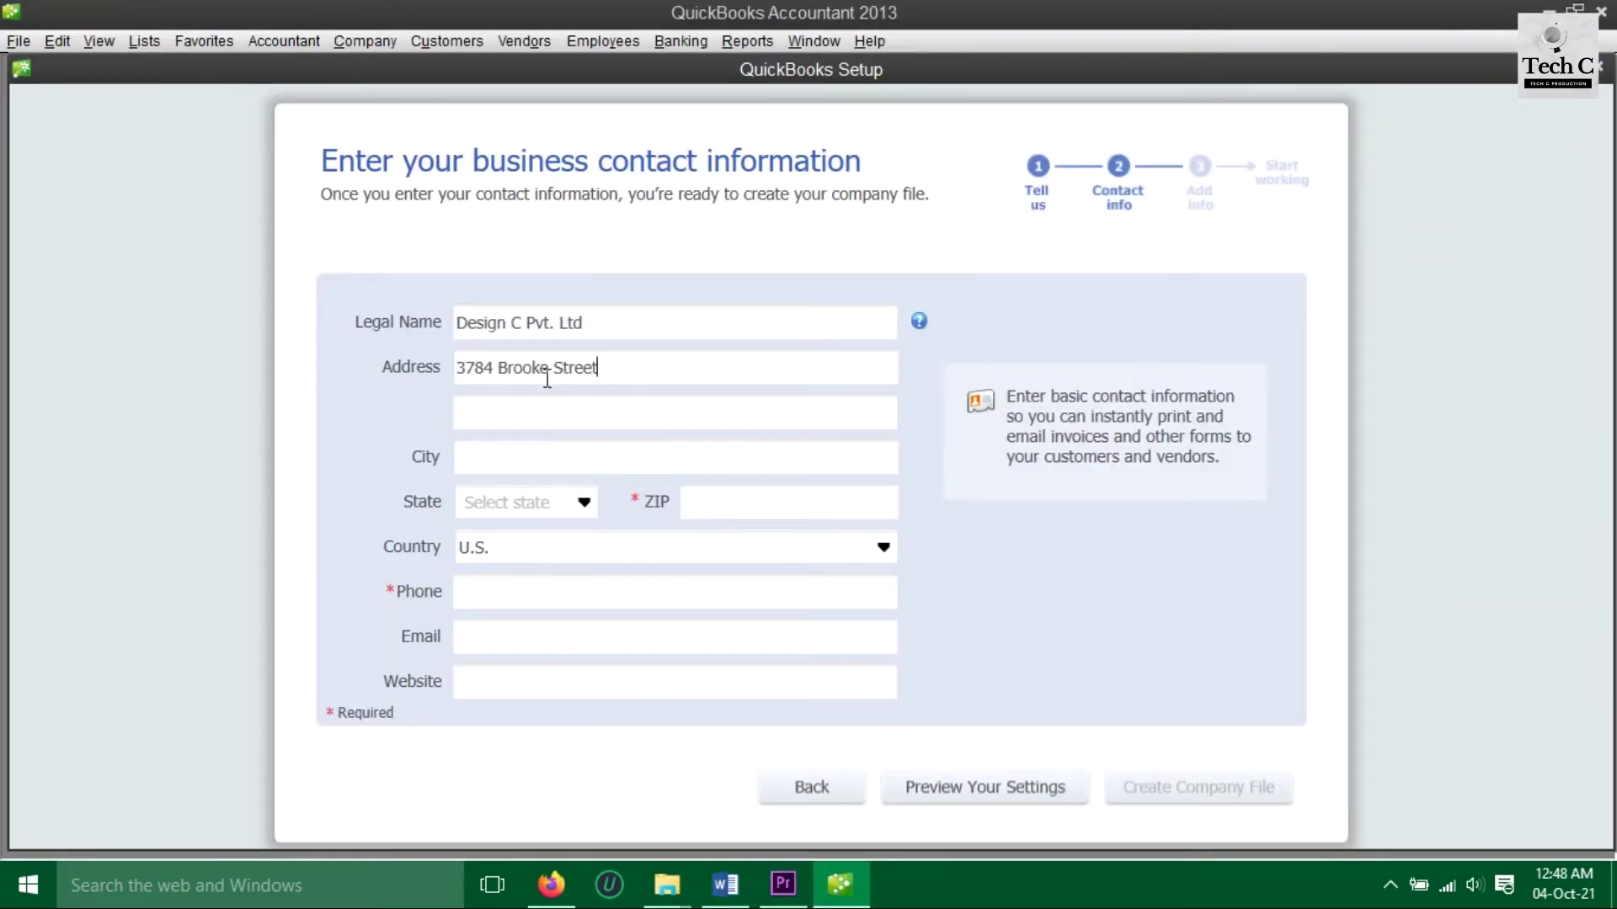
- Copy the city from the Word document into the second address line in QuickBooks and remove the leading dash and space
click(724, 883)
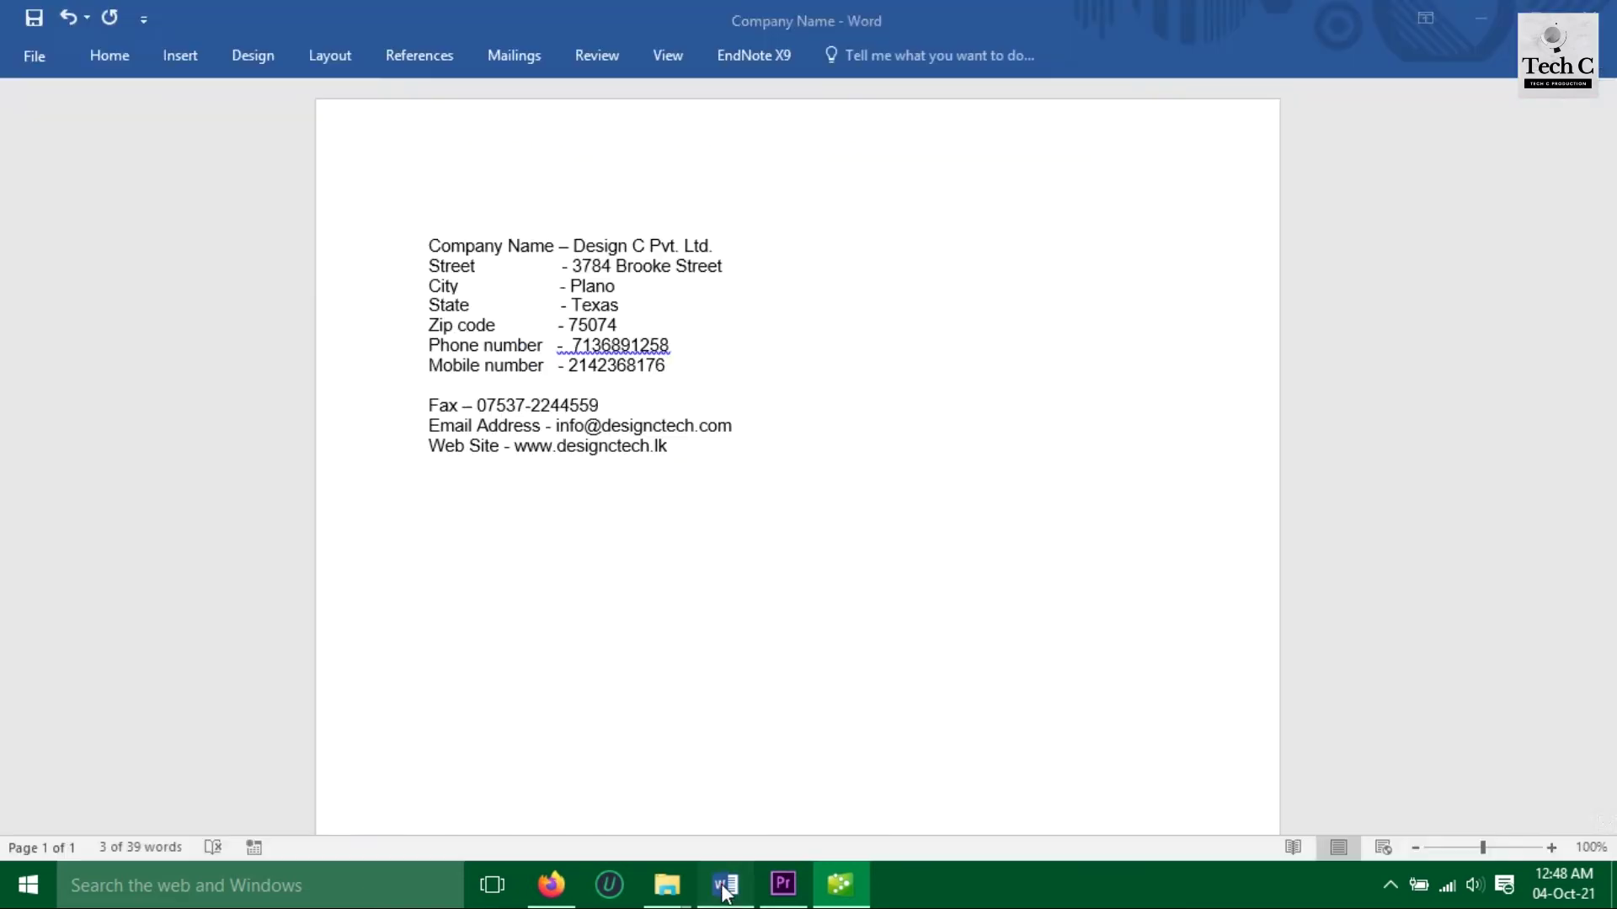
drag(559, 287, 616, 287)
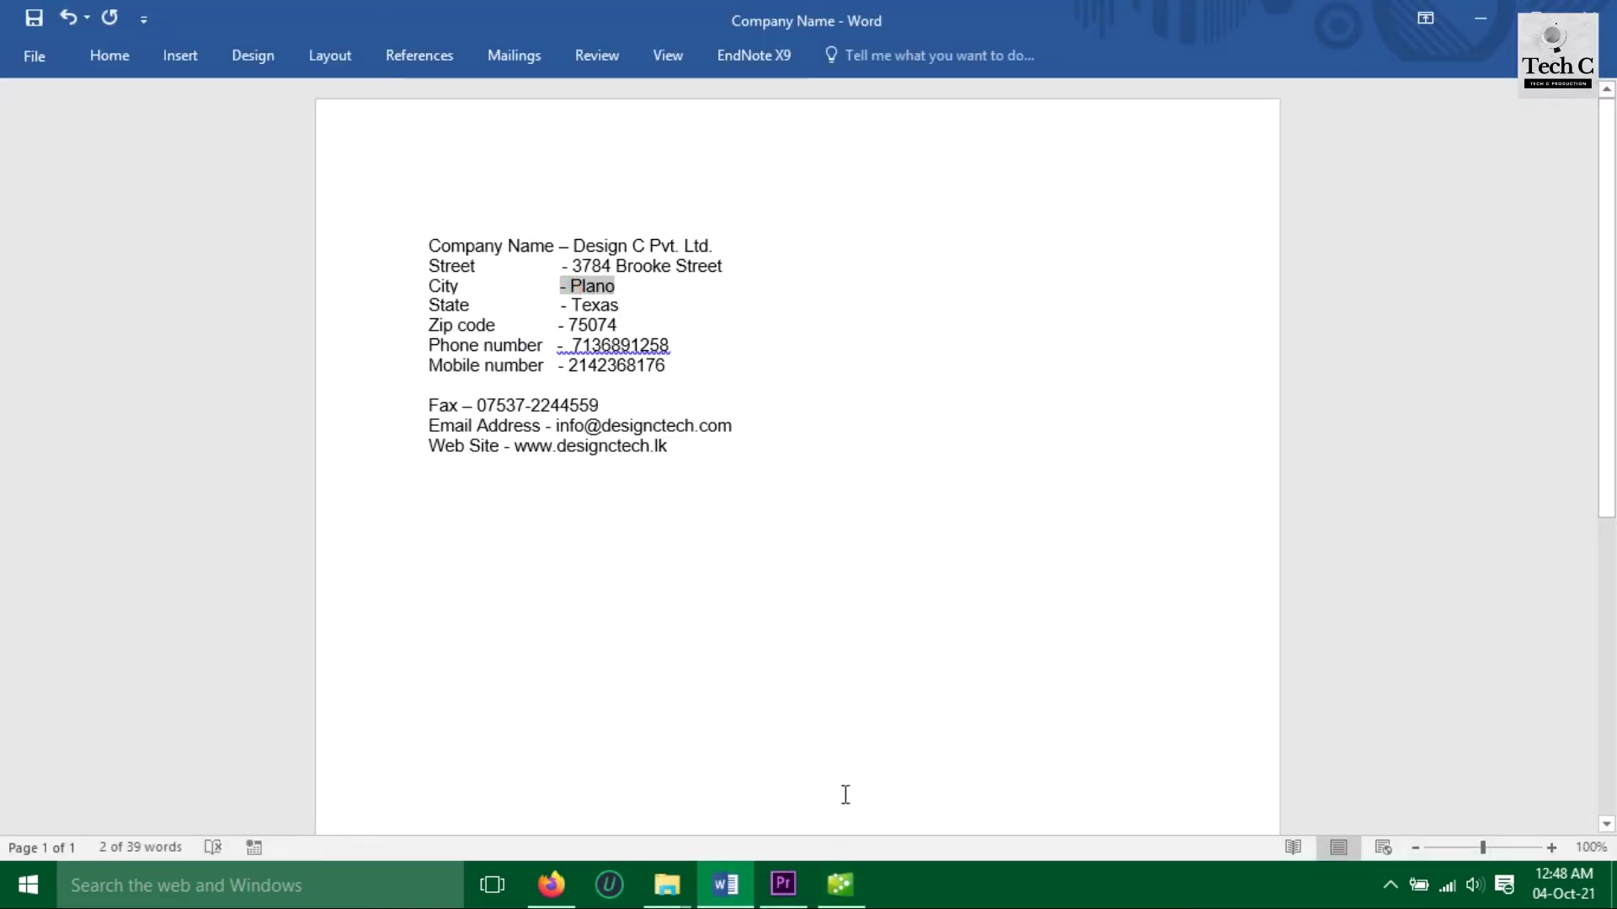
click(840, 885)
click(535, 414)
key(ctrl+v)
click(470, 412)
key(BackSpace)
key(BackSpace)
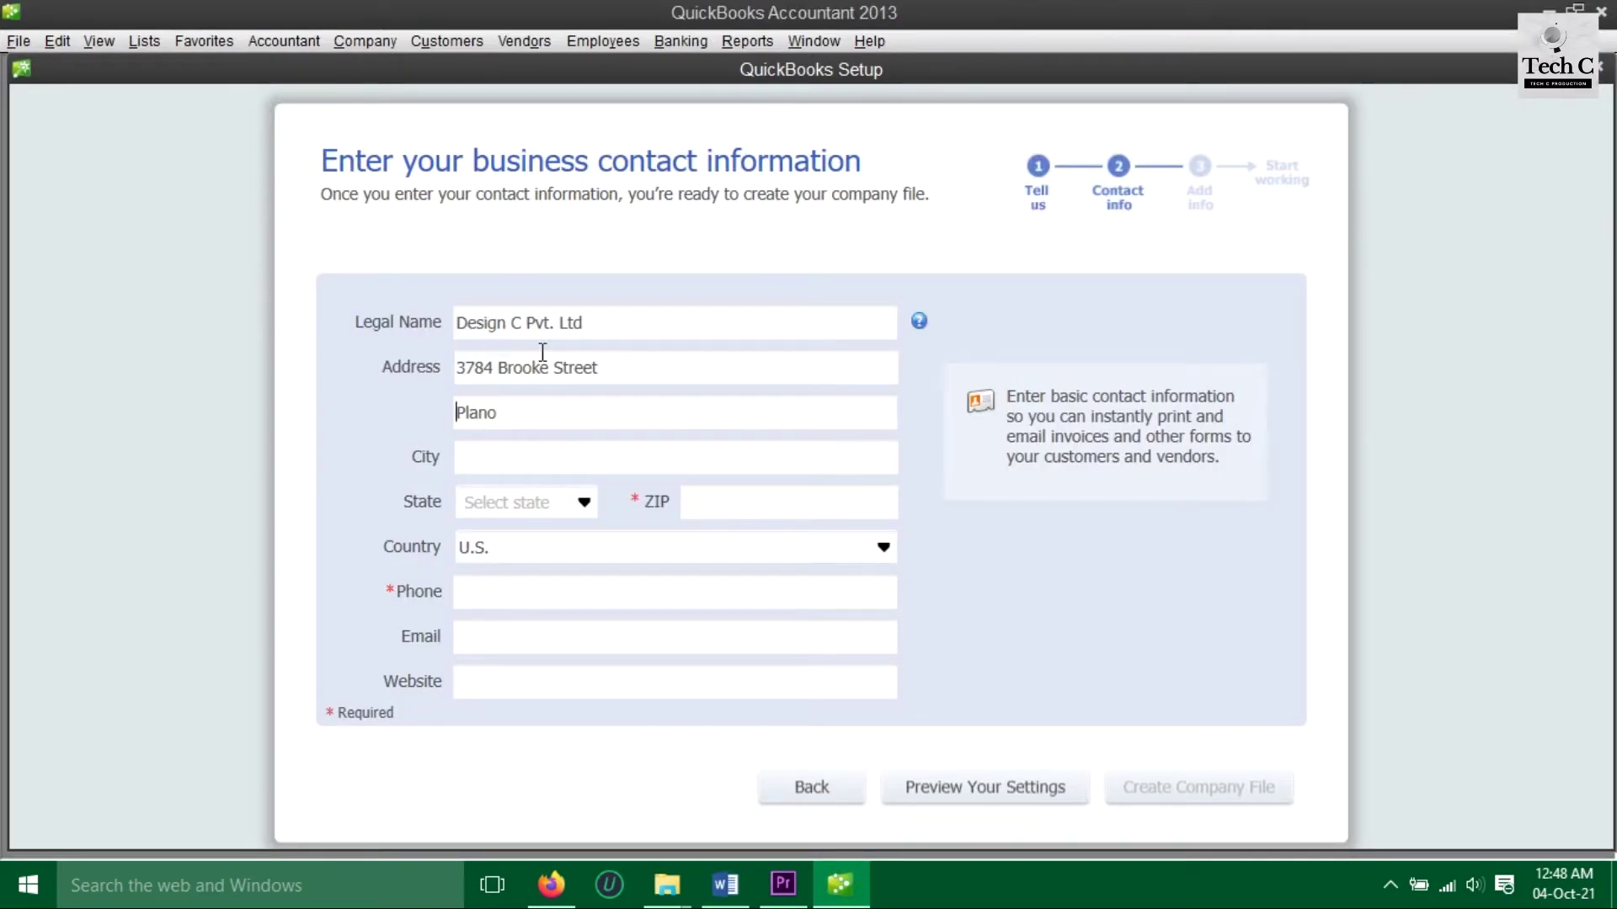
- Enter the copied city name without its leading dash in the City field and set the state to TX
click(506, 465)
key(ctrl+v)
key(Home)
key(Delete)
key(Delete)
click(583, 503)
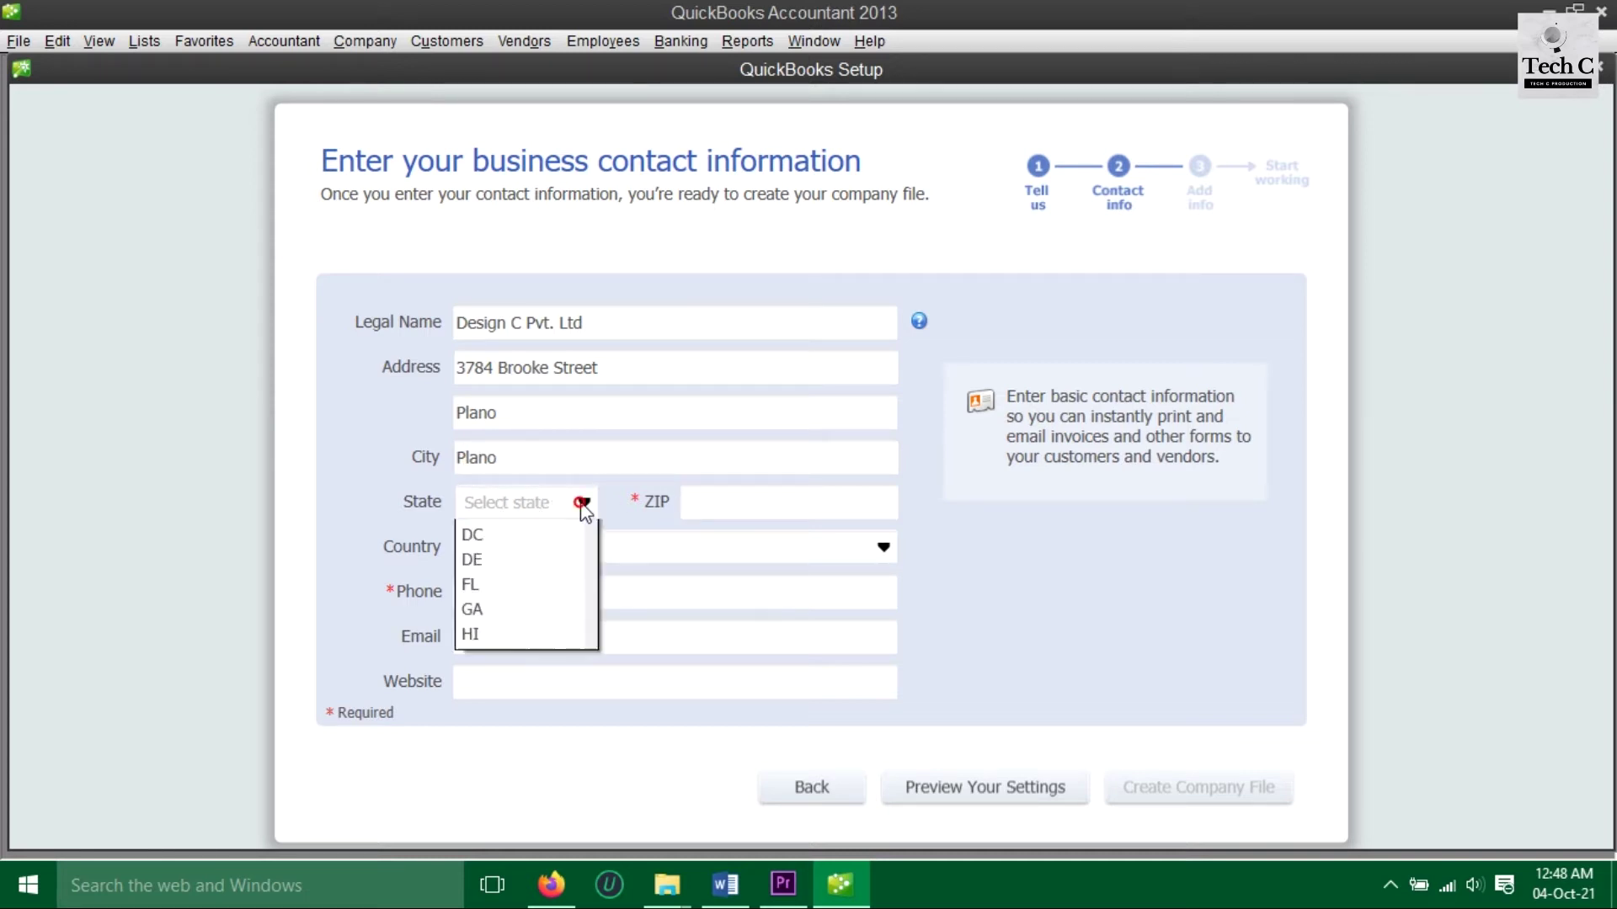
drag(589, 568, 568, 790)
click(478, 633)
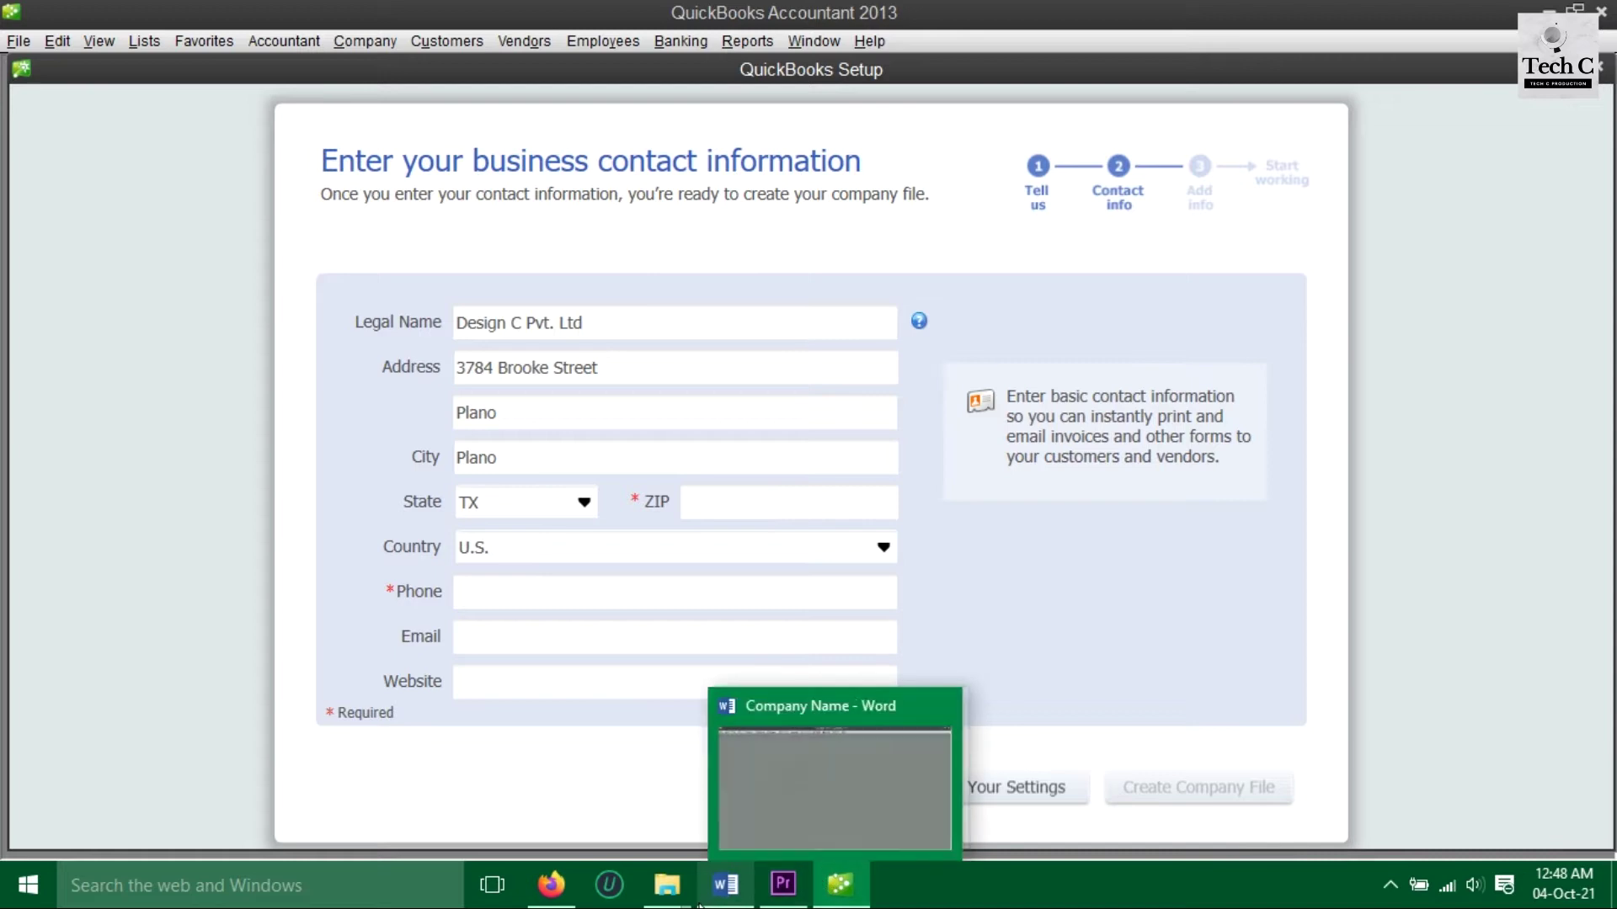
- Copy the zip code from the Word document into the ZIP field in QuickBooks
click(725, 884)
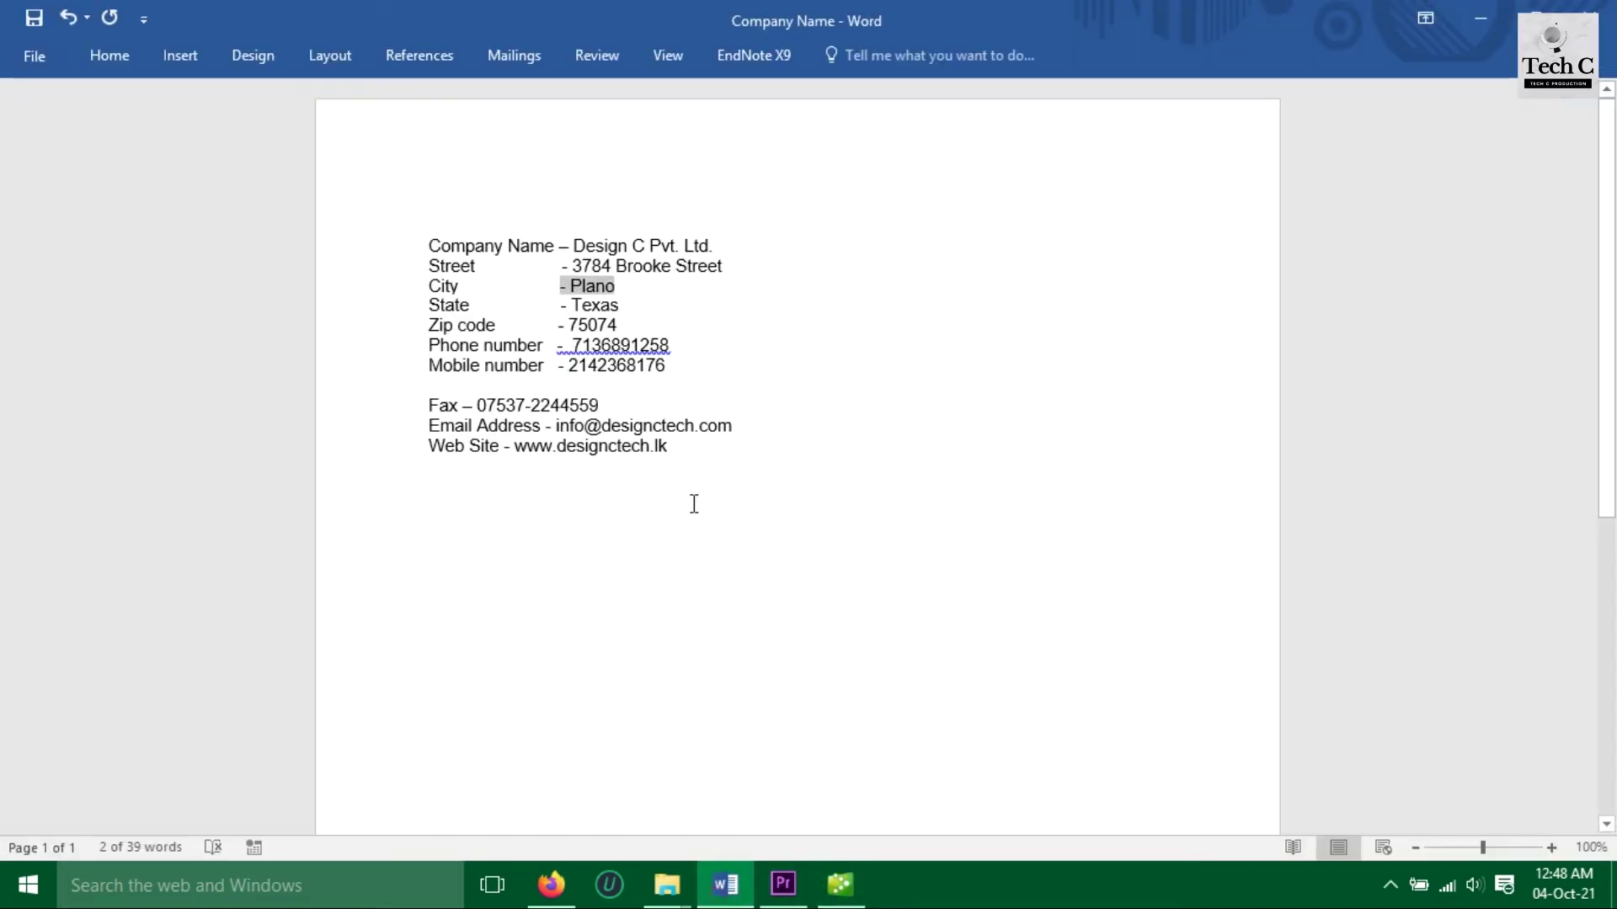
double_click(566, 327)
key(ctrl+c)
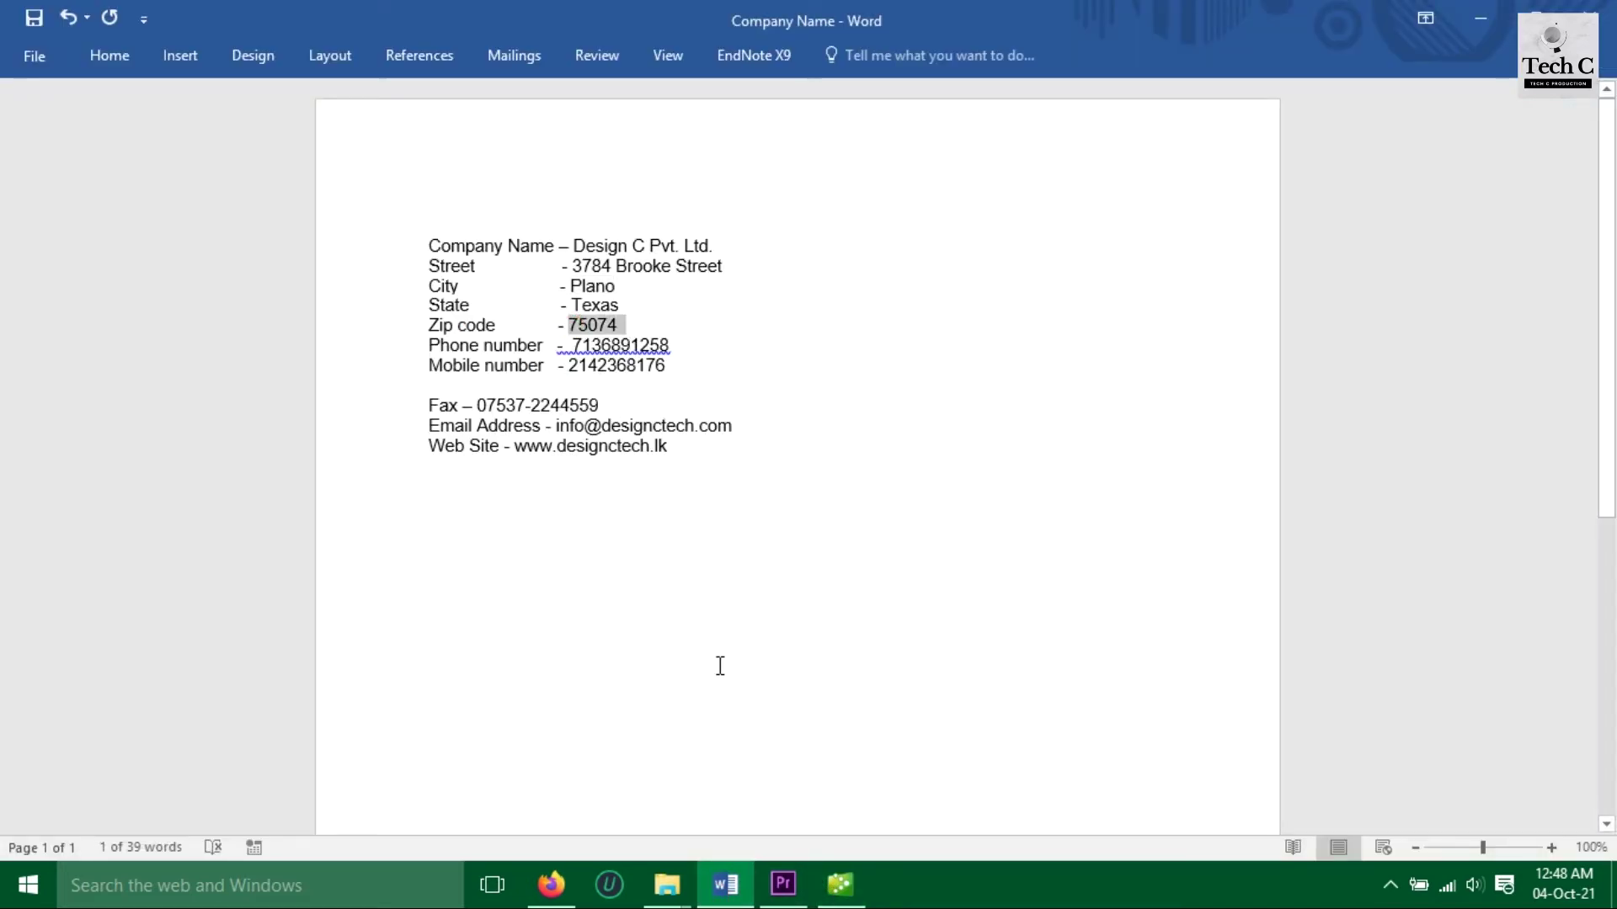
click(859, 880)
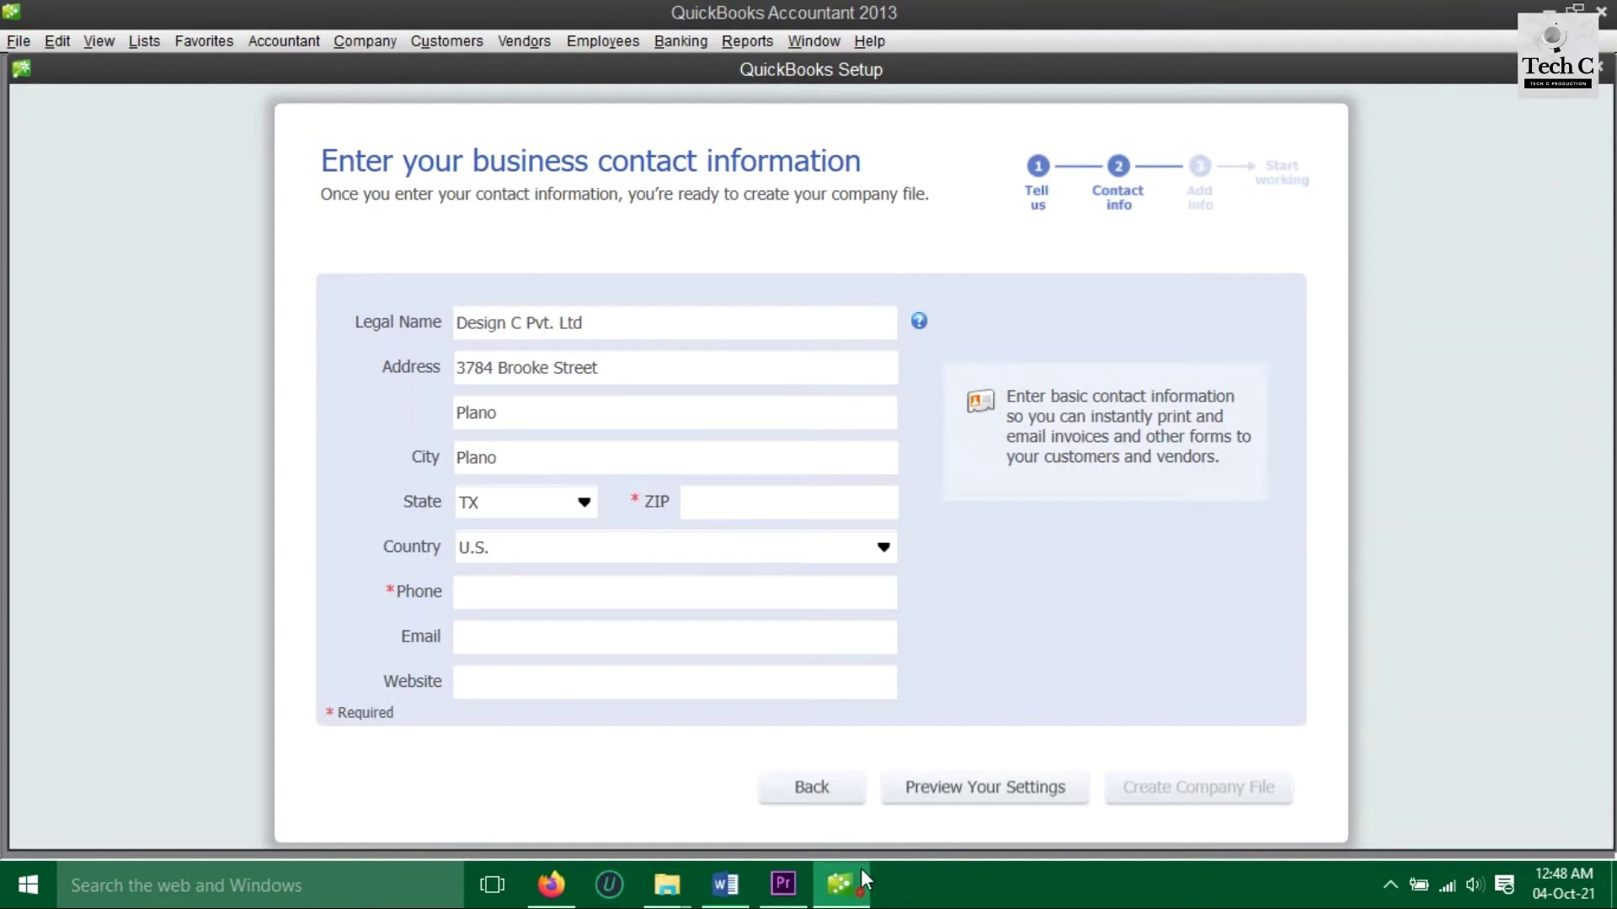
click(729, 501)
key(ctrl+v)
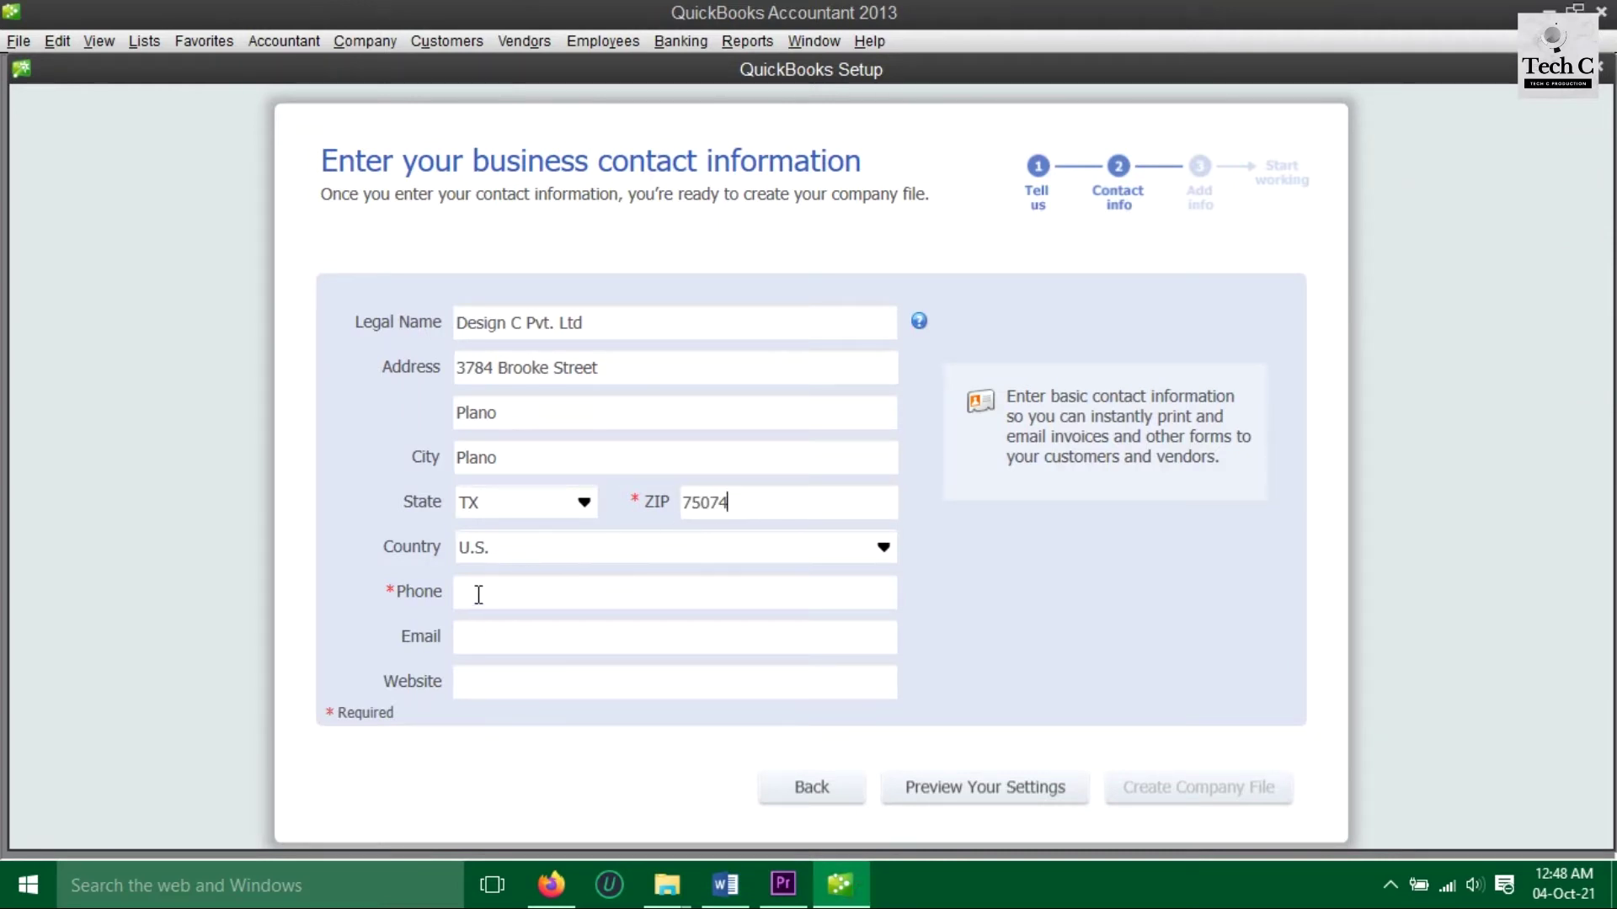
- Copy the company's phone number from the Word document into the Phone field in QuickBooks
click(730, 880)
drag(573, 345, 673, 349)
key(ctrl+c)
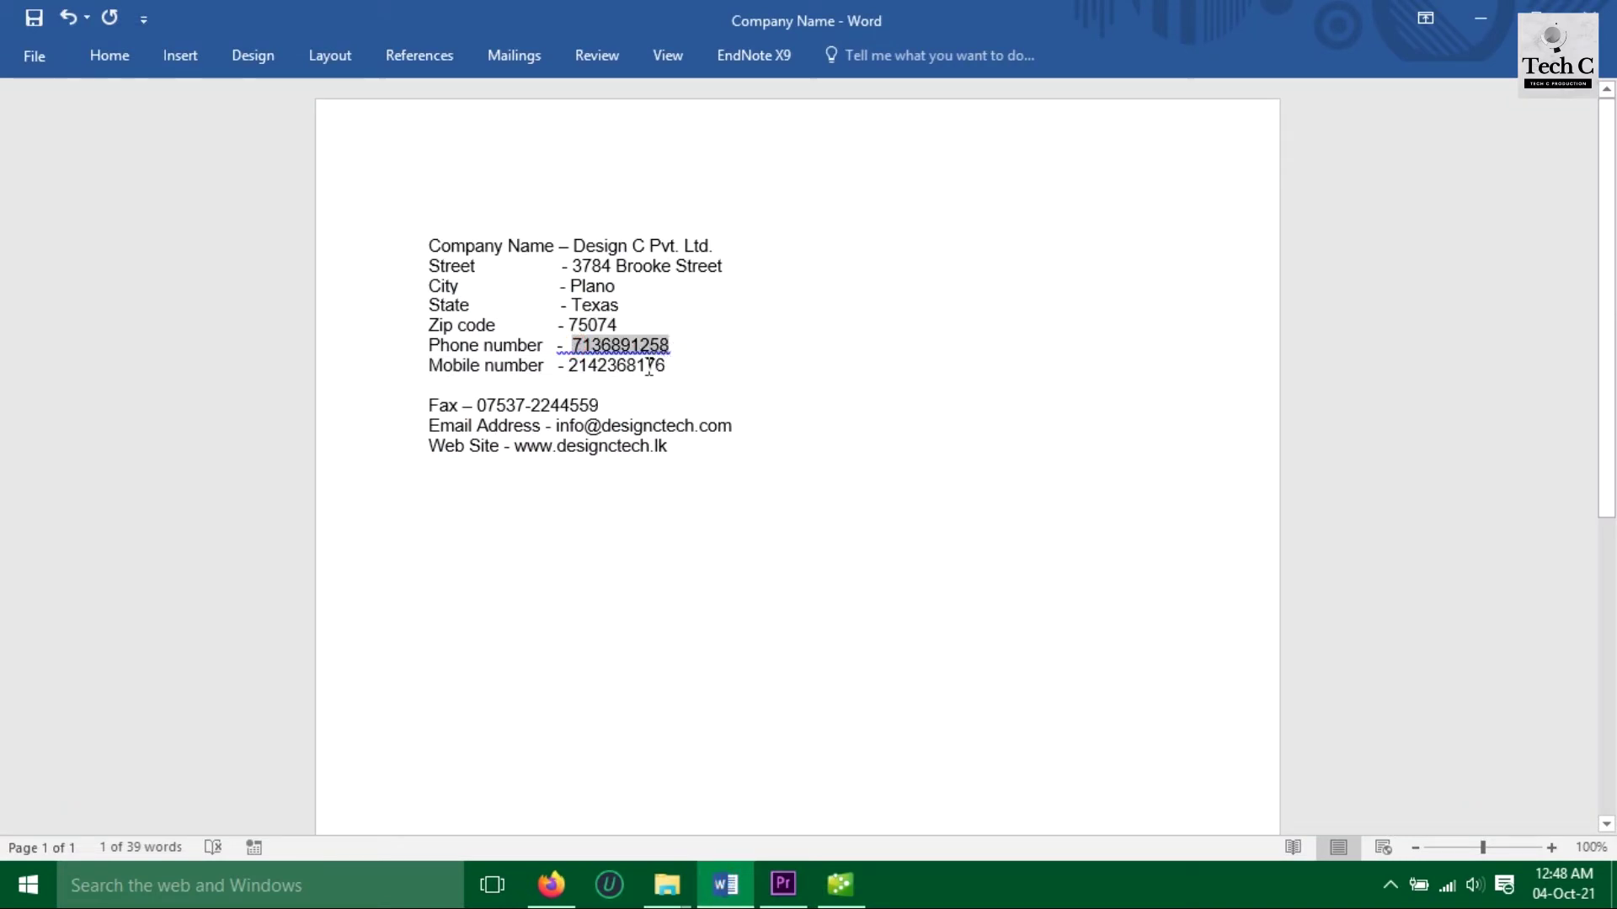
click(839, 884)
click(522, 593)
key(ctrl+v)
- Copy the company's email address from the Word document into the Email field in QuickBooks
click(498, 638)
click(724, 885)
drag(554, 425, 721, 433)
key(ctrl+c)
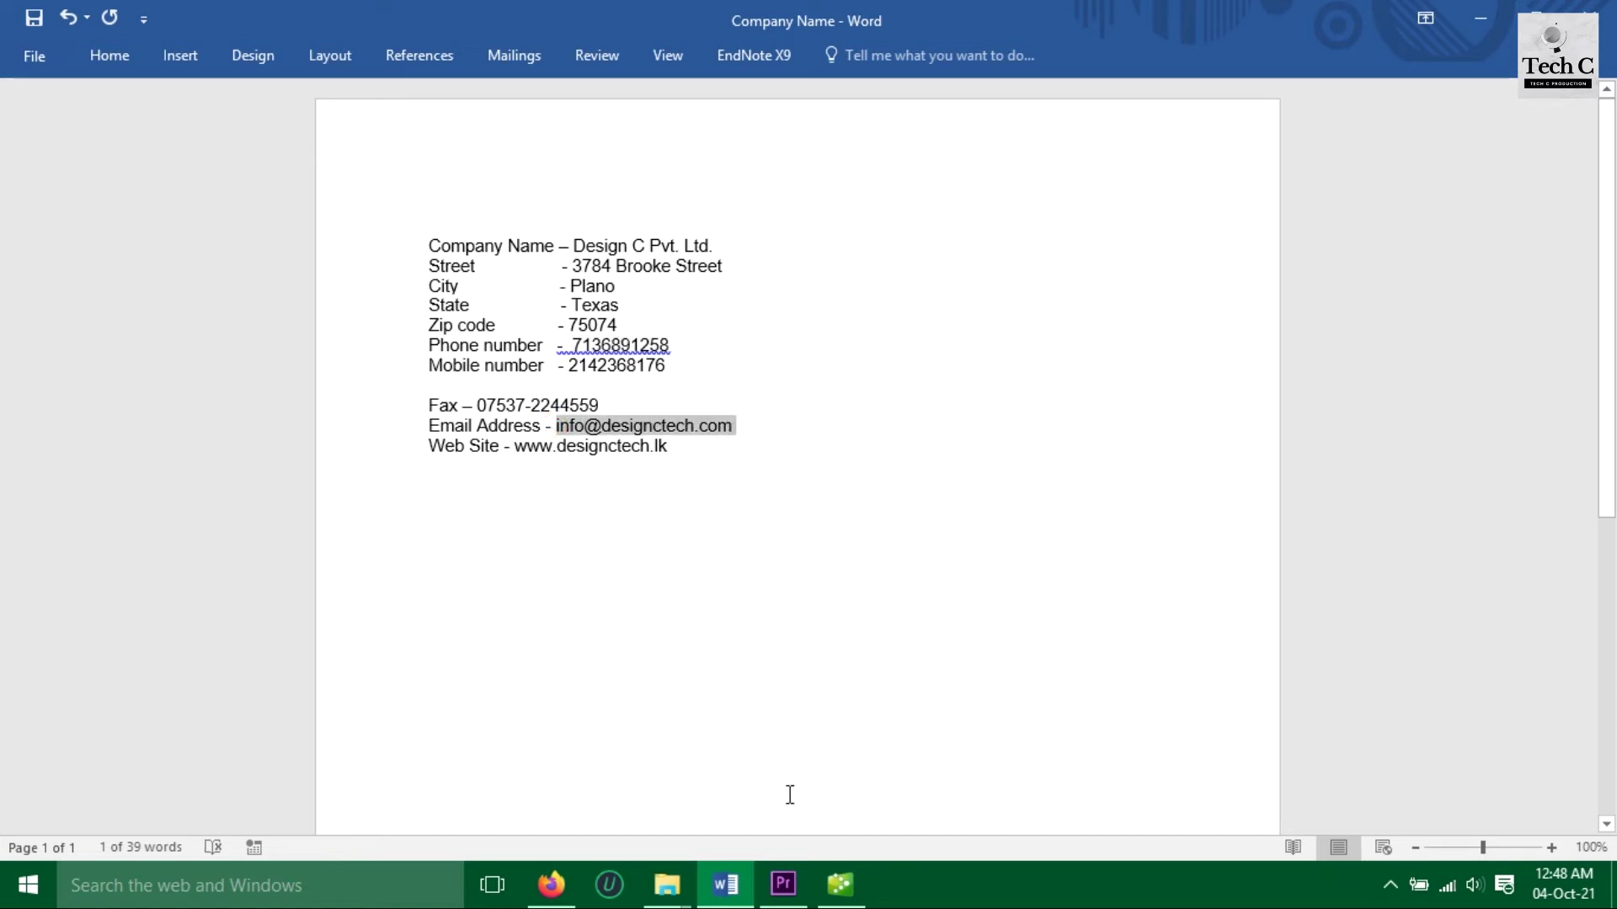
click(842, 882)
click(508, 635)
key(ctrl+v)
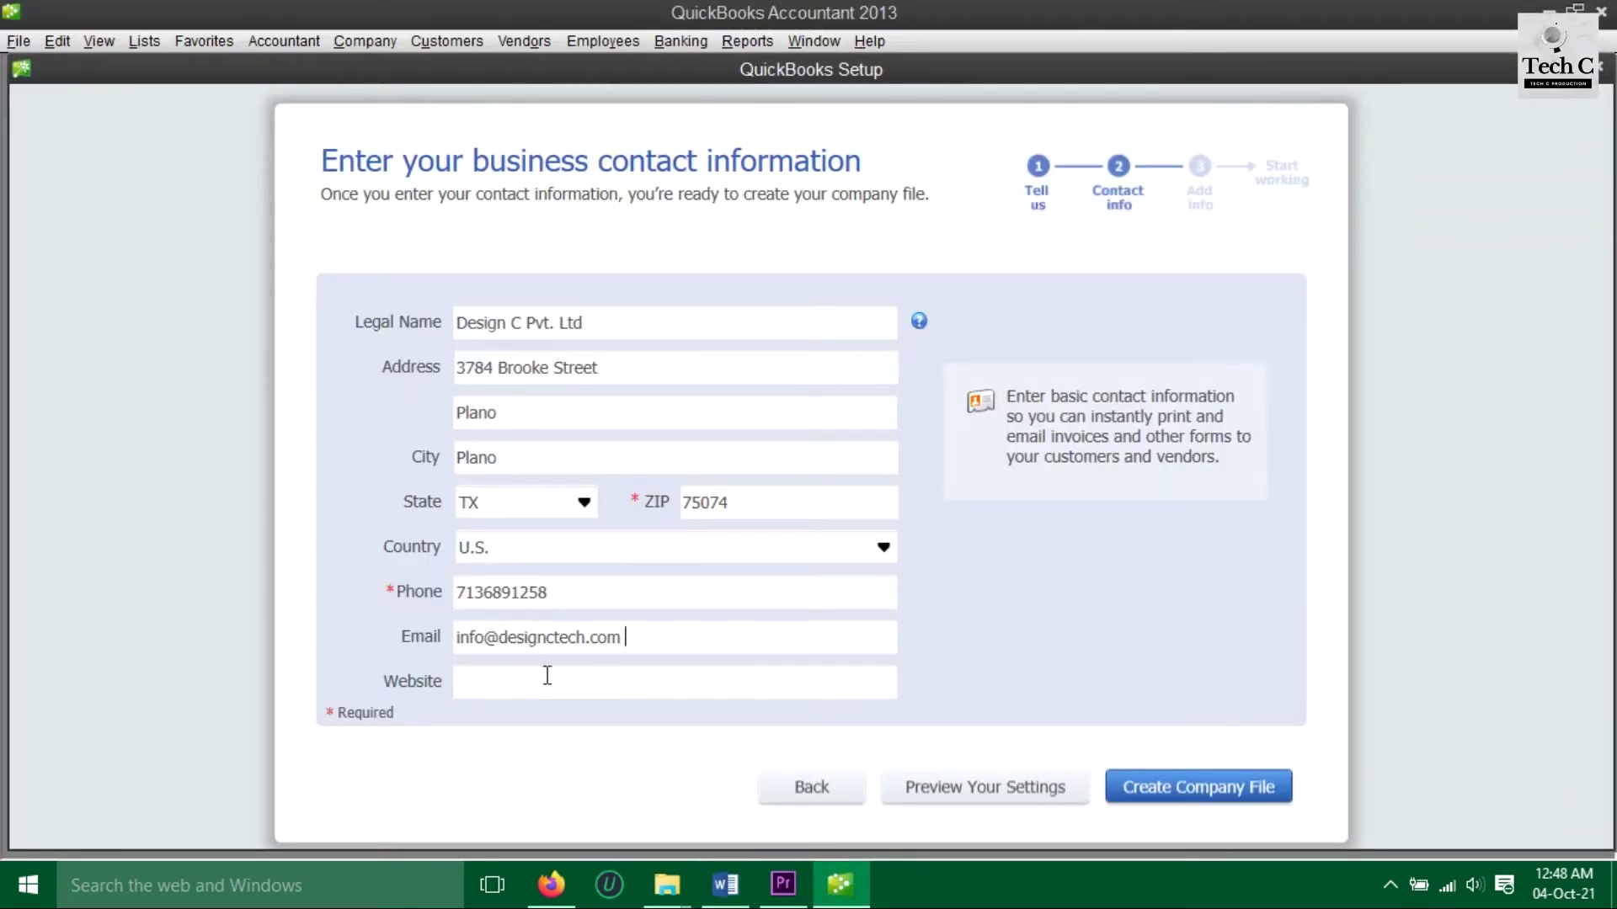
click(725, 884)
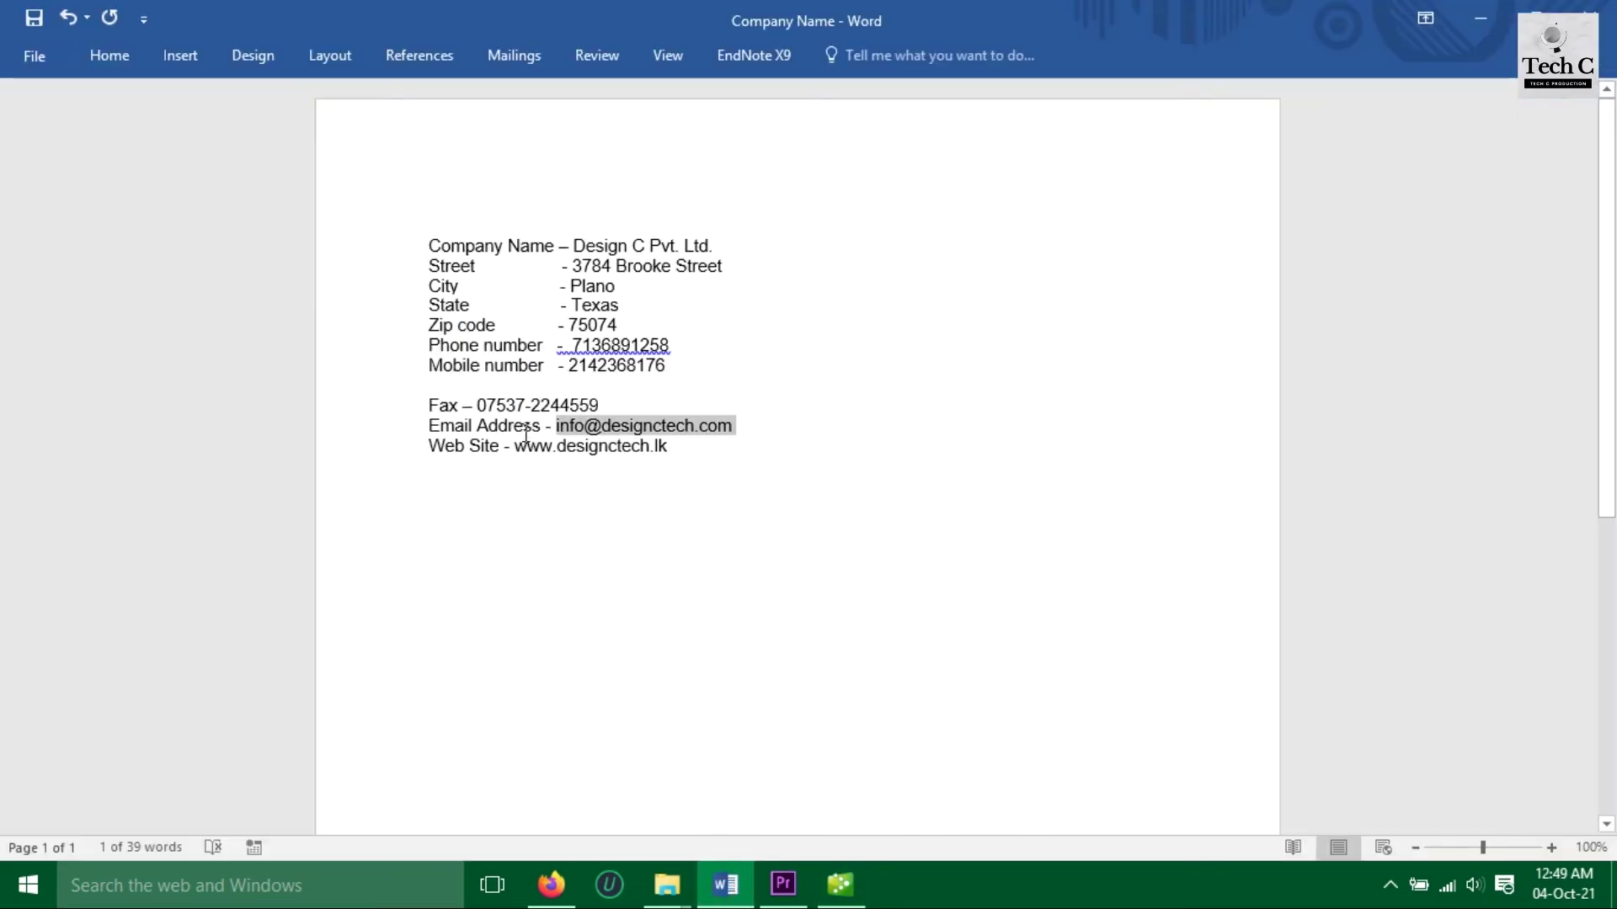
drag(516, 448, 671, 472)
key(ctrl+c)
click(840, 884)
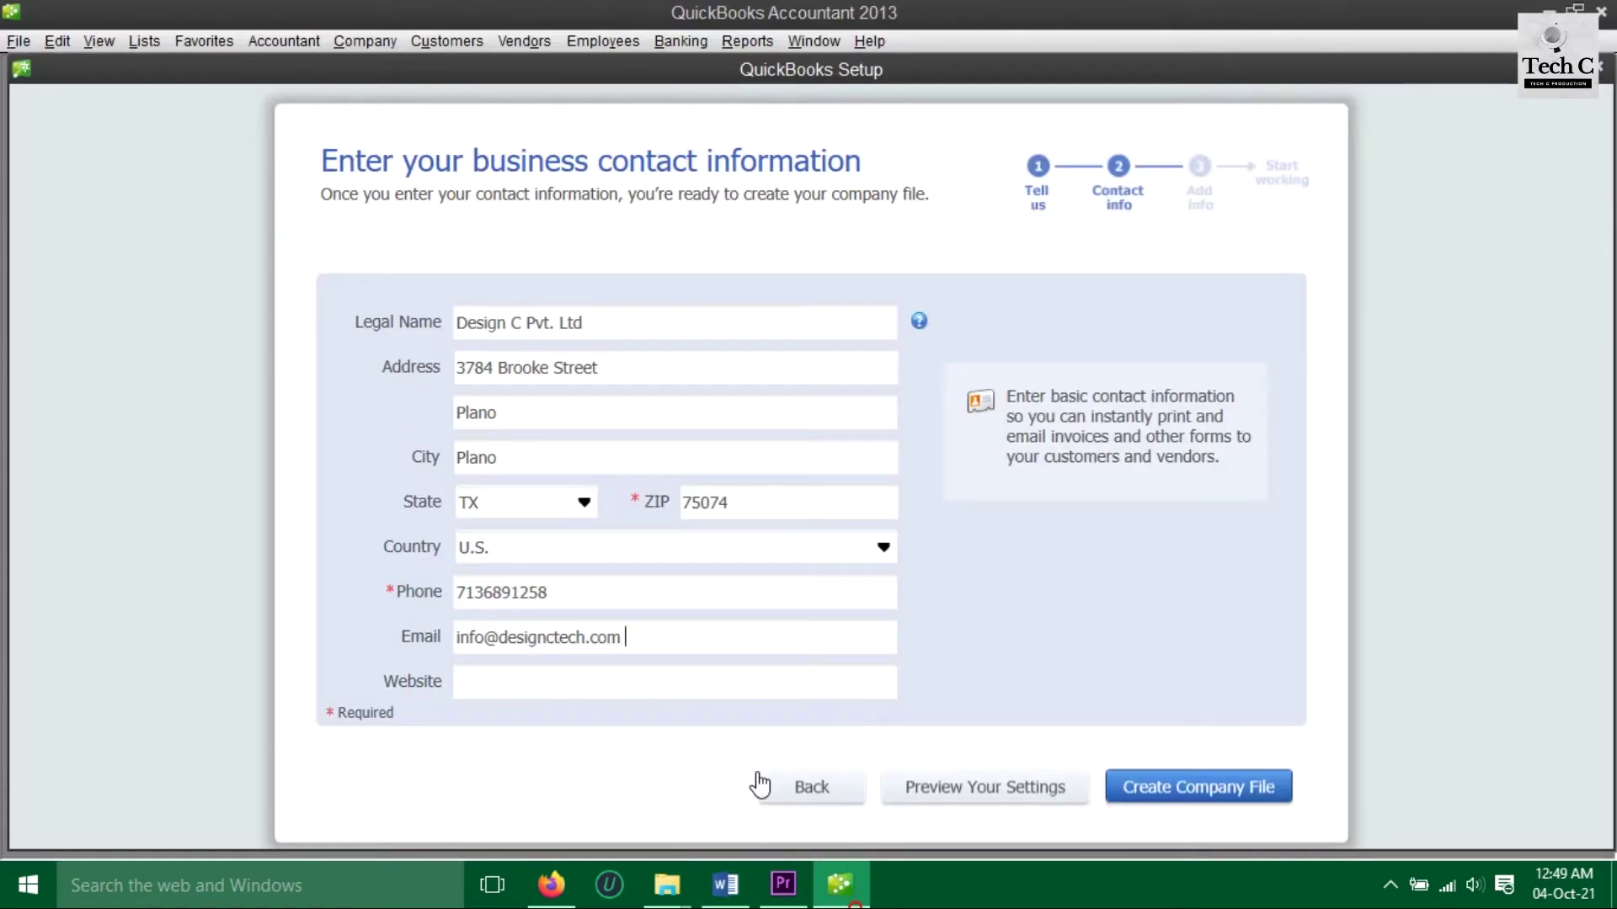
click(477, 678)
key(ctrl+v)
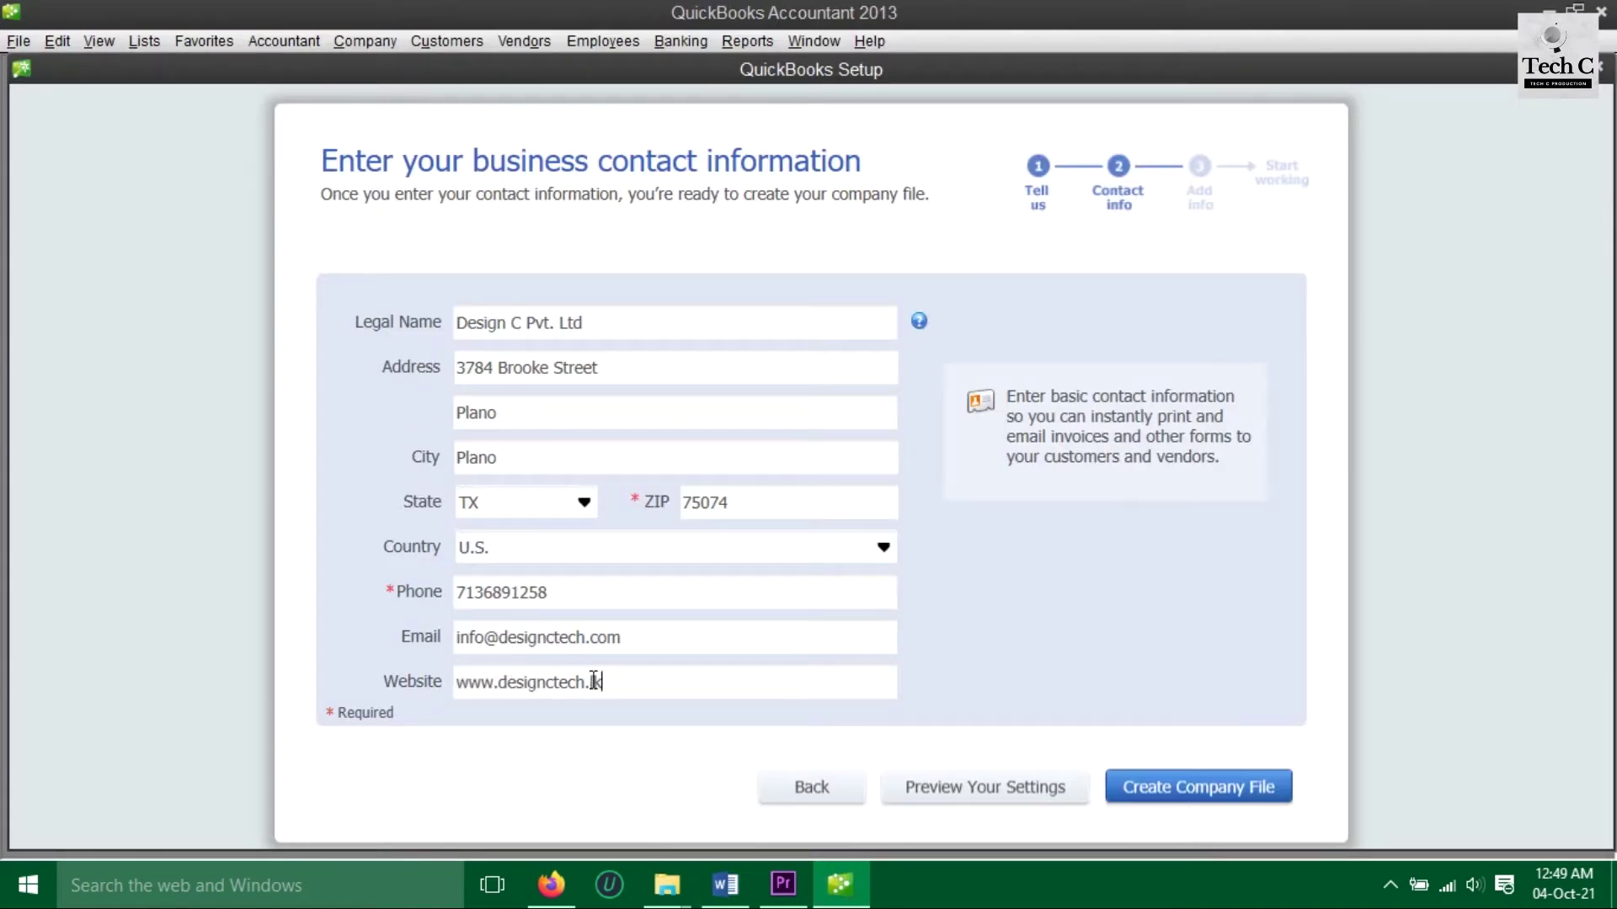
- Create the company file and start working in it without adding contacts, products or bank accounts, dismissing the file warning
click(1183, 788)
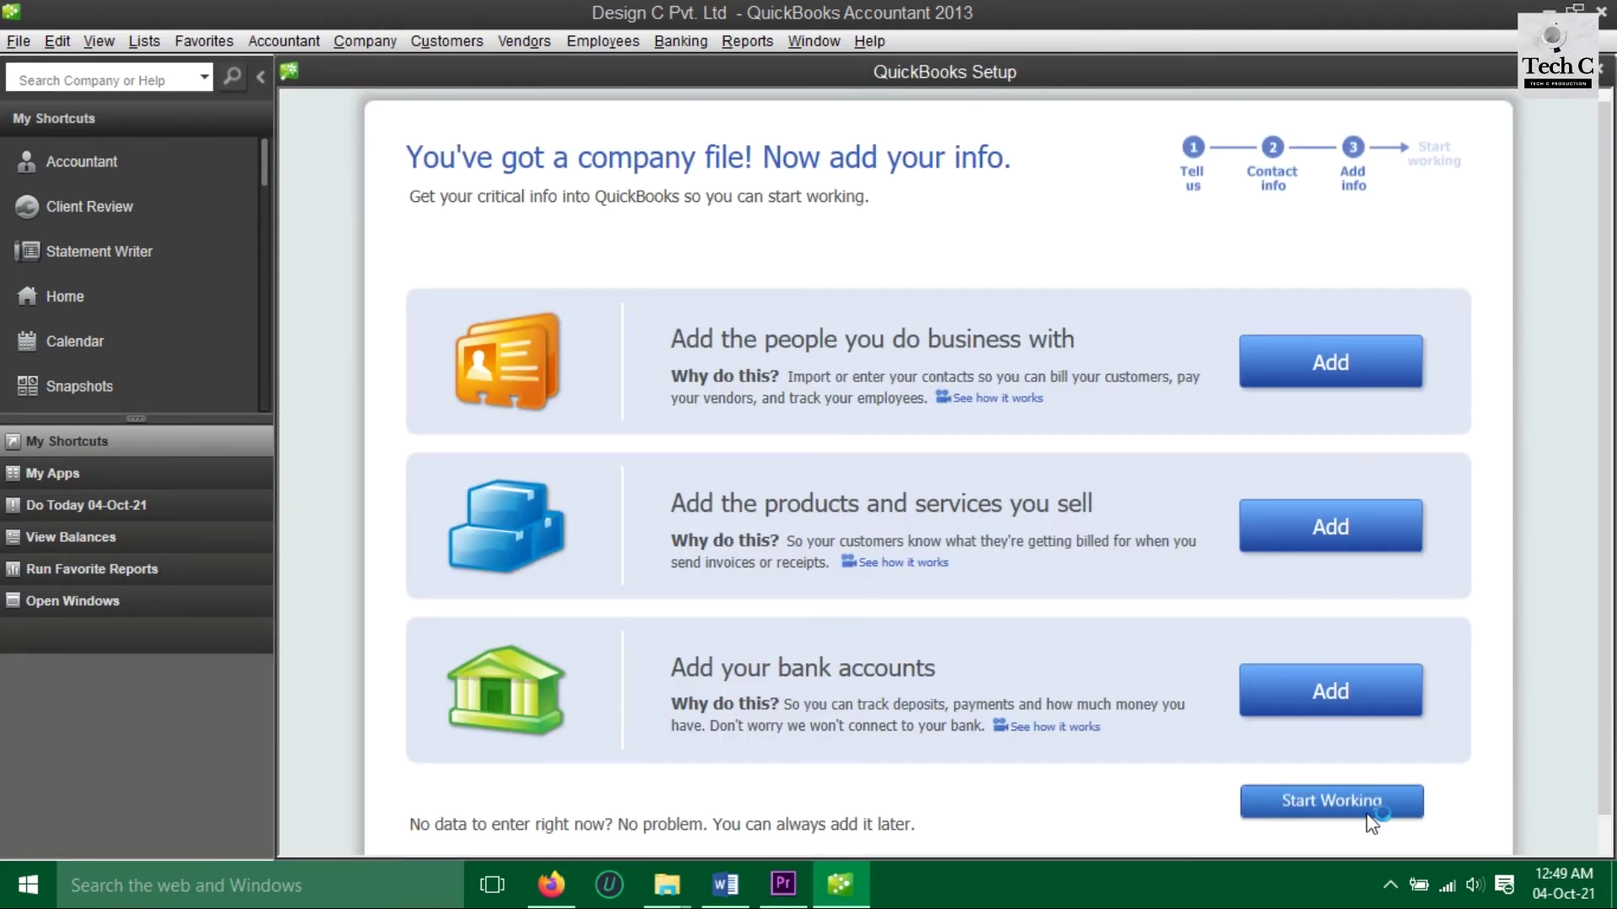
click(1311, 808)
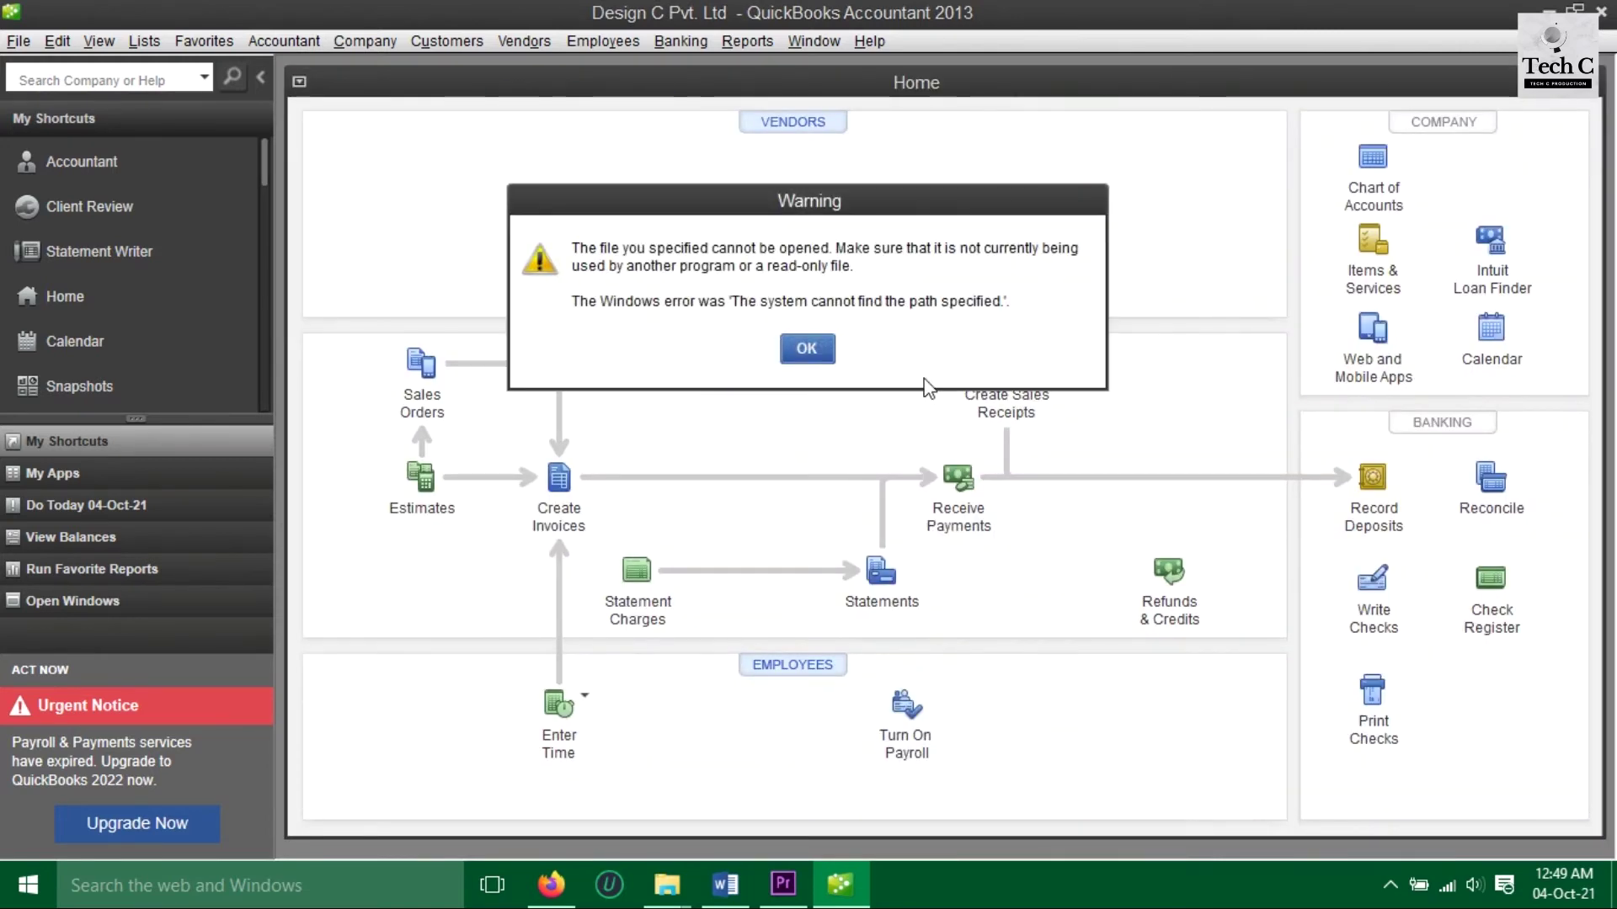
key(Return)
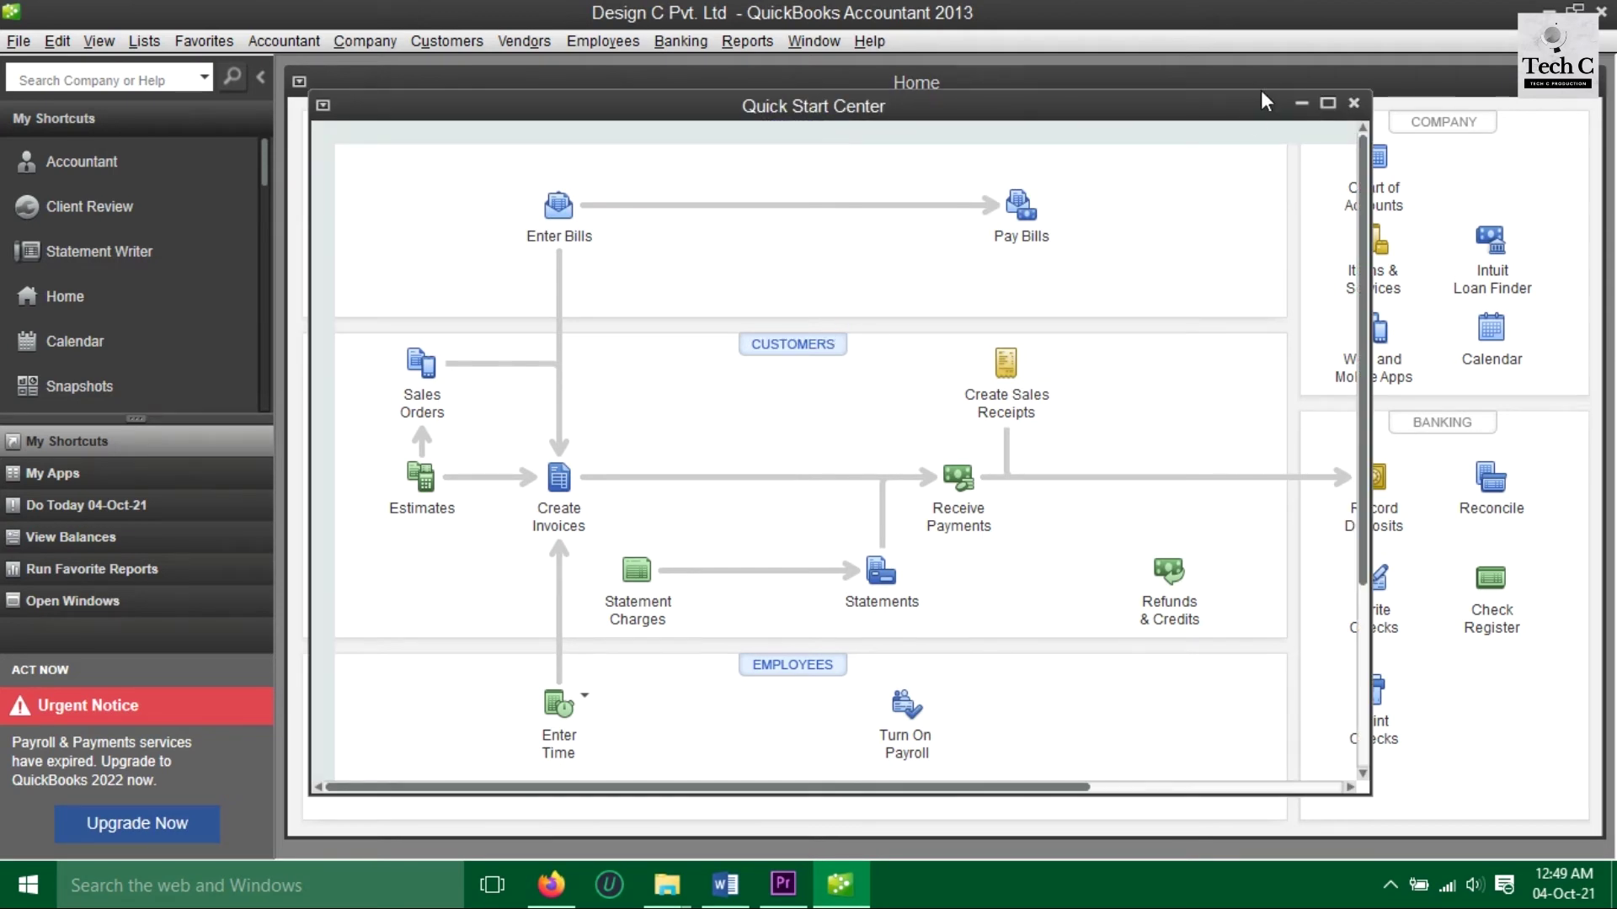
- Close the QuickBooks Web Browser and Quick Start Center windows to get to the Home page
click(1354, 104)
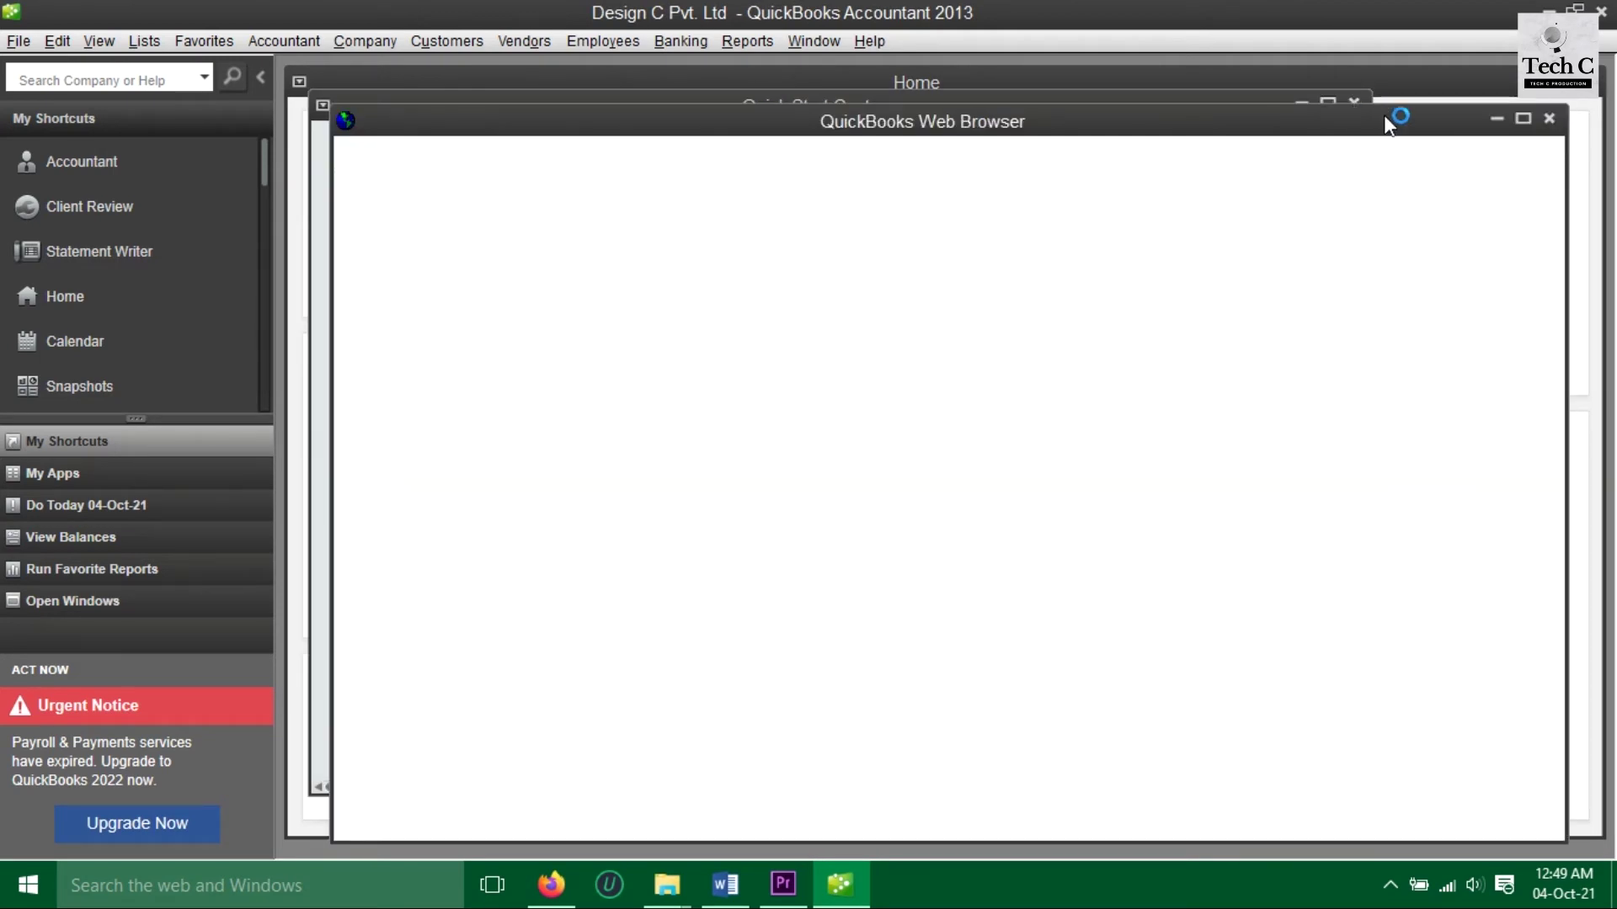
click(1551, 118)
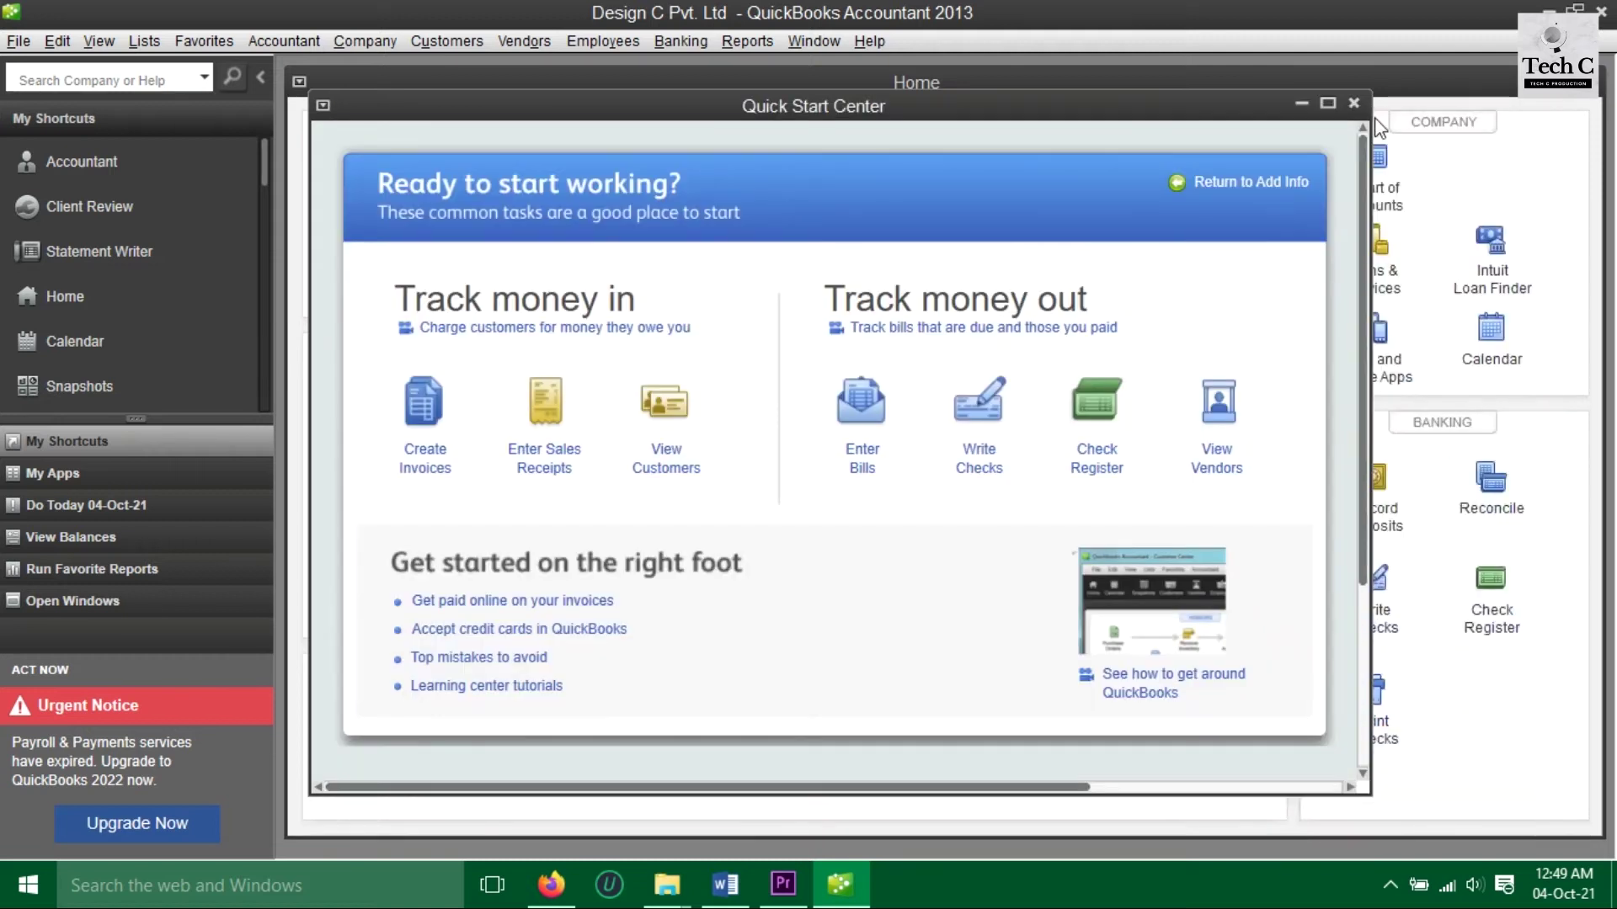
click(1354, 104)
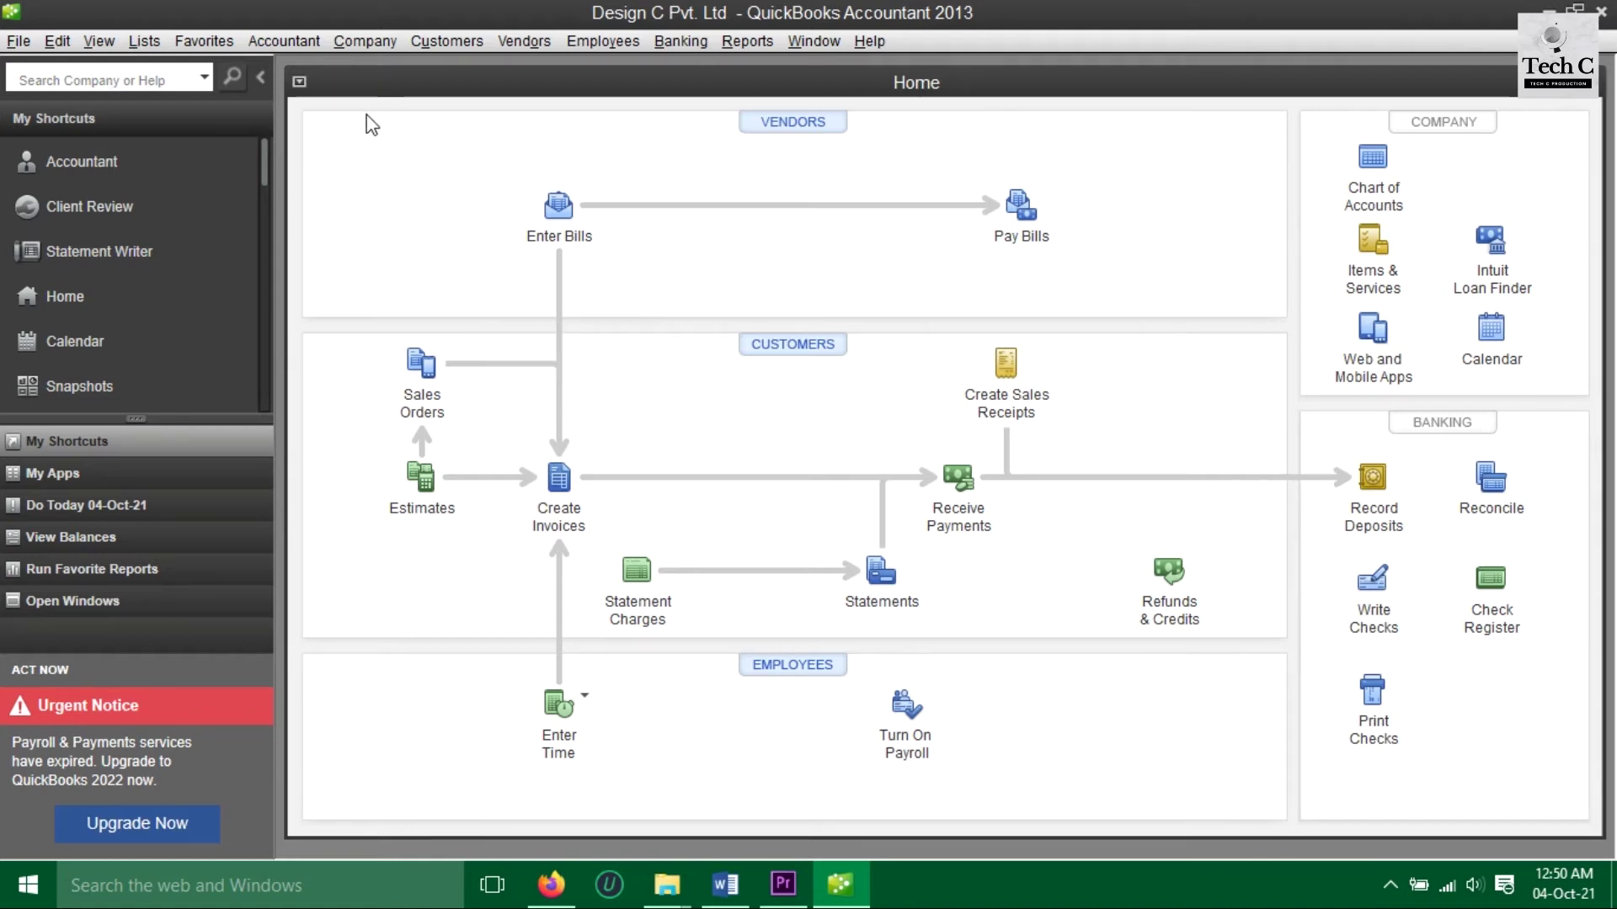
- Start another new company file using the Detailed Start setup
click(15, 41)
key(Right)
click(59, 67)
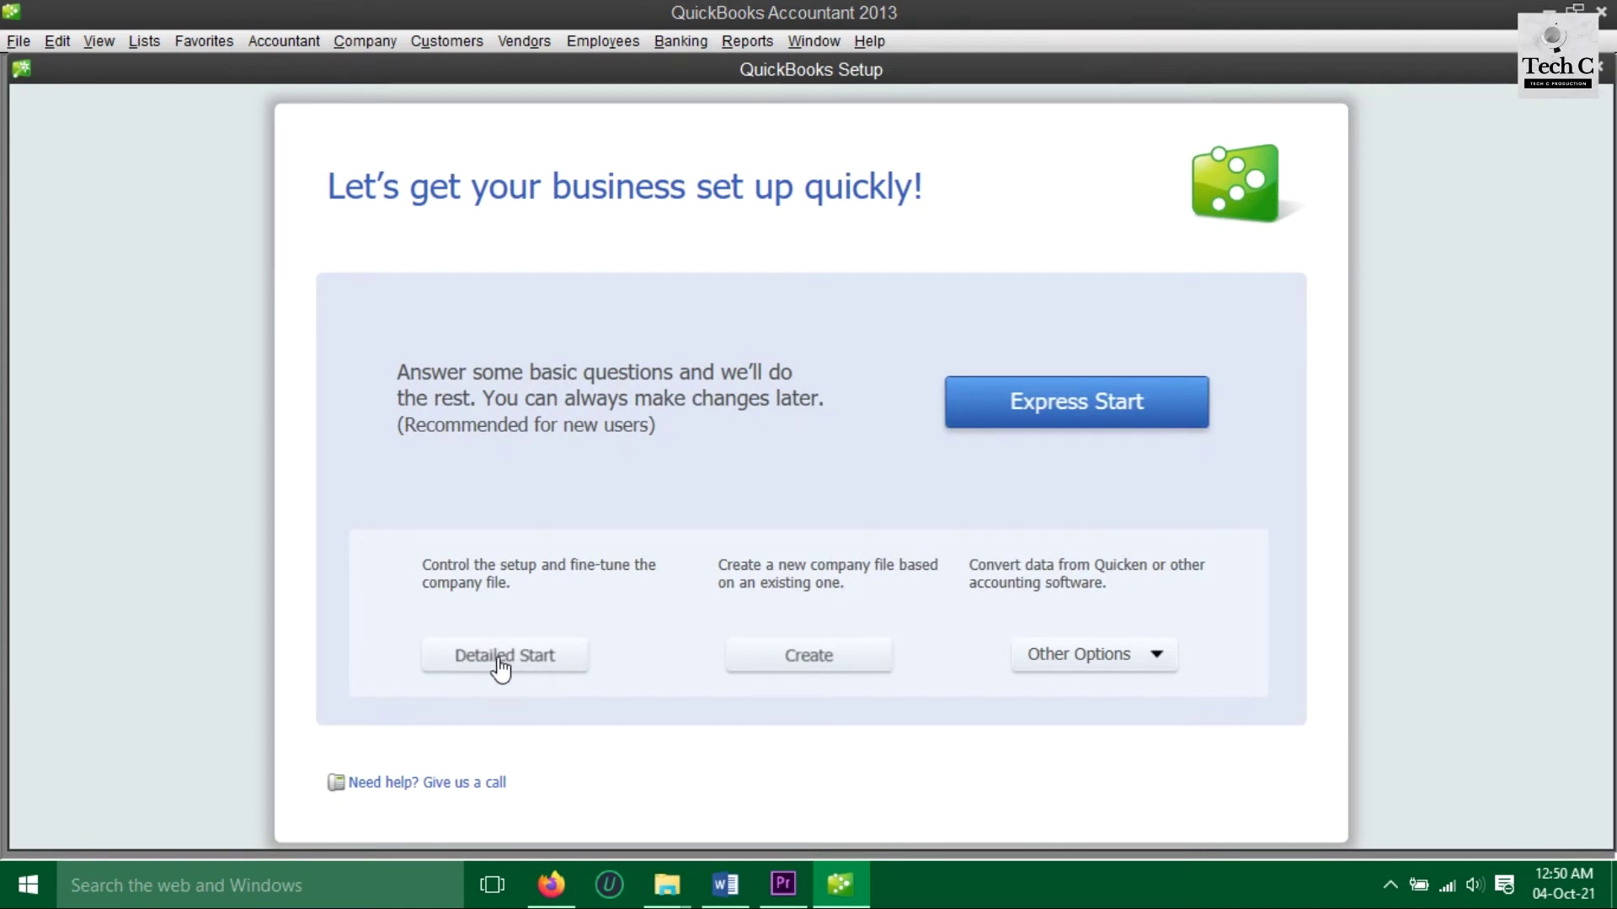
click(504, 667)
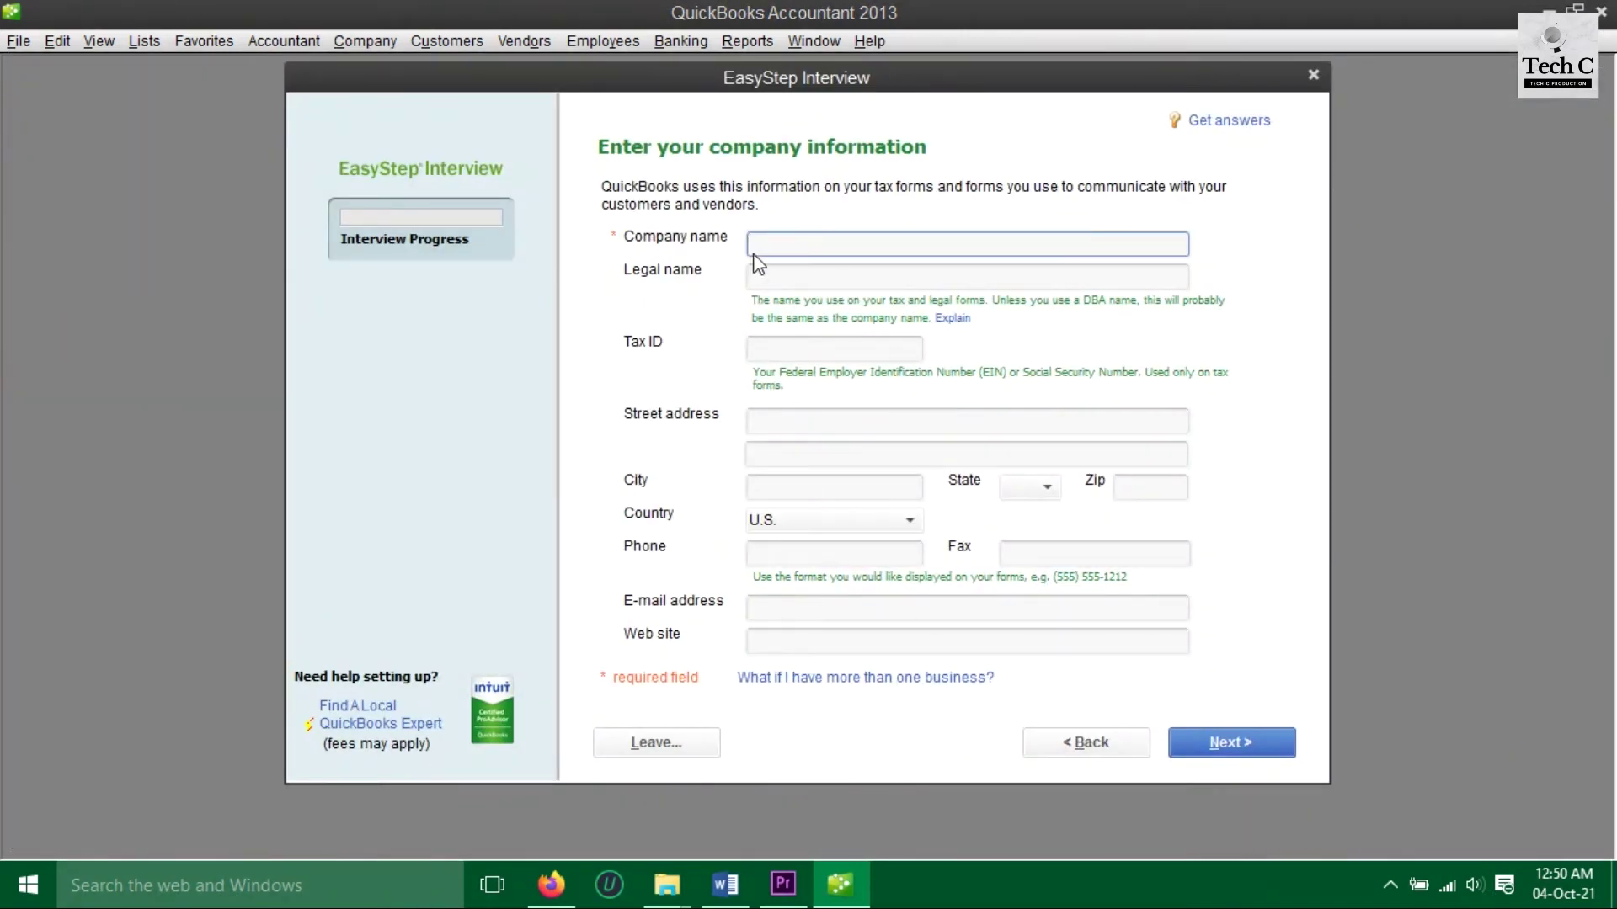
- Copy the company name Design C Pvt. Ltd. from the Word document into the Company name and Legal name fields in QuickBooks
click(725, 885)
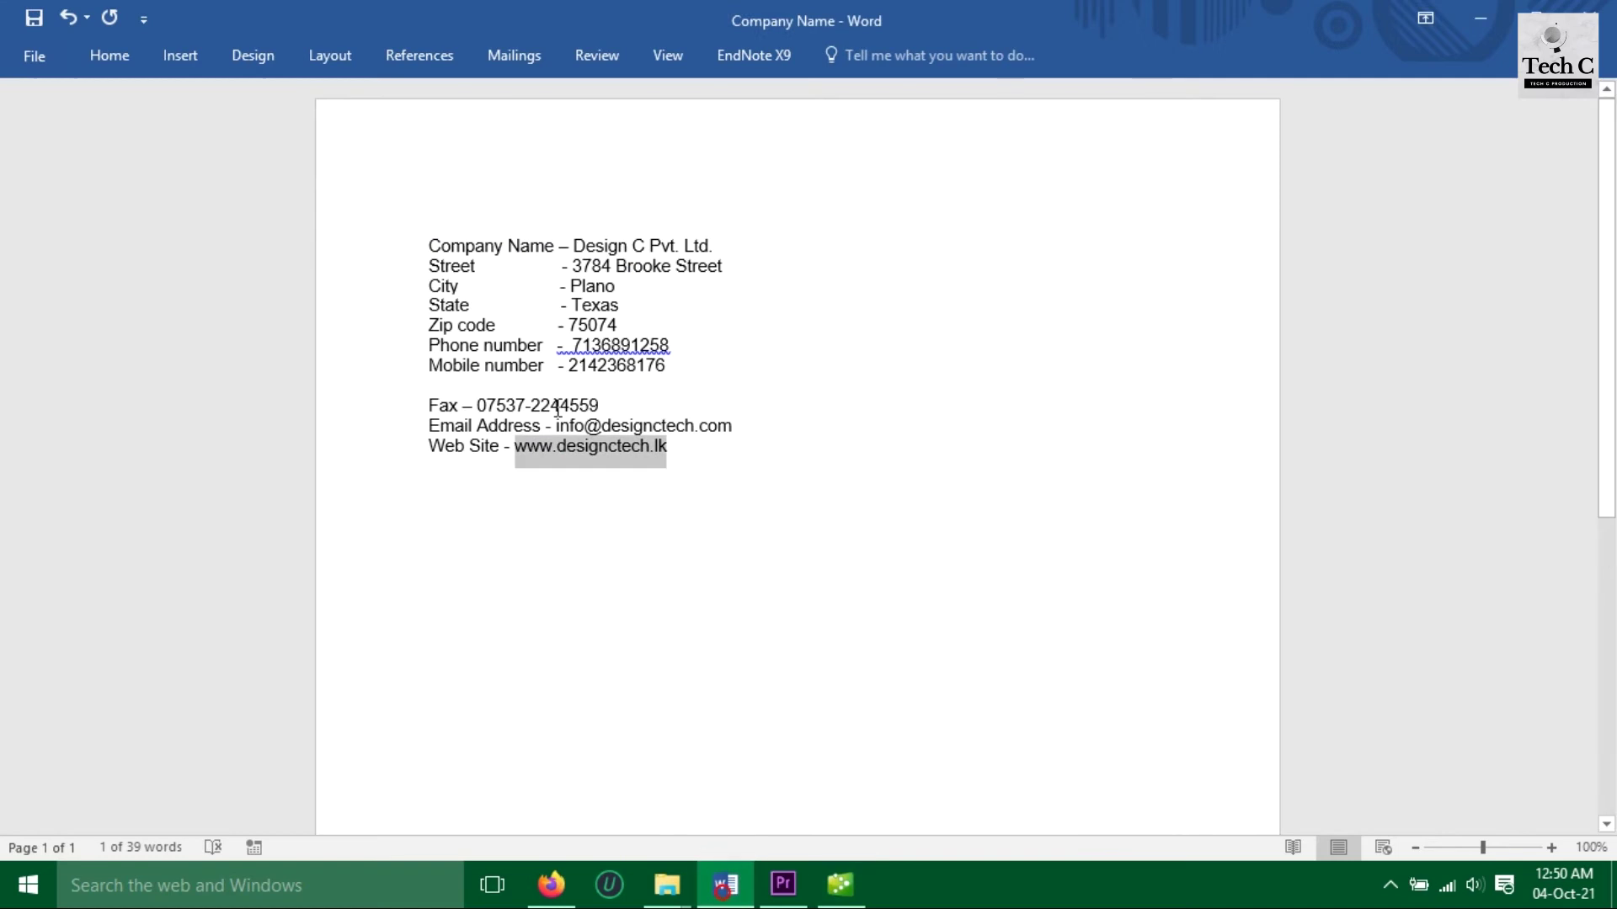
drag(575, 245, 718, 248)
key(ctrl+c)
click(840, 885)
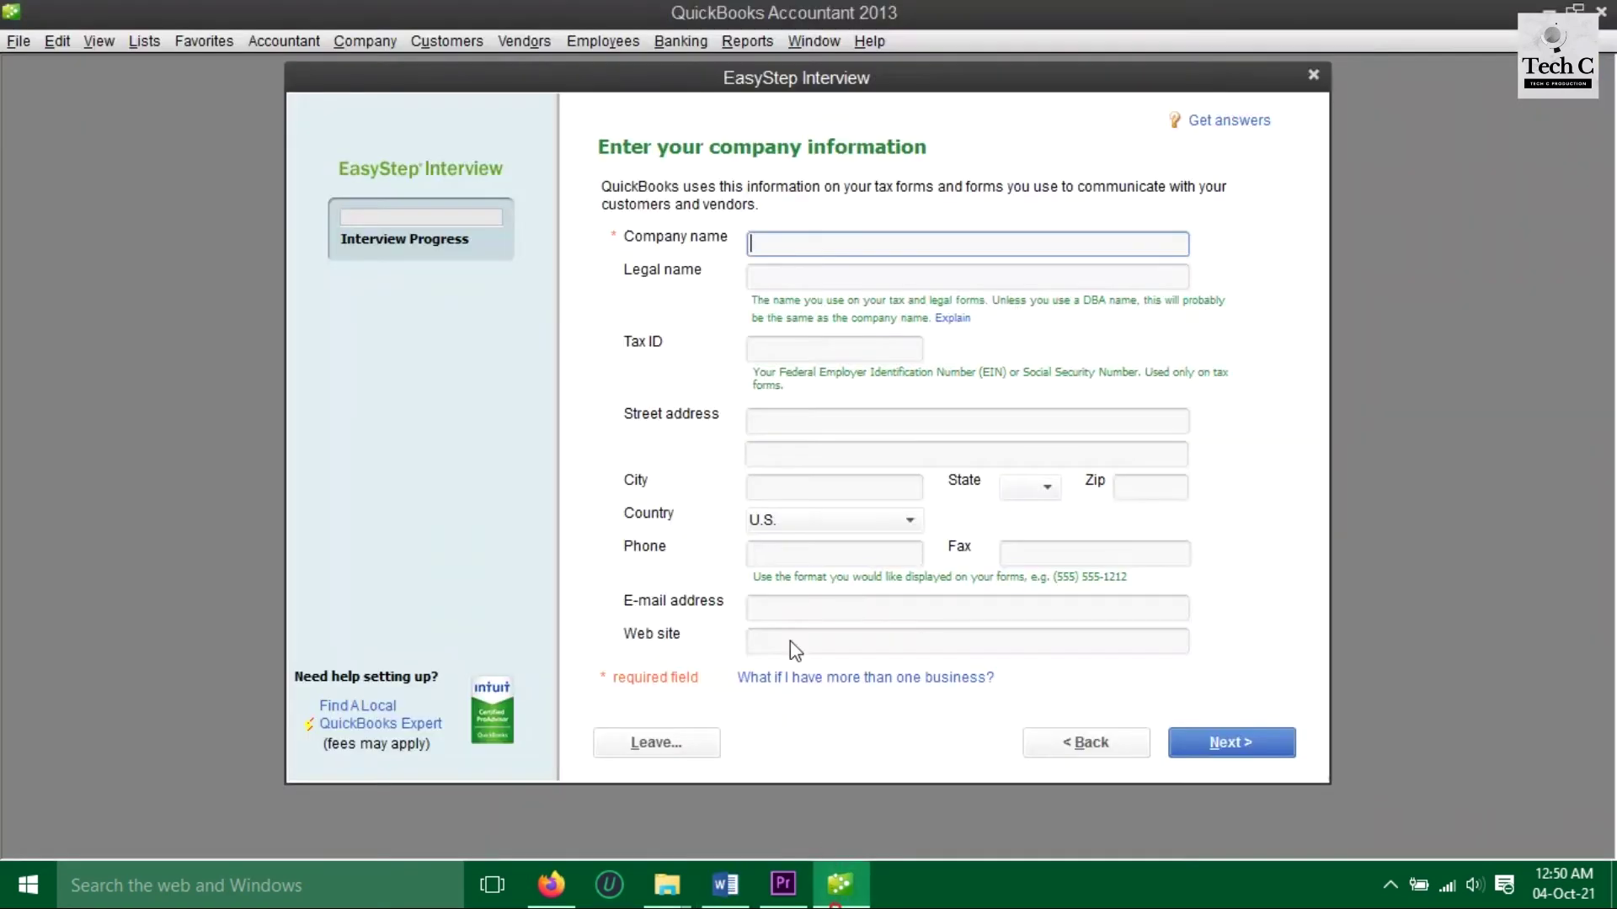
key(ctrl+v)
click(784, 276)
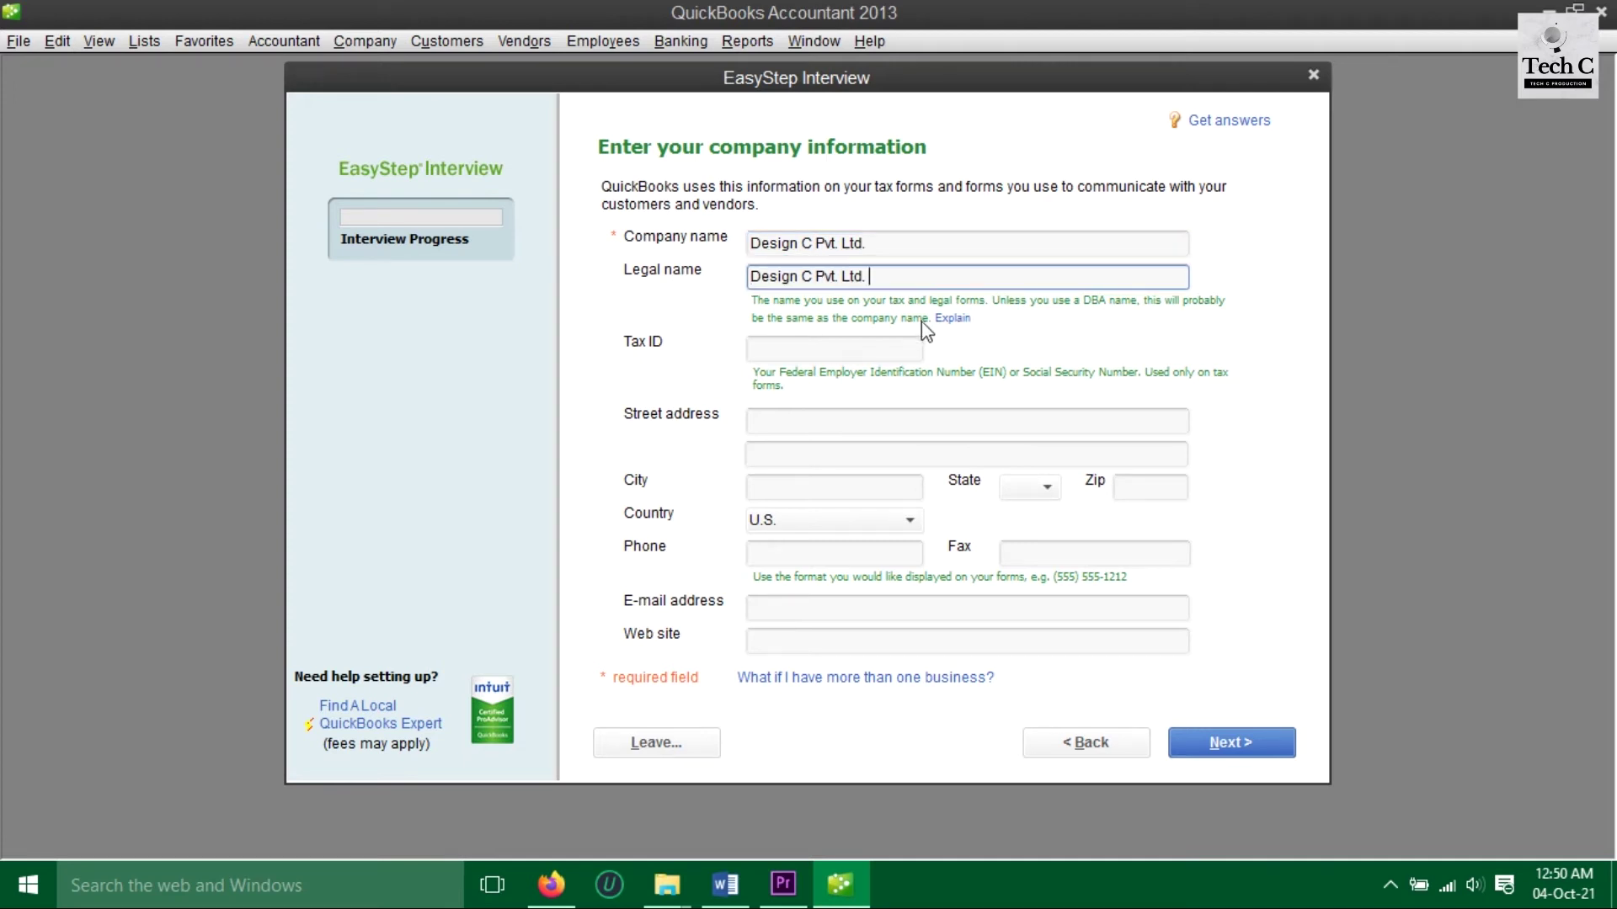
- Copy the company's street from the Word document into the first Street address line in QuickBooks
click(781, 416)
click(723, 863)
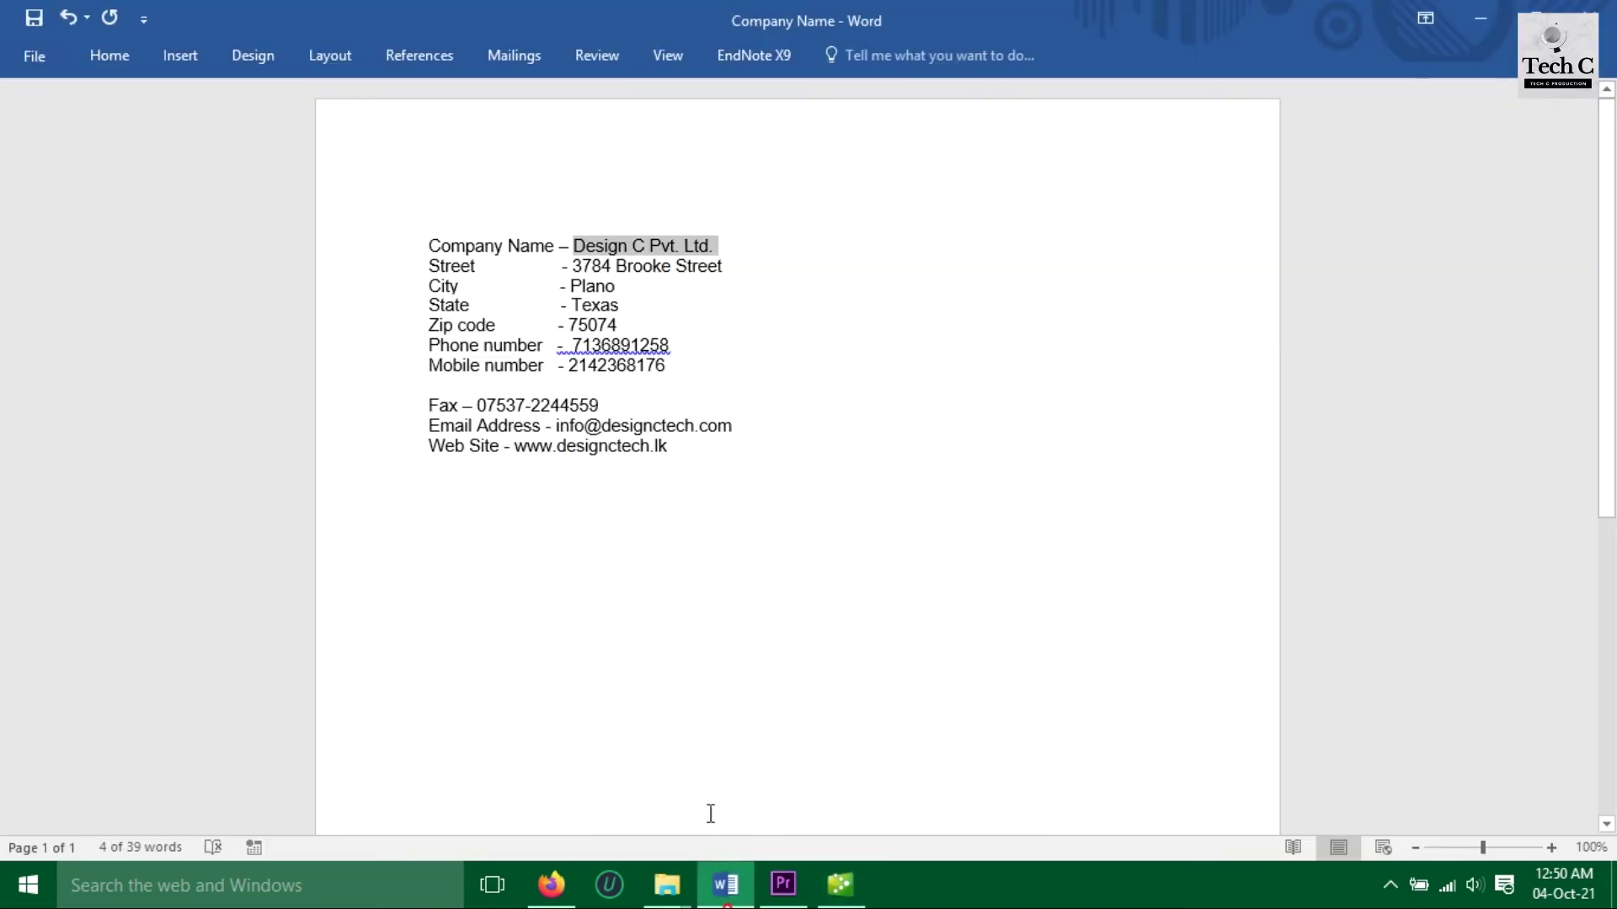
drag(572, 266, 710, 270)
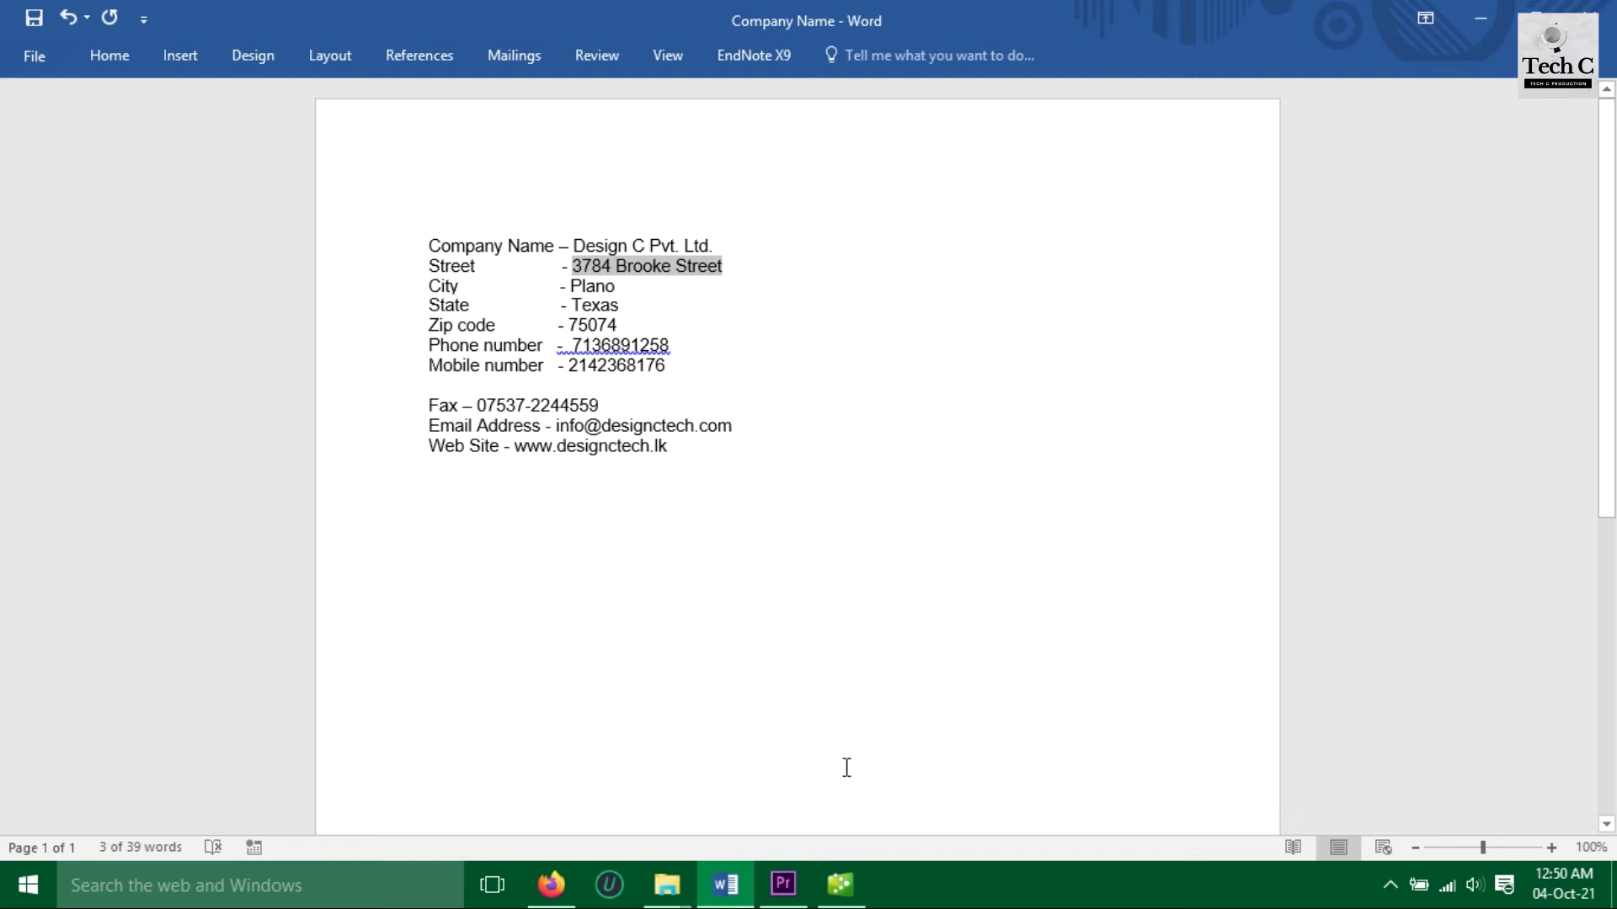
click(840, 884)
key(ctrl+v)
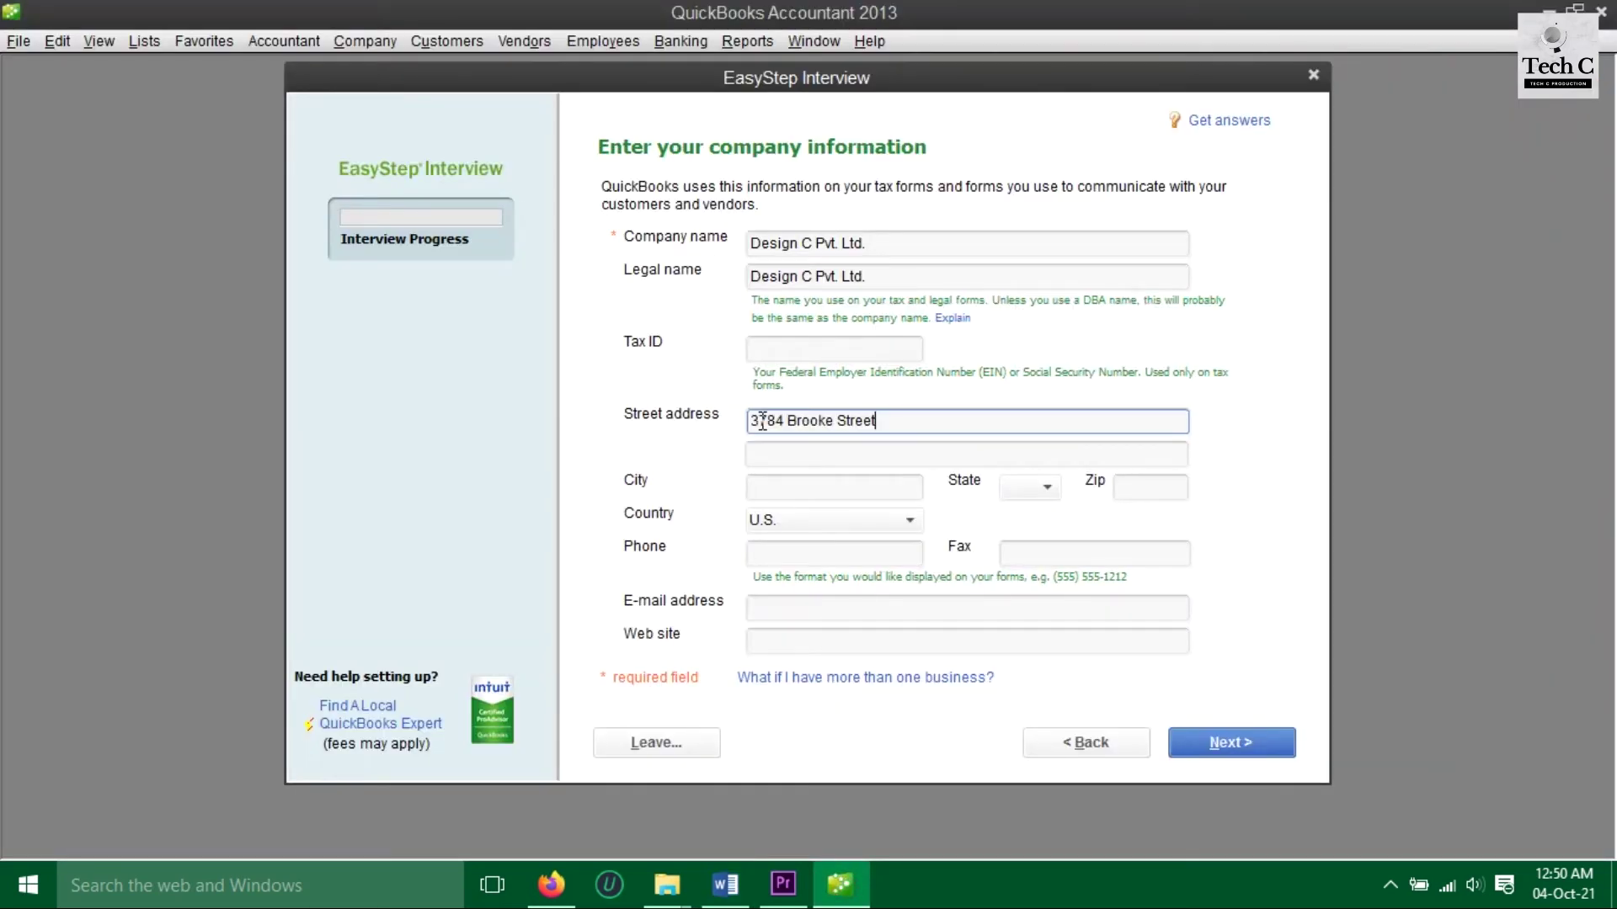
- Copy the company's city from the Word document into the second Street address line and the City field in QuickBooks
click(737, 880)
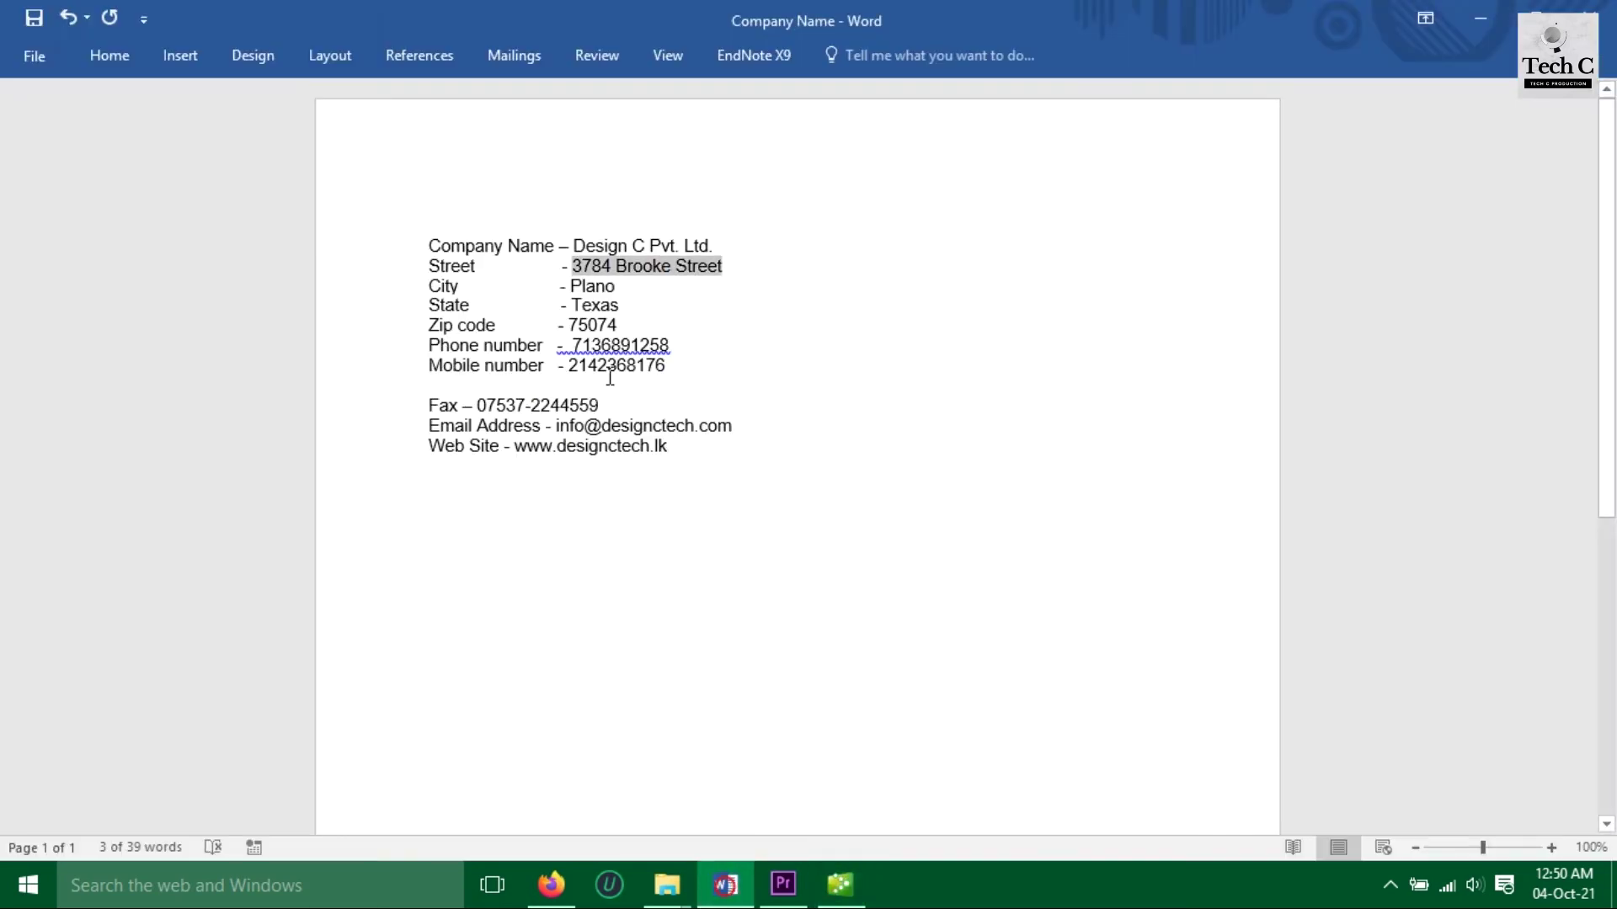
double_click(587, 286)
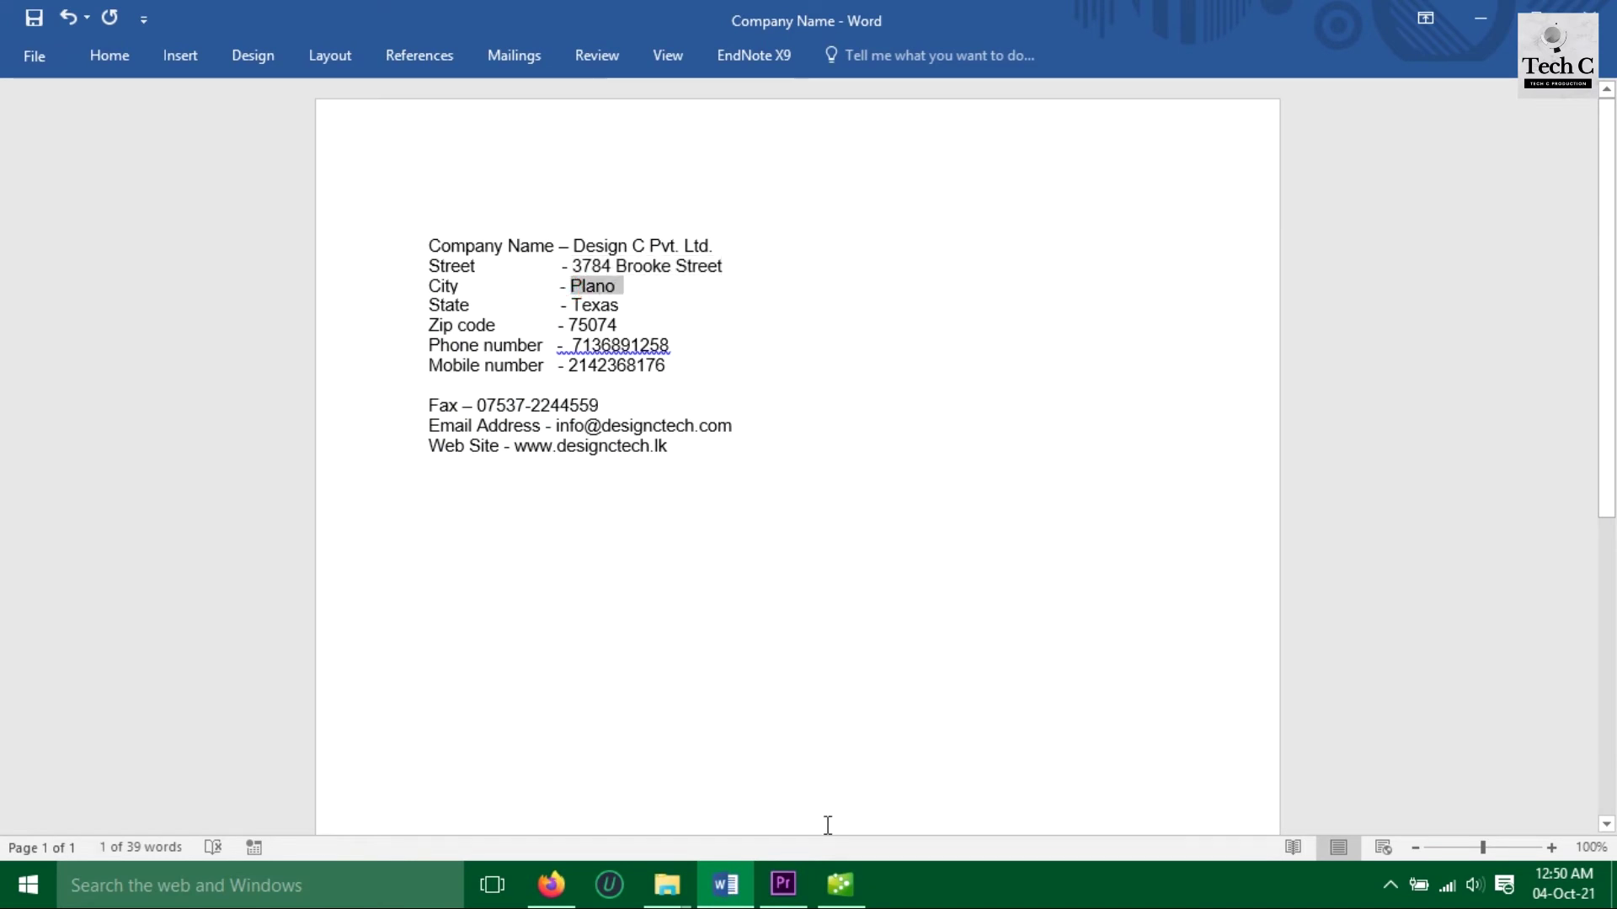
click(840, 885)
click(765, 465)
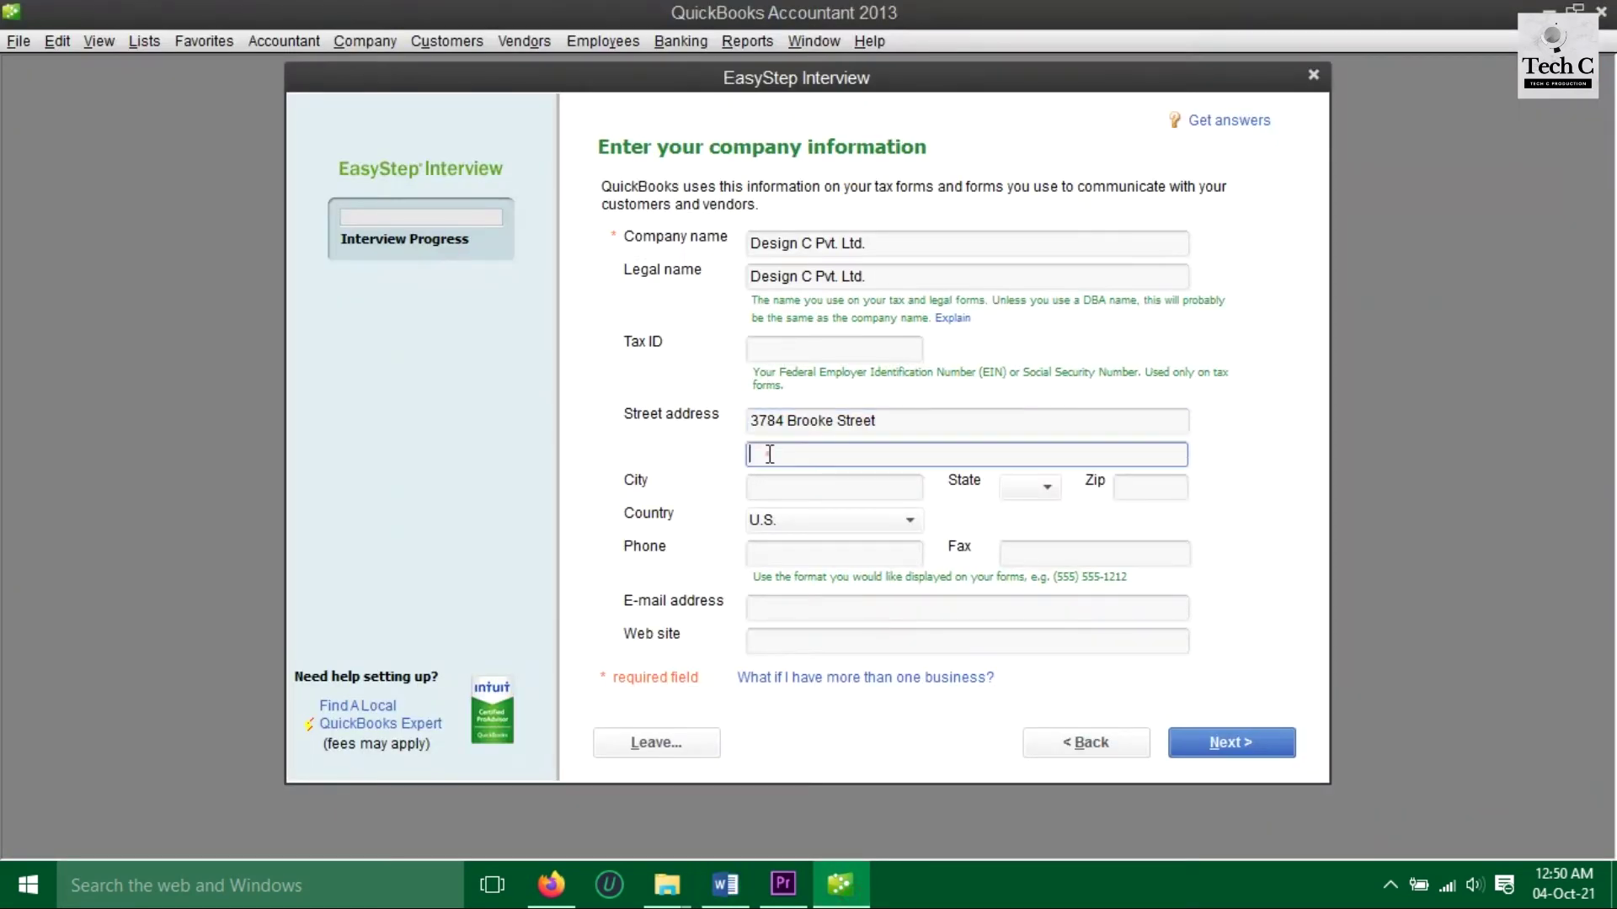
key(ctrl+v)
click(776, 488)
key(ctrl+v)
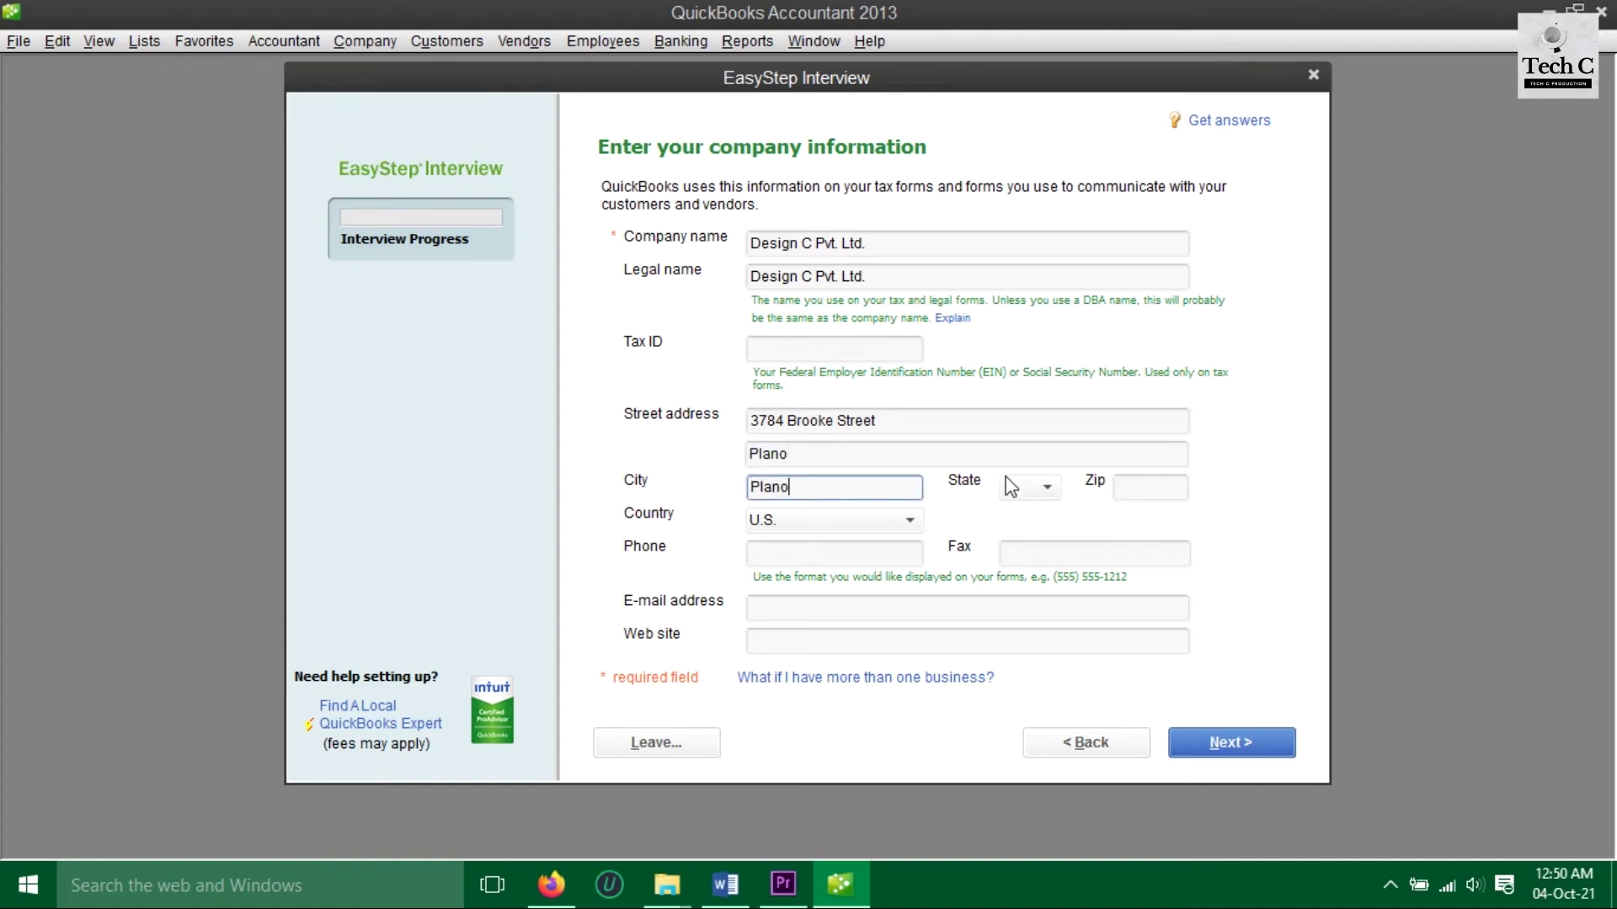
- Set the company's state to TX
click(1034, 486)
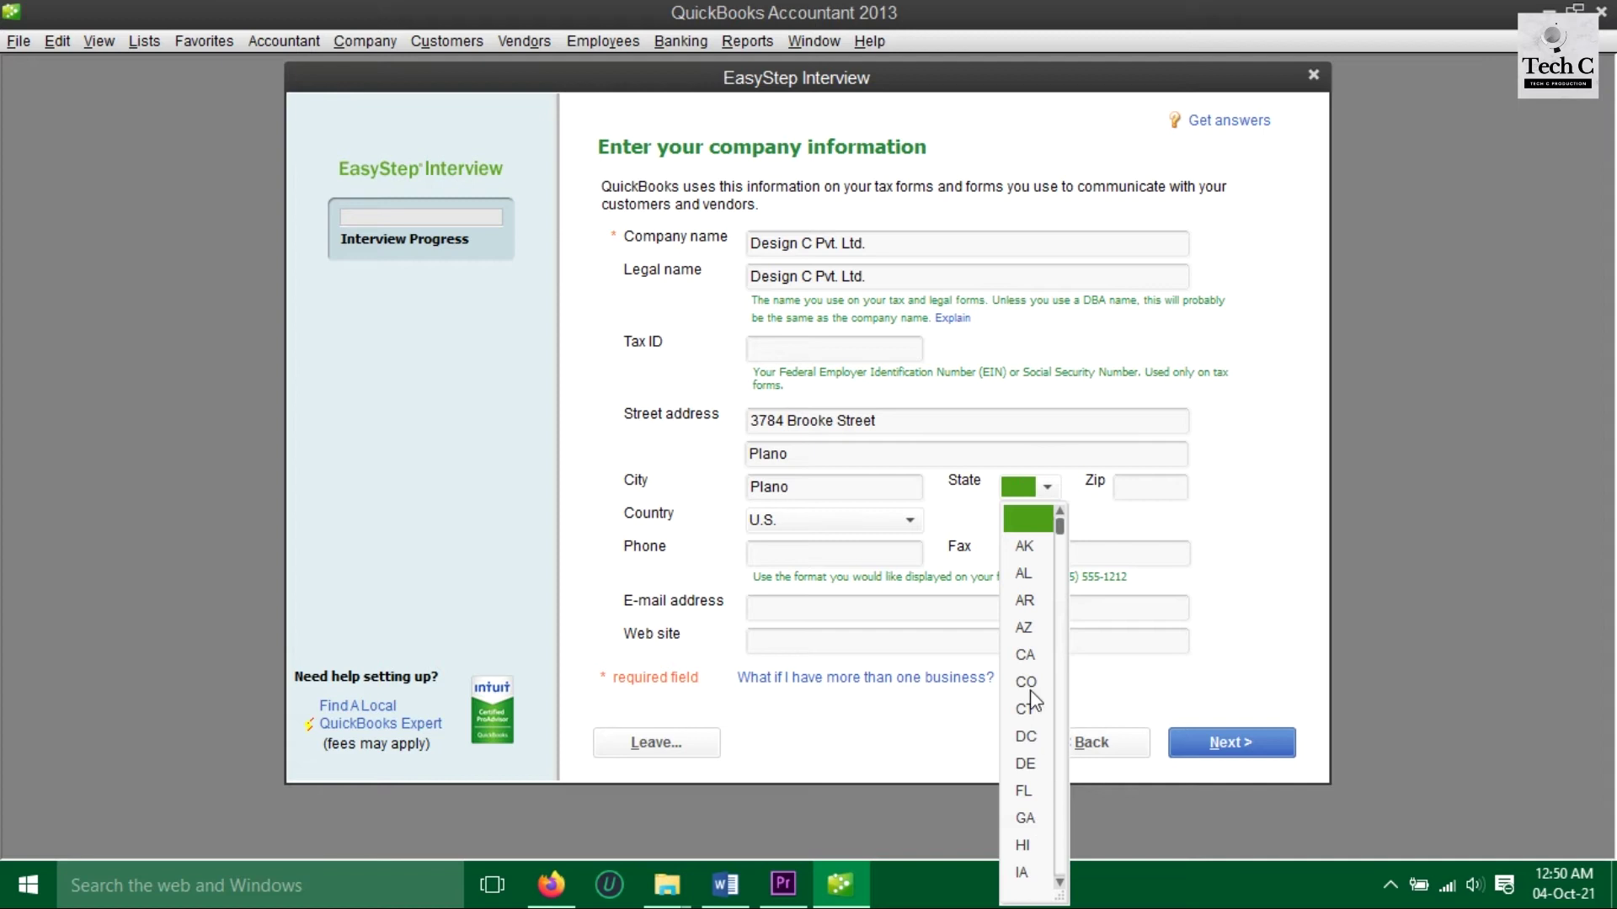
drag(1059, 529, 1073, 859)
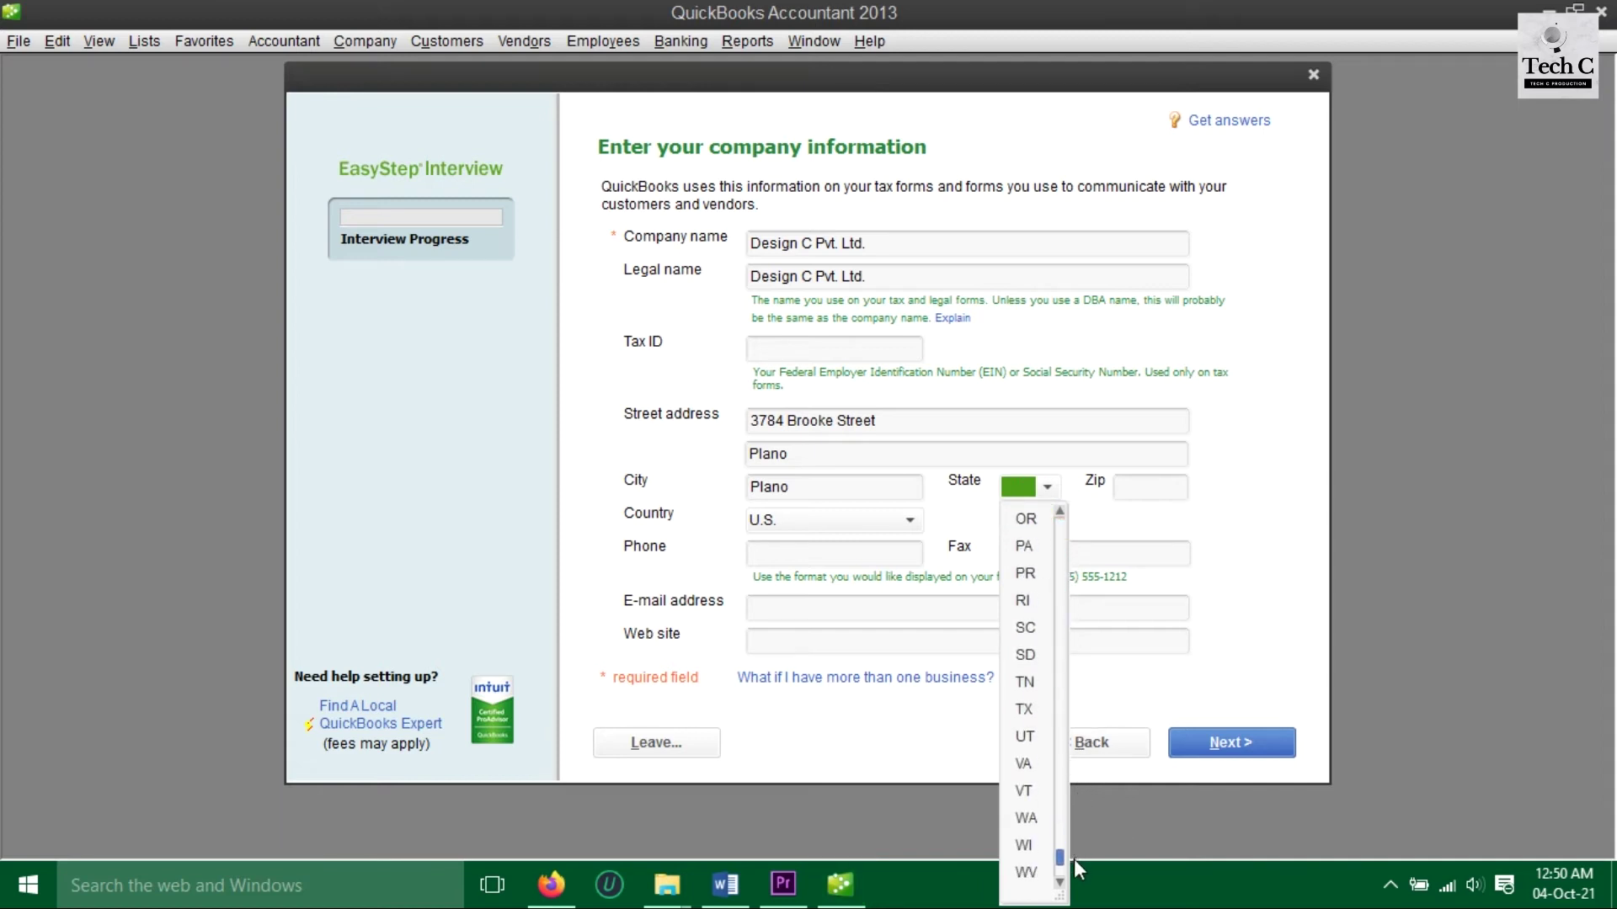
click(1018, 711)
- Copy the company's zip code from the Word document into the Zip field in QuickBooks
click(1149, 490)
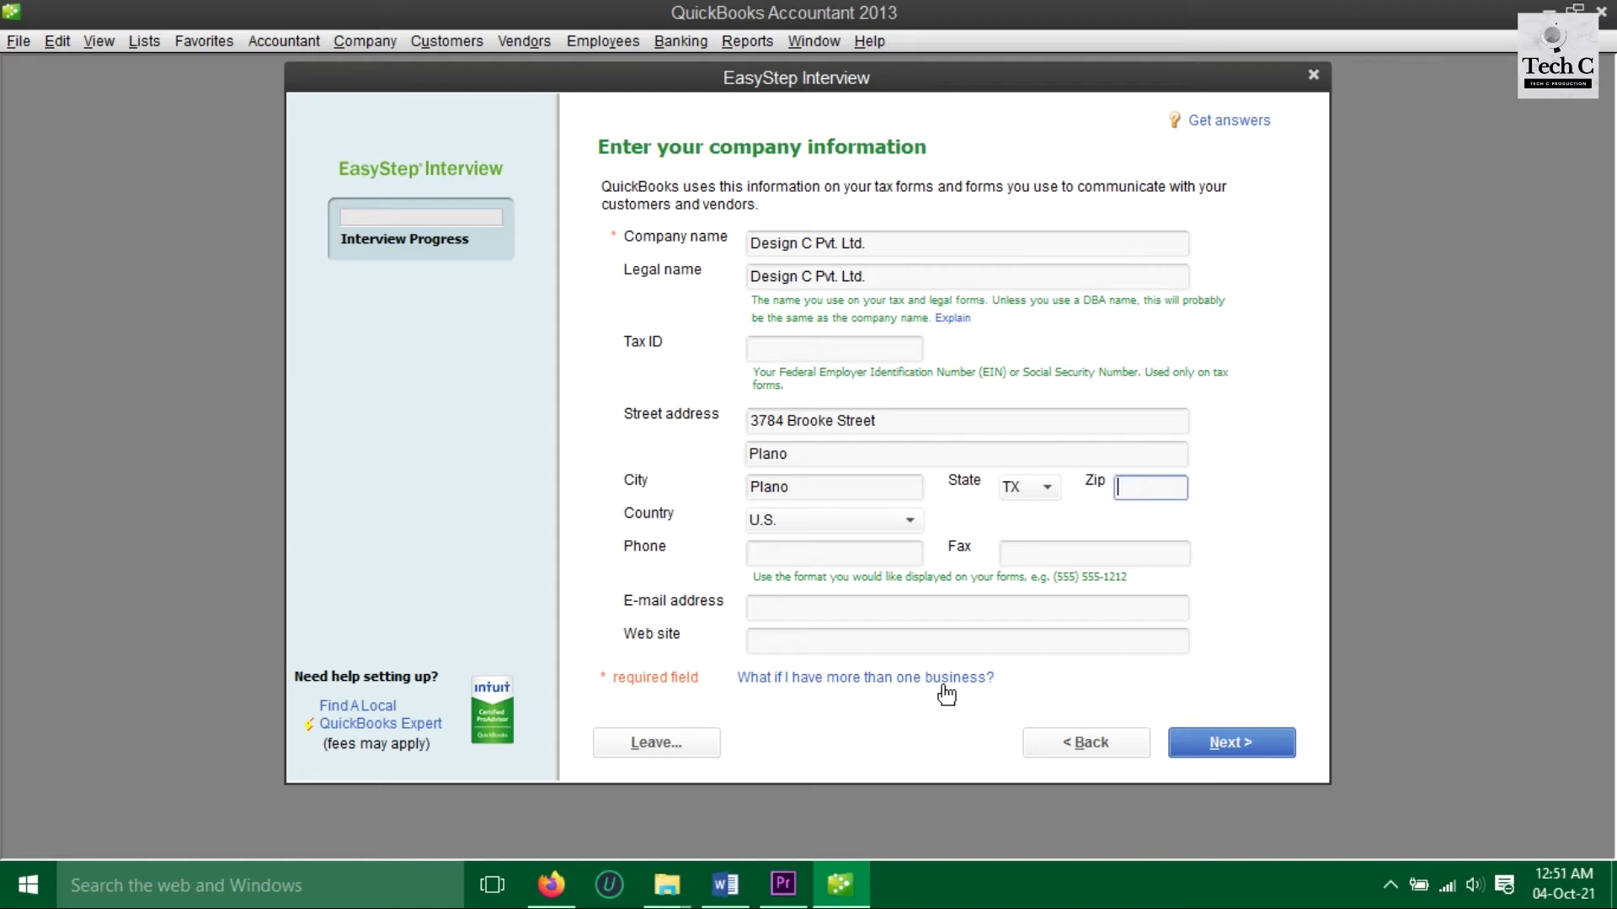
click(725, 884)
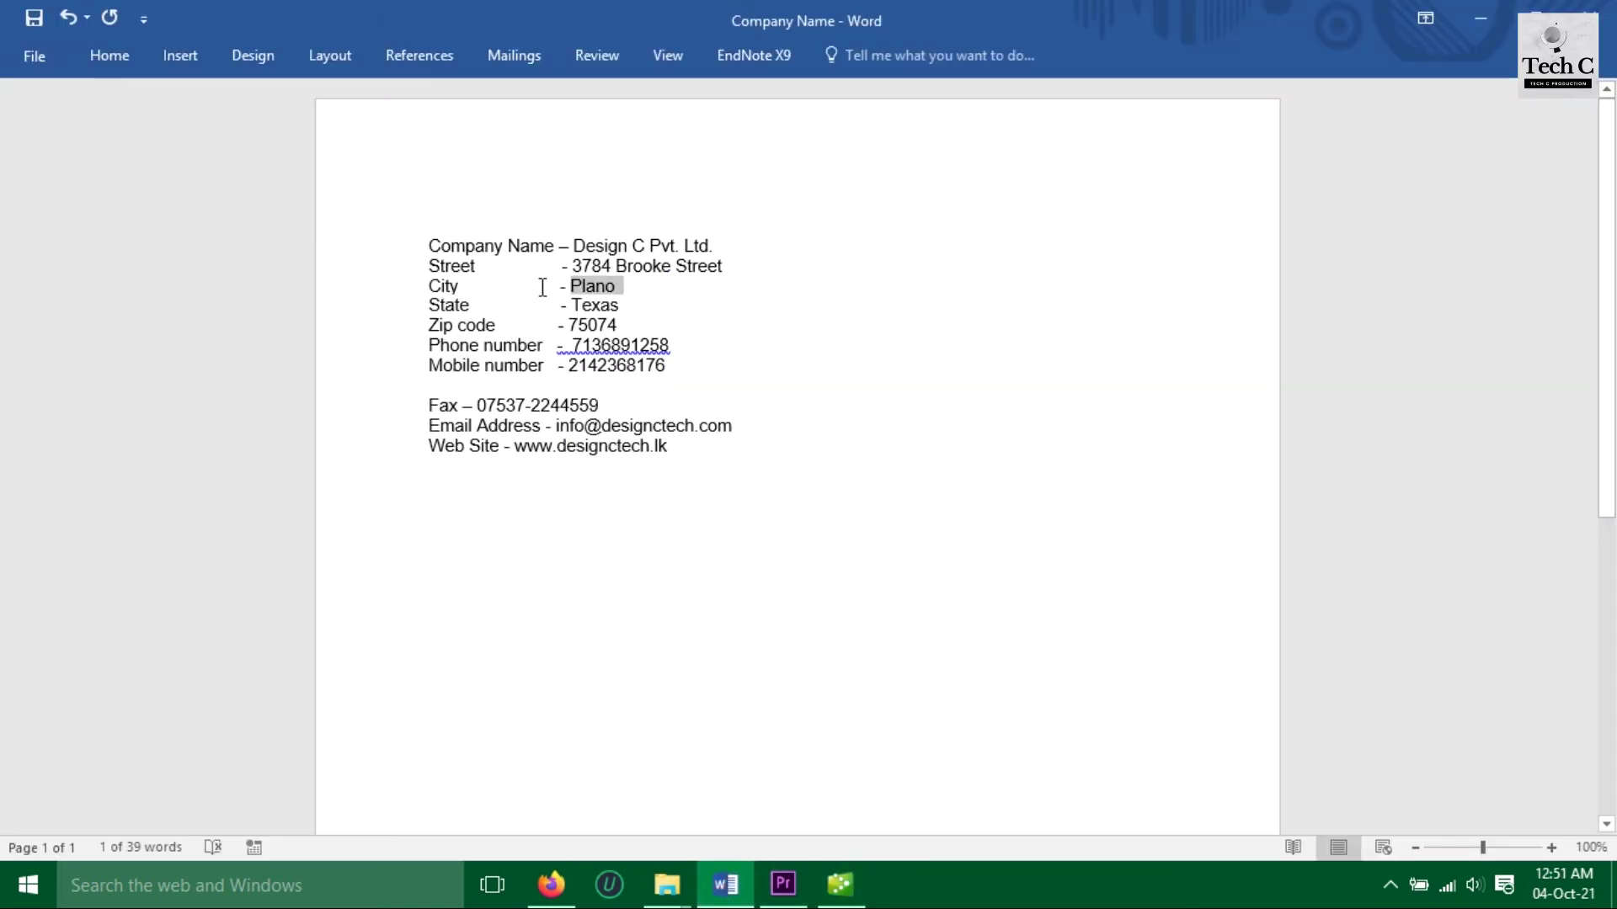
double_click(572, 327)
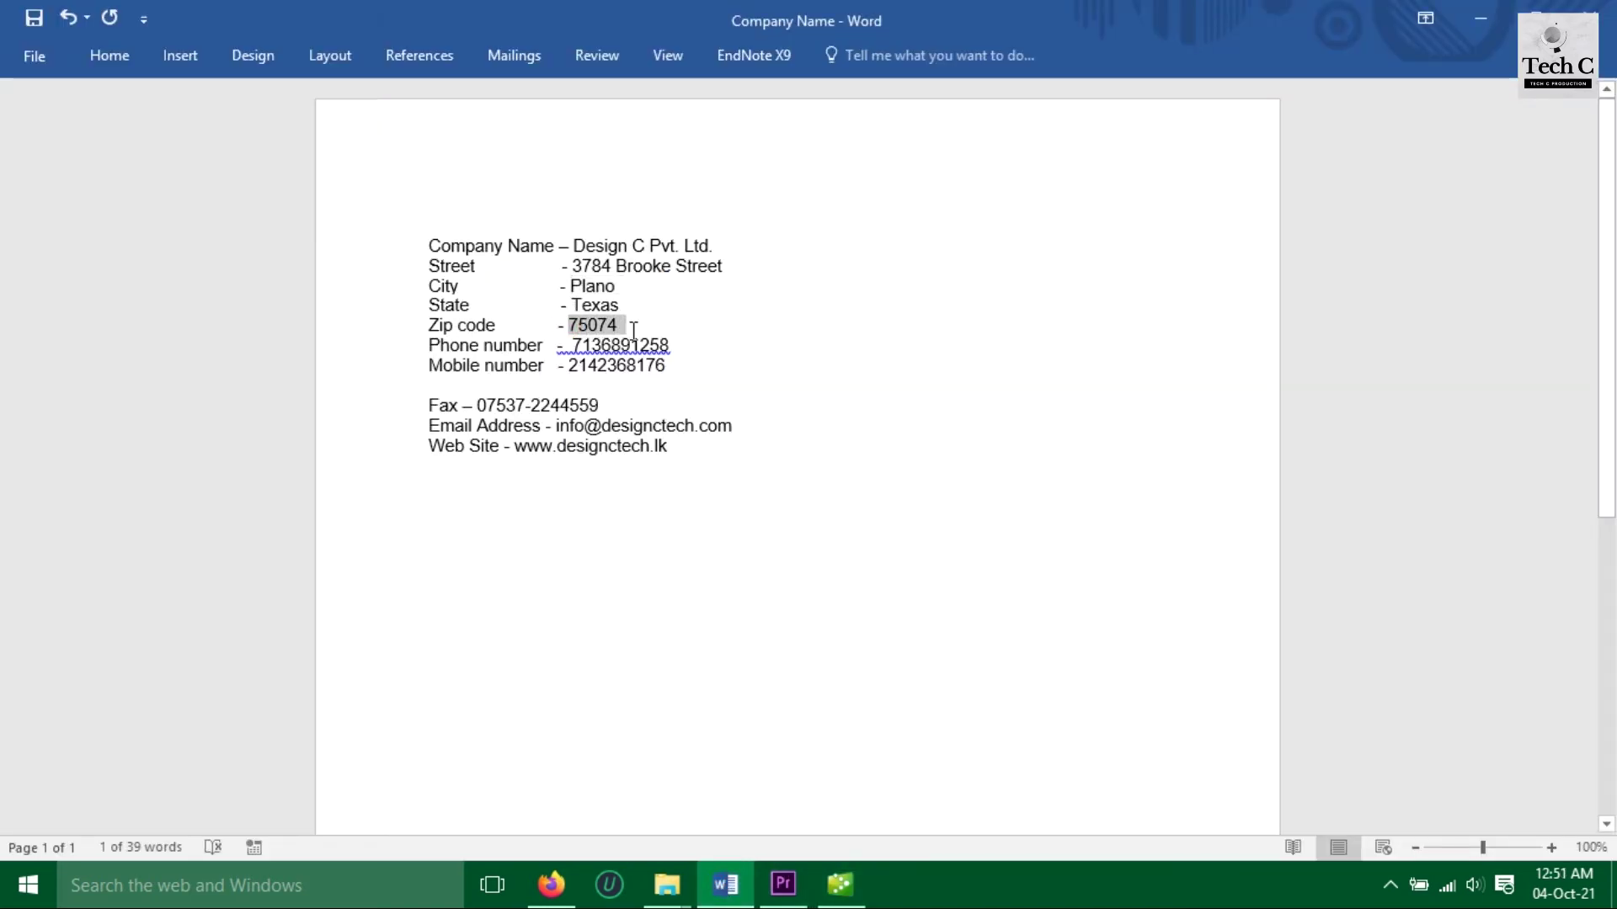
click(839, 884)
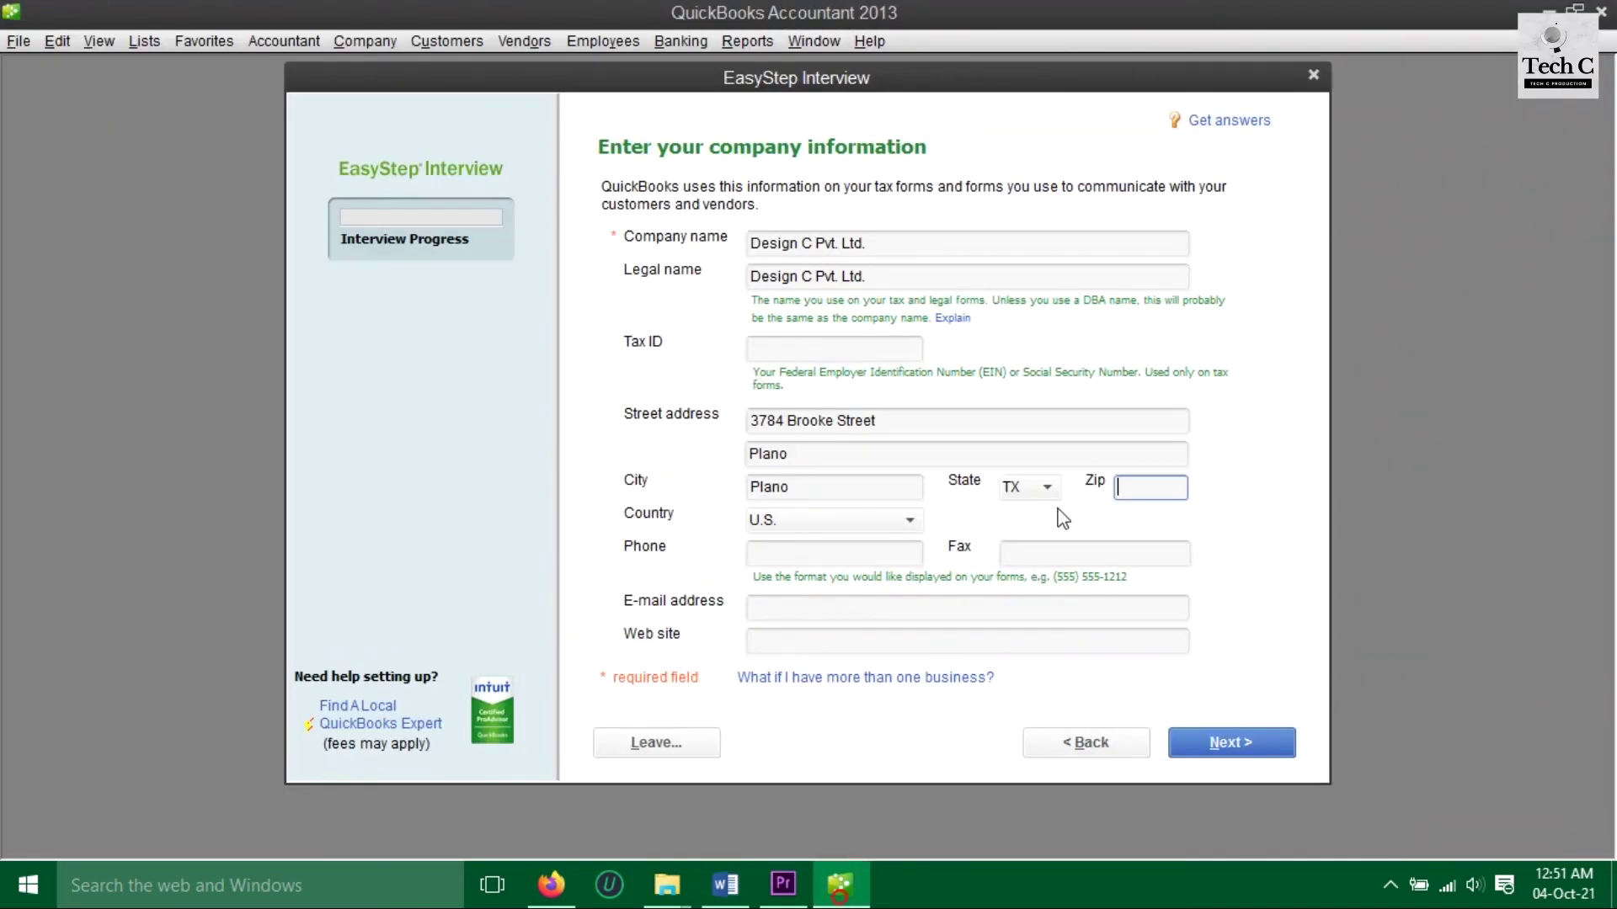
key(ctrl+v)
- Copy the company's phone number from the Word document into the Phone field in QuickBooks
click(776, 550)
click(714, 899)
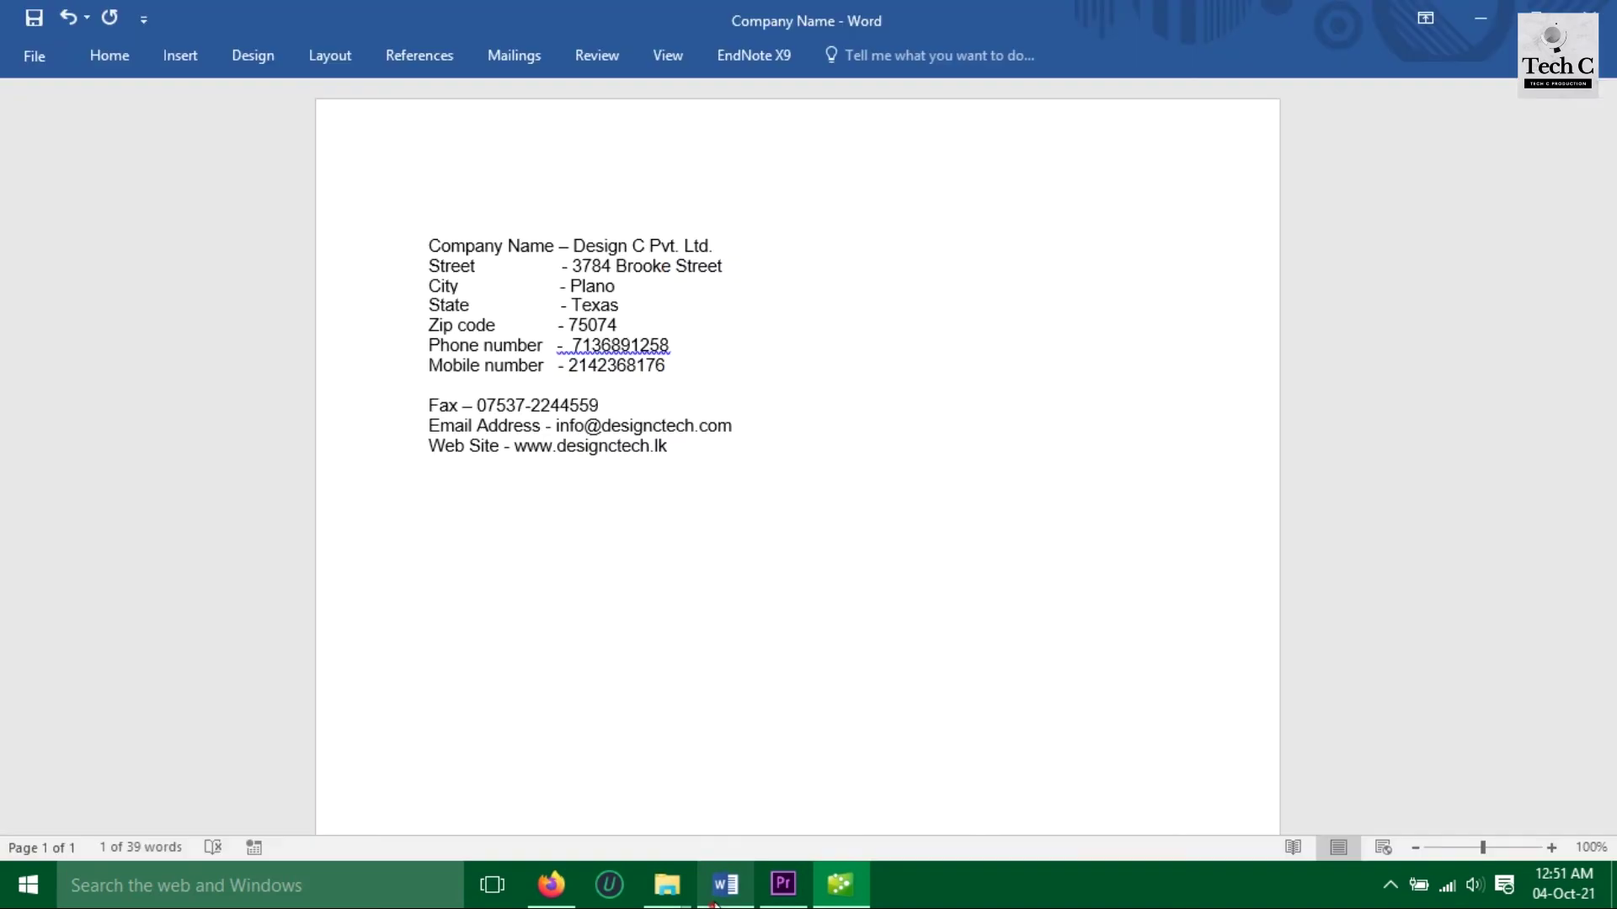
drag(572, 346, 684, 347)
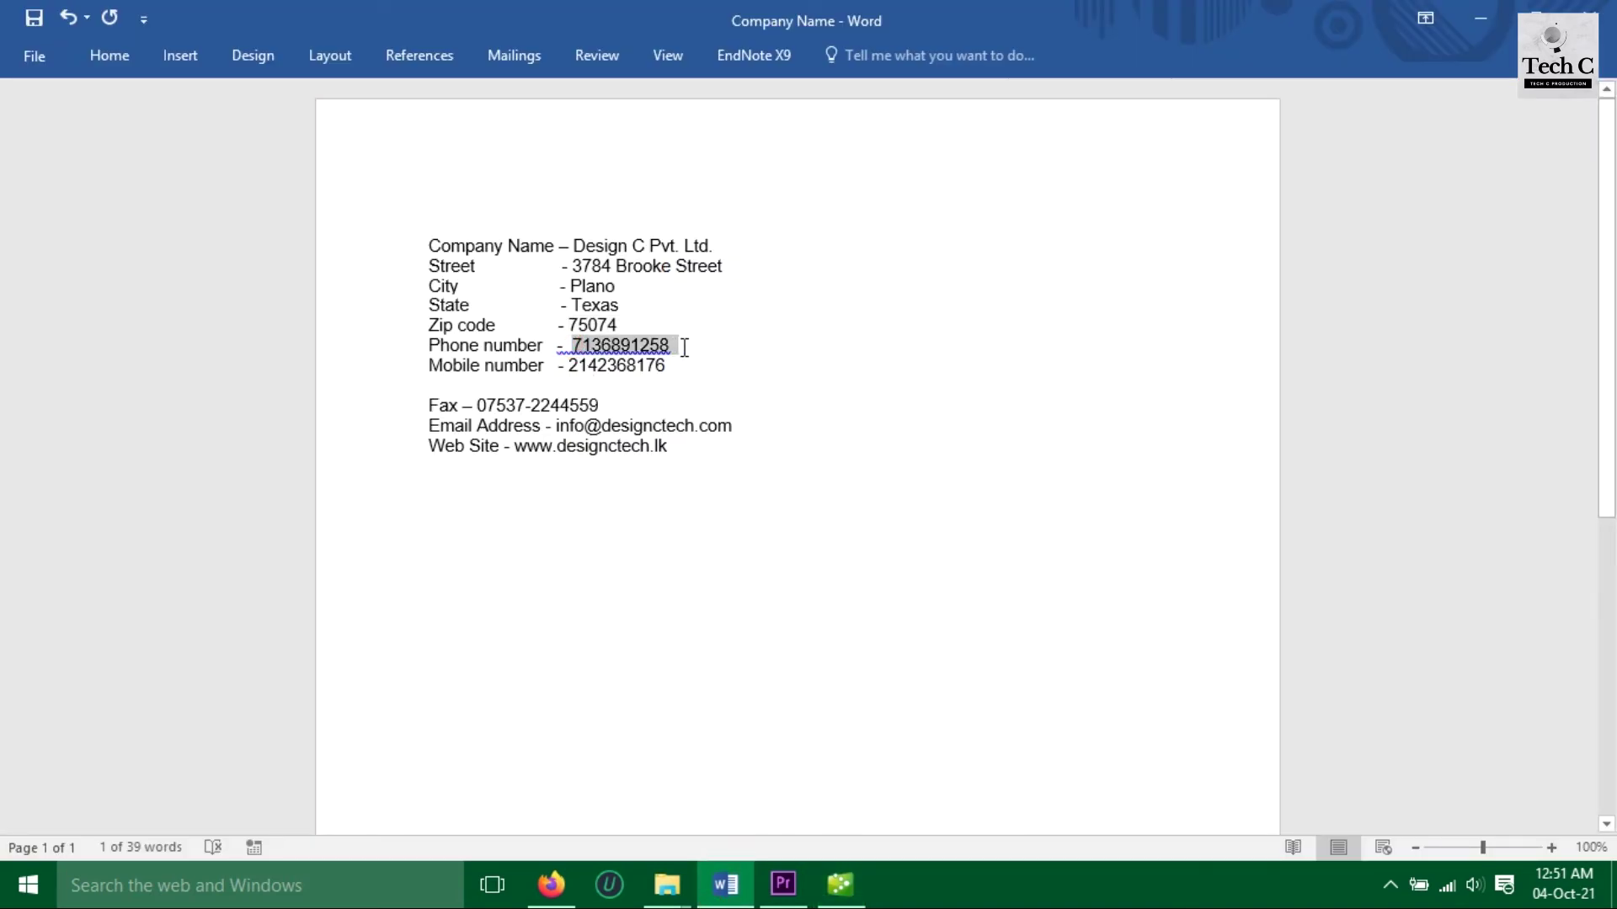
key(ctrl+c)
key(alt+Tab)
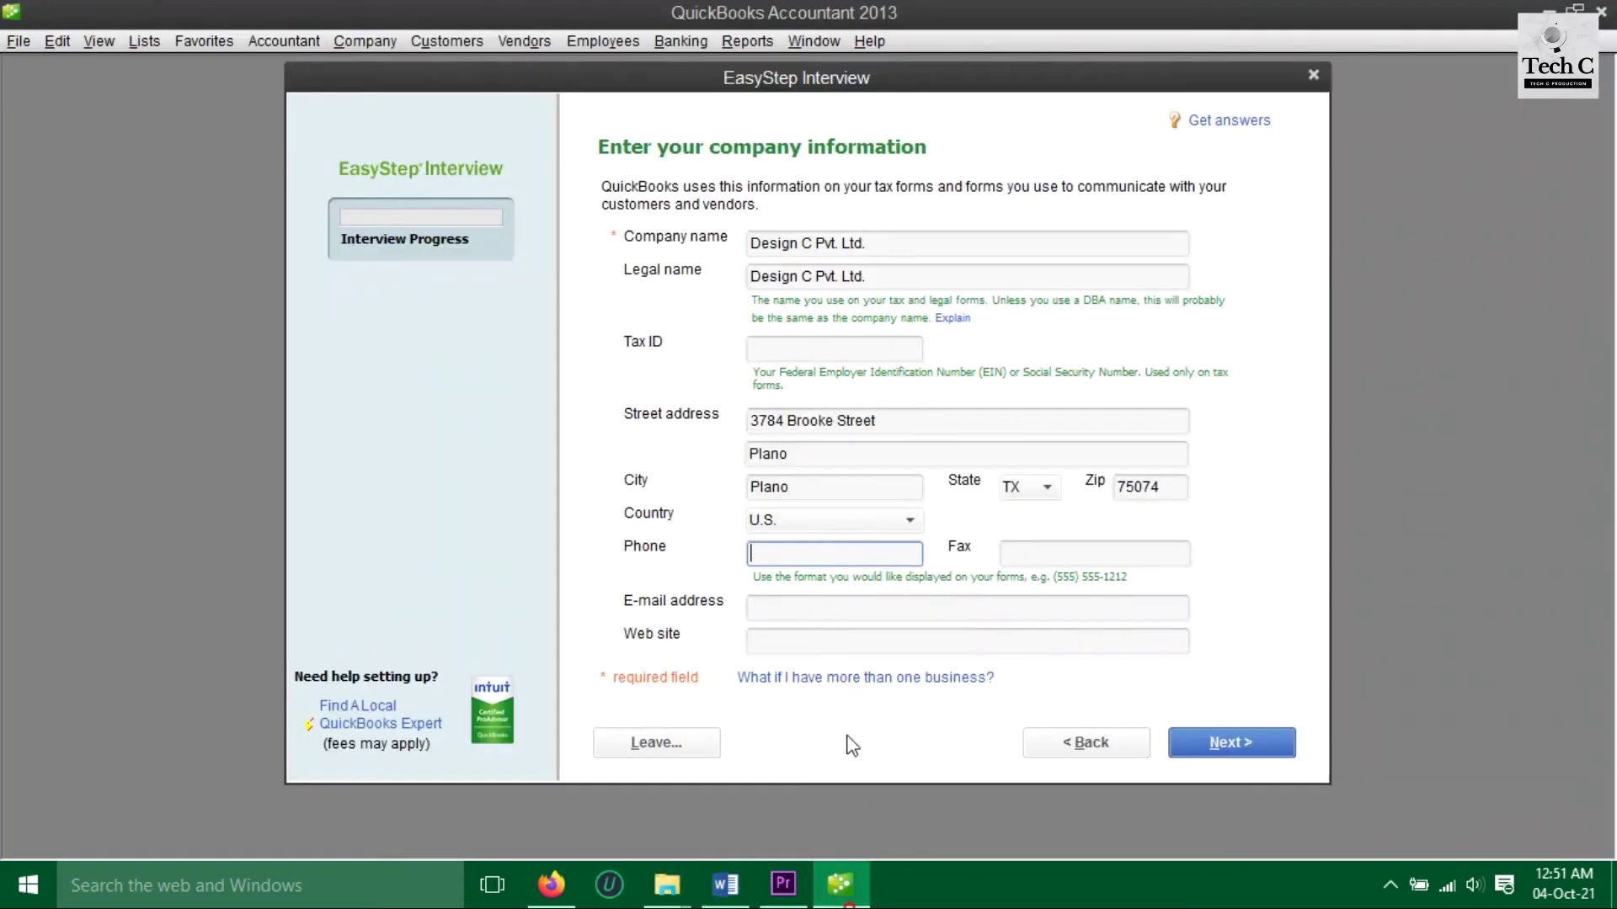
key(ctrl+v)
- Copy the company's fax number from the Word document into the Fax field in QuickBooks
mouse_move(725, 884)
click(757, 734)
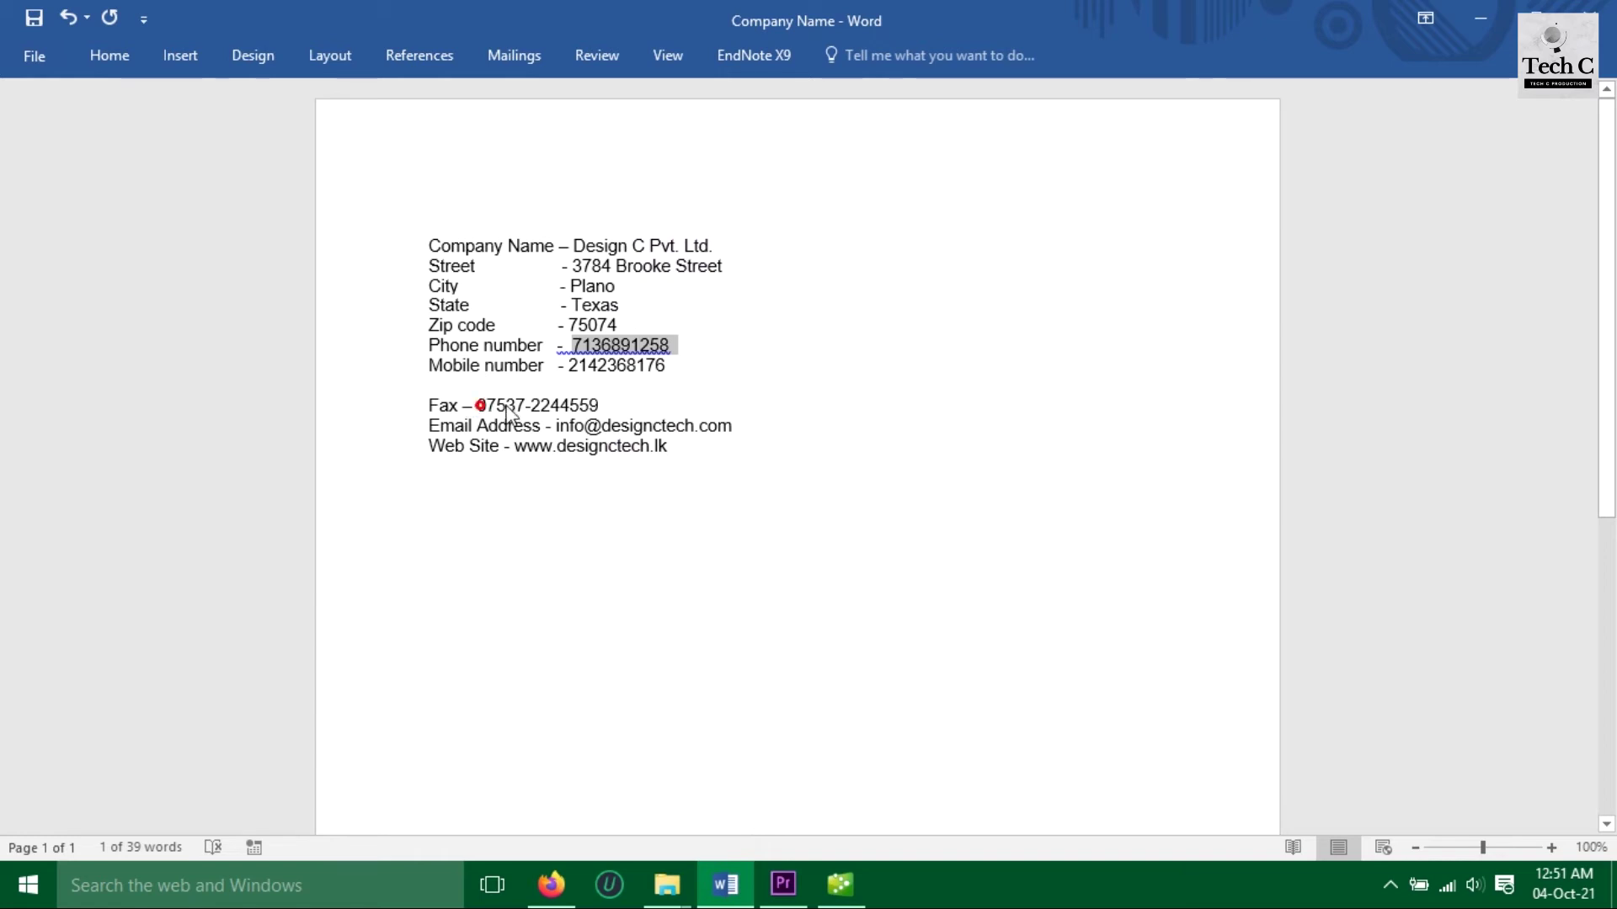
drag(477, 405, 594, 406)
mouse_move(840, 884)
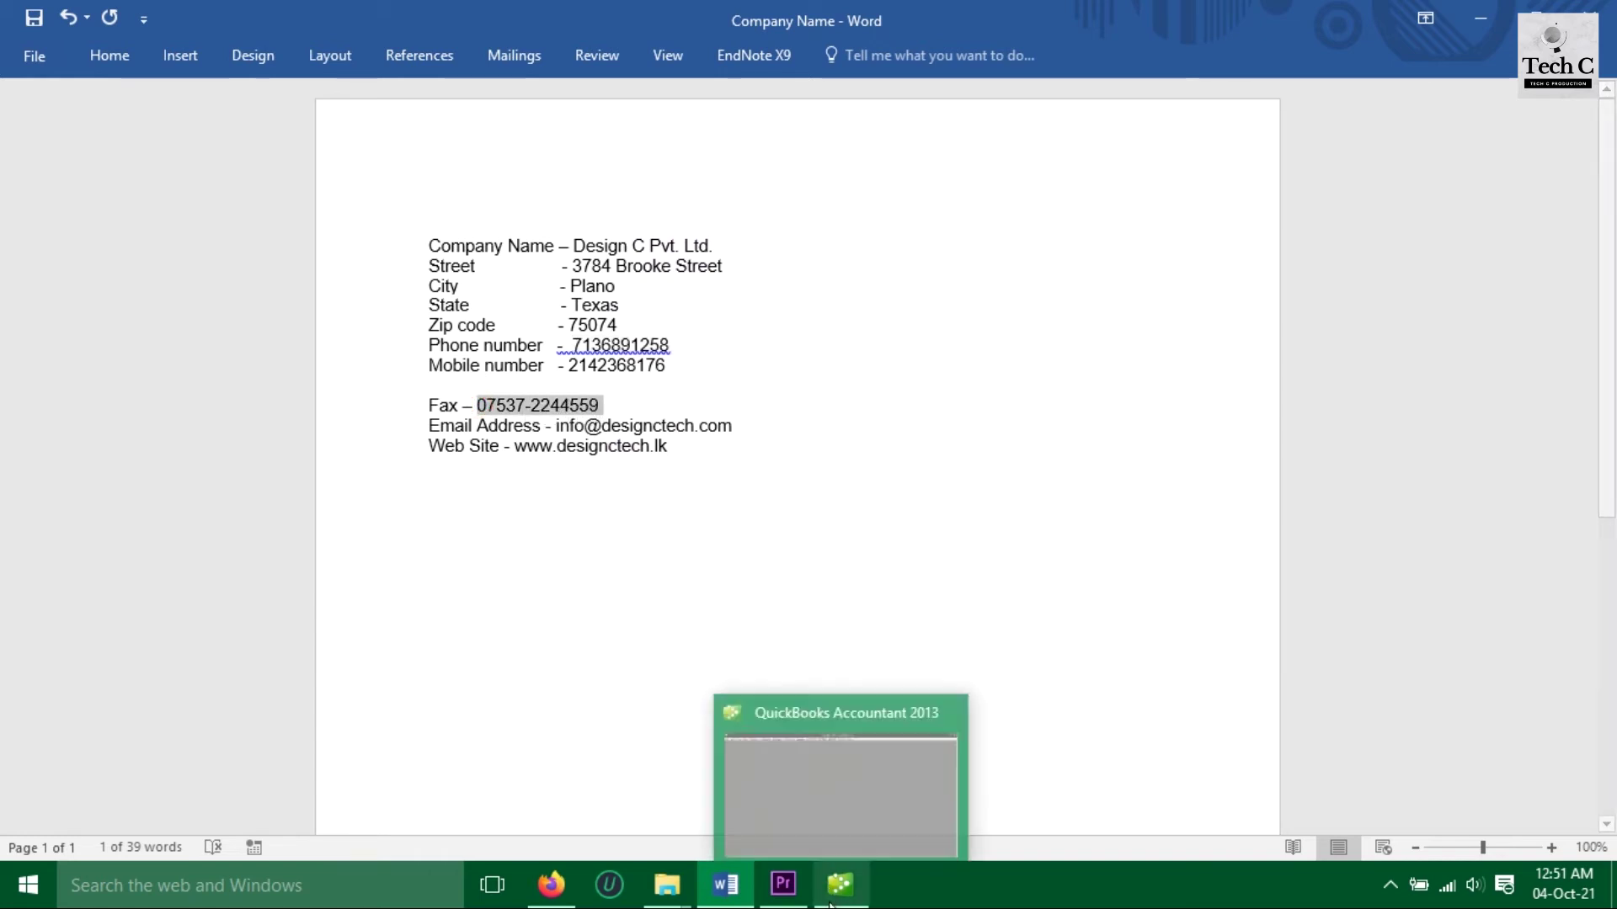
click(838, 758)
click(1033, 559)
key(ctrl+v)
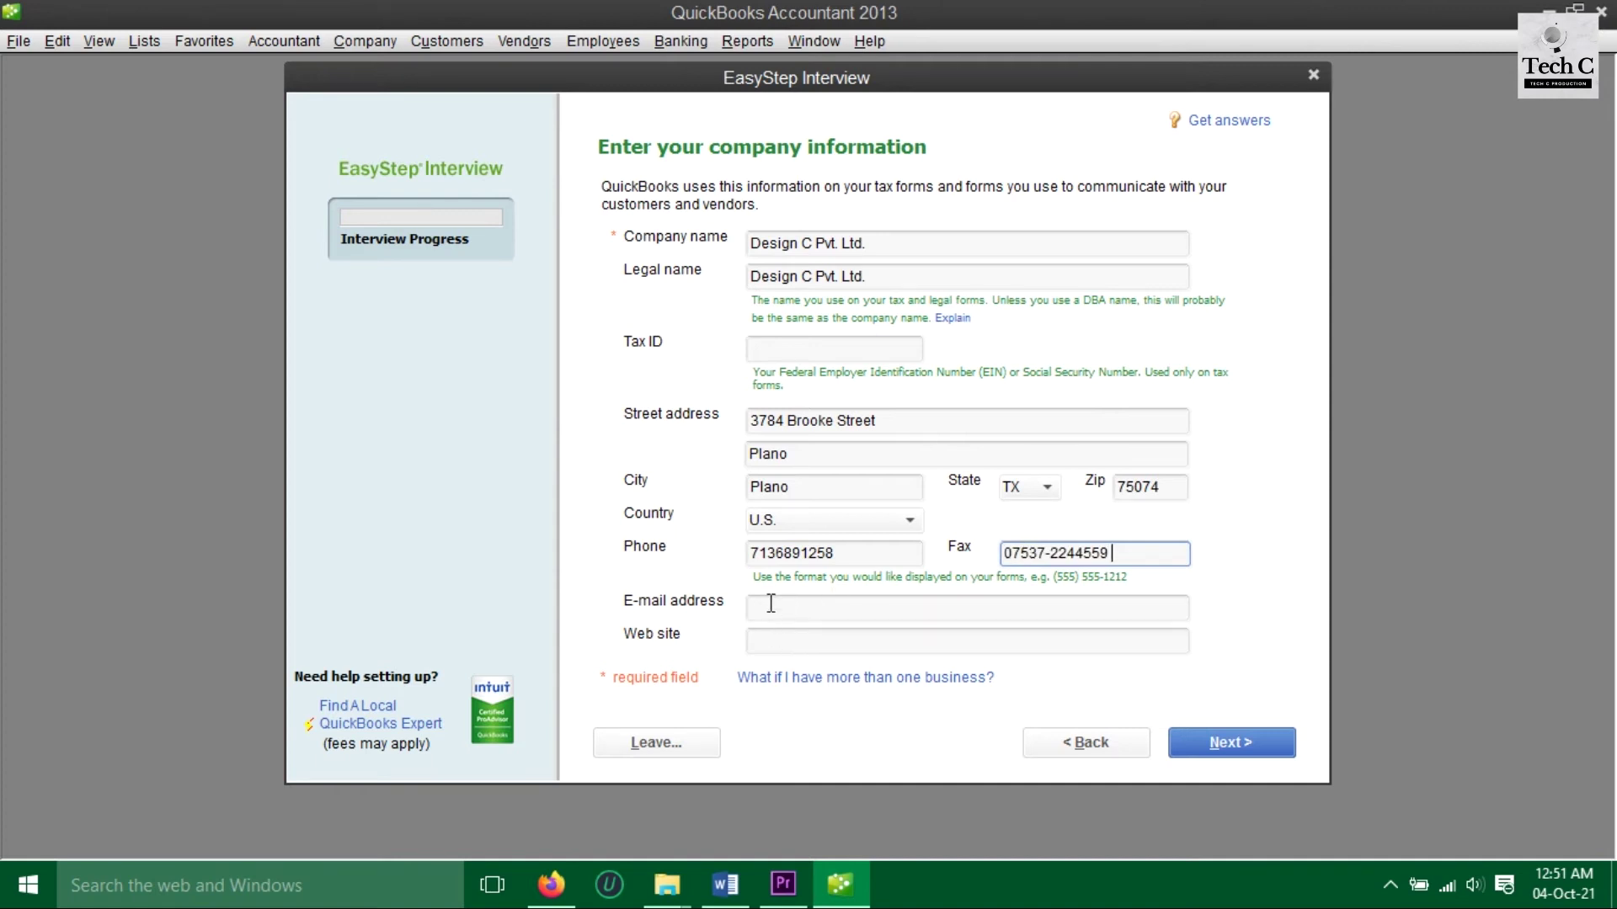
- Copy the company's email address from the Word document into the E-mail address field in QuickBooks
click(725, 884)
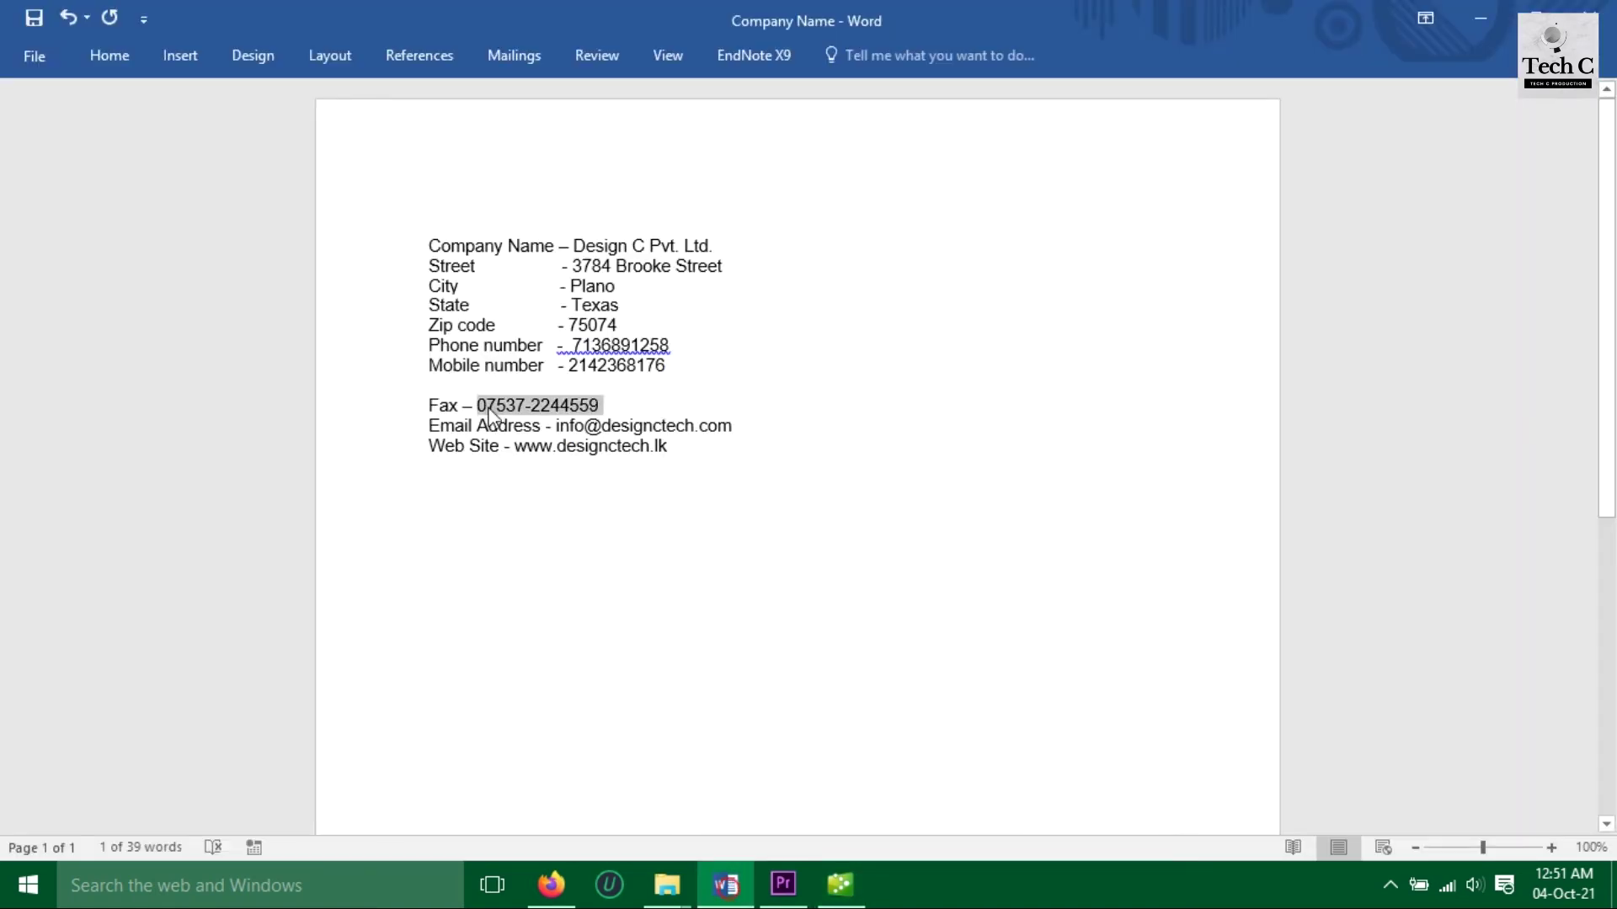
drag(556, 425, 735, 426)
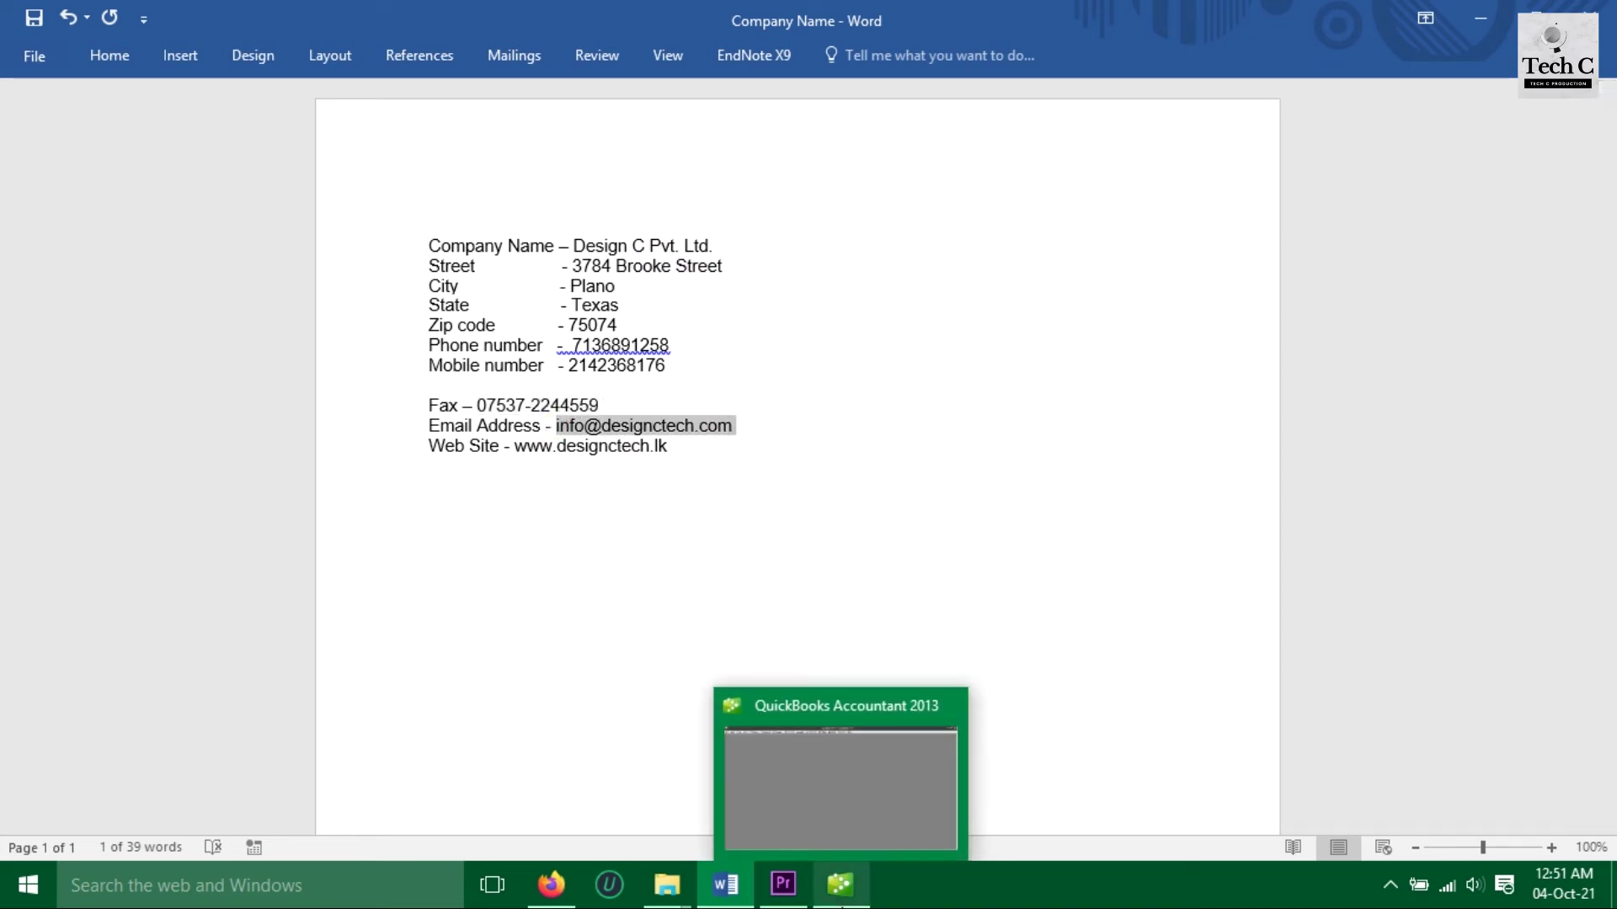
click(839, 885)
click(865, 611)
key(ctrl+v)
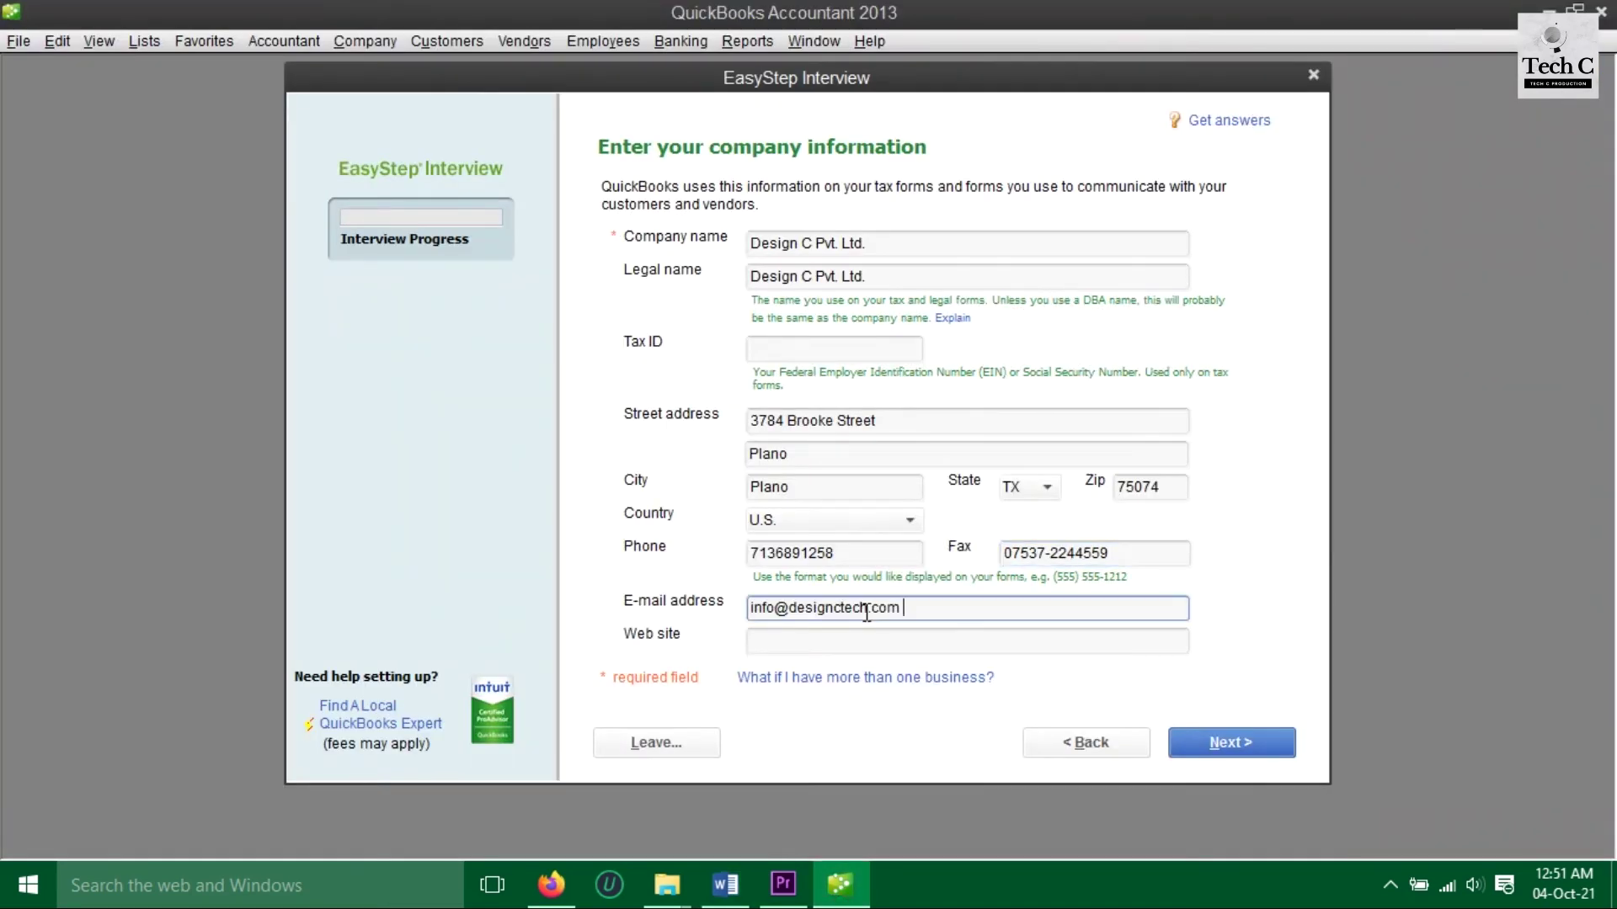
click(725, 885)
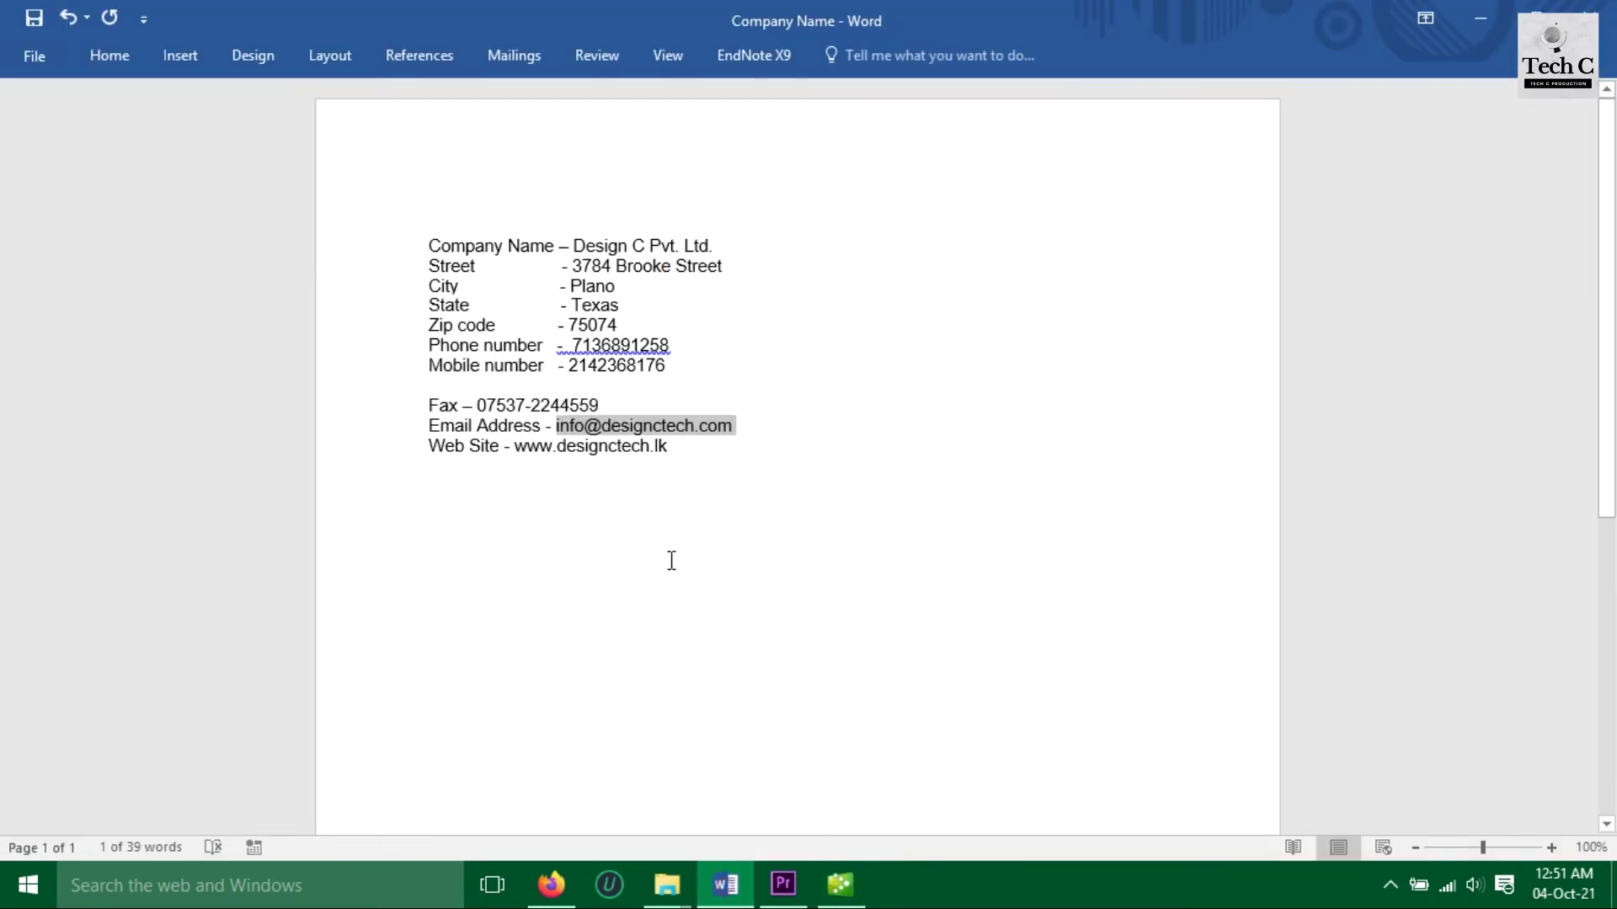
drag(516, 448, 671, 459)
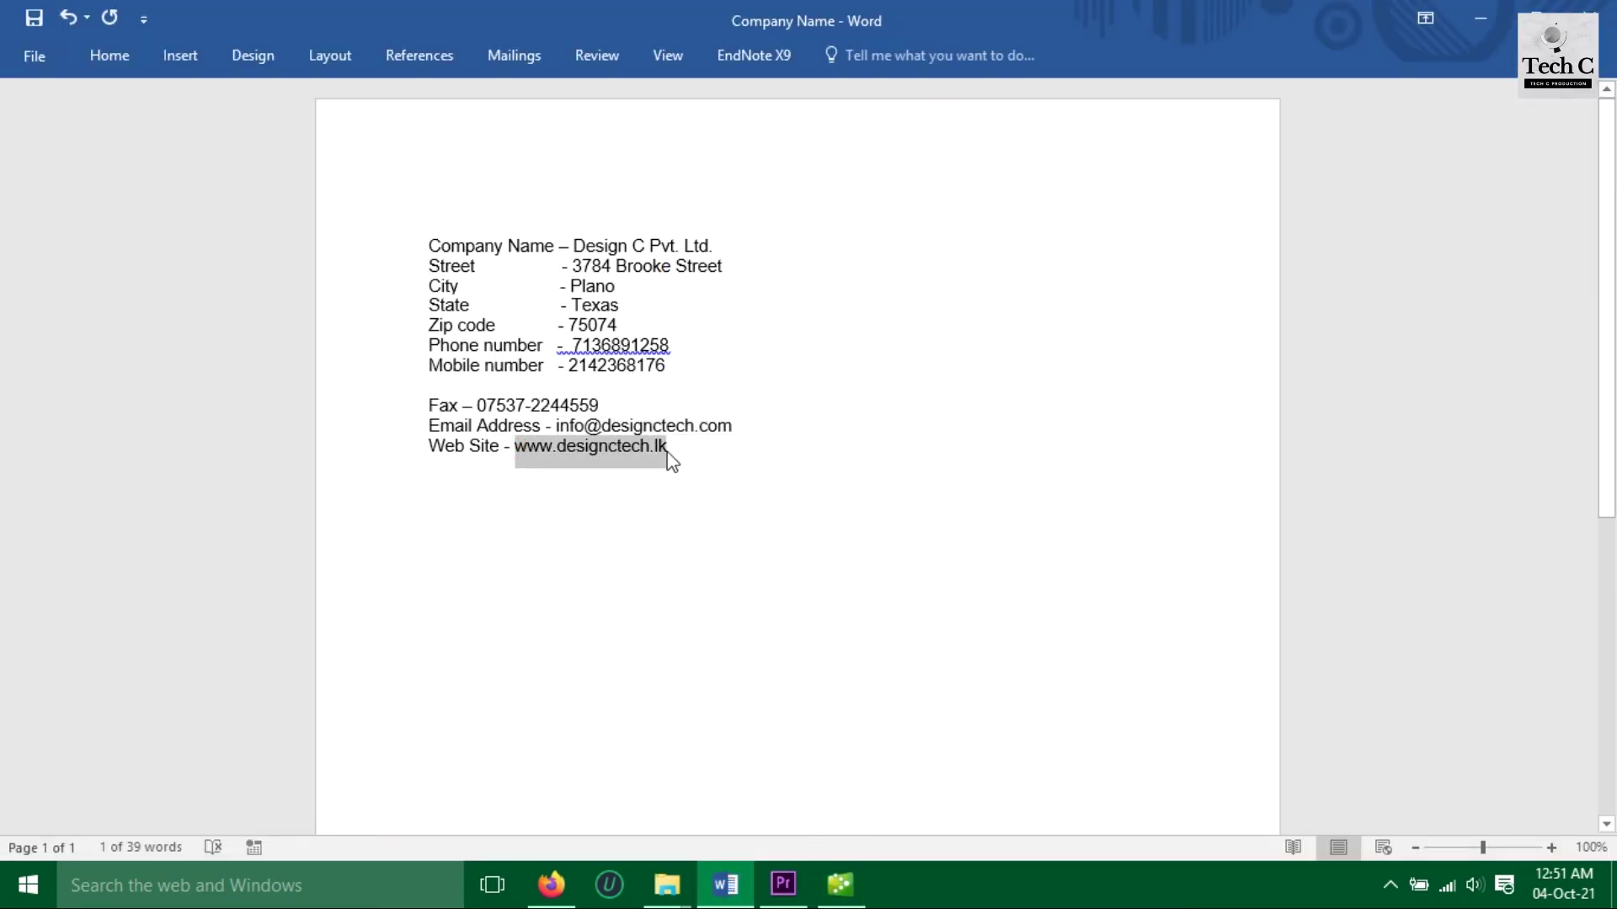
click(822, 869)
click(847, 645)
key(ctrl+v)
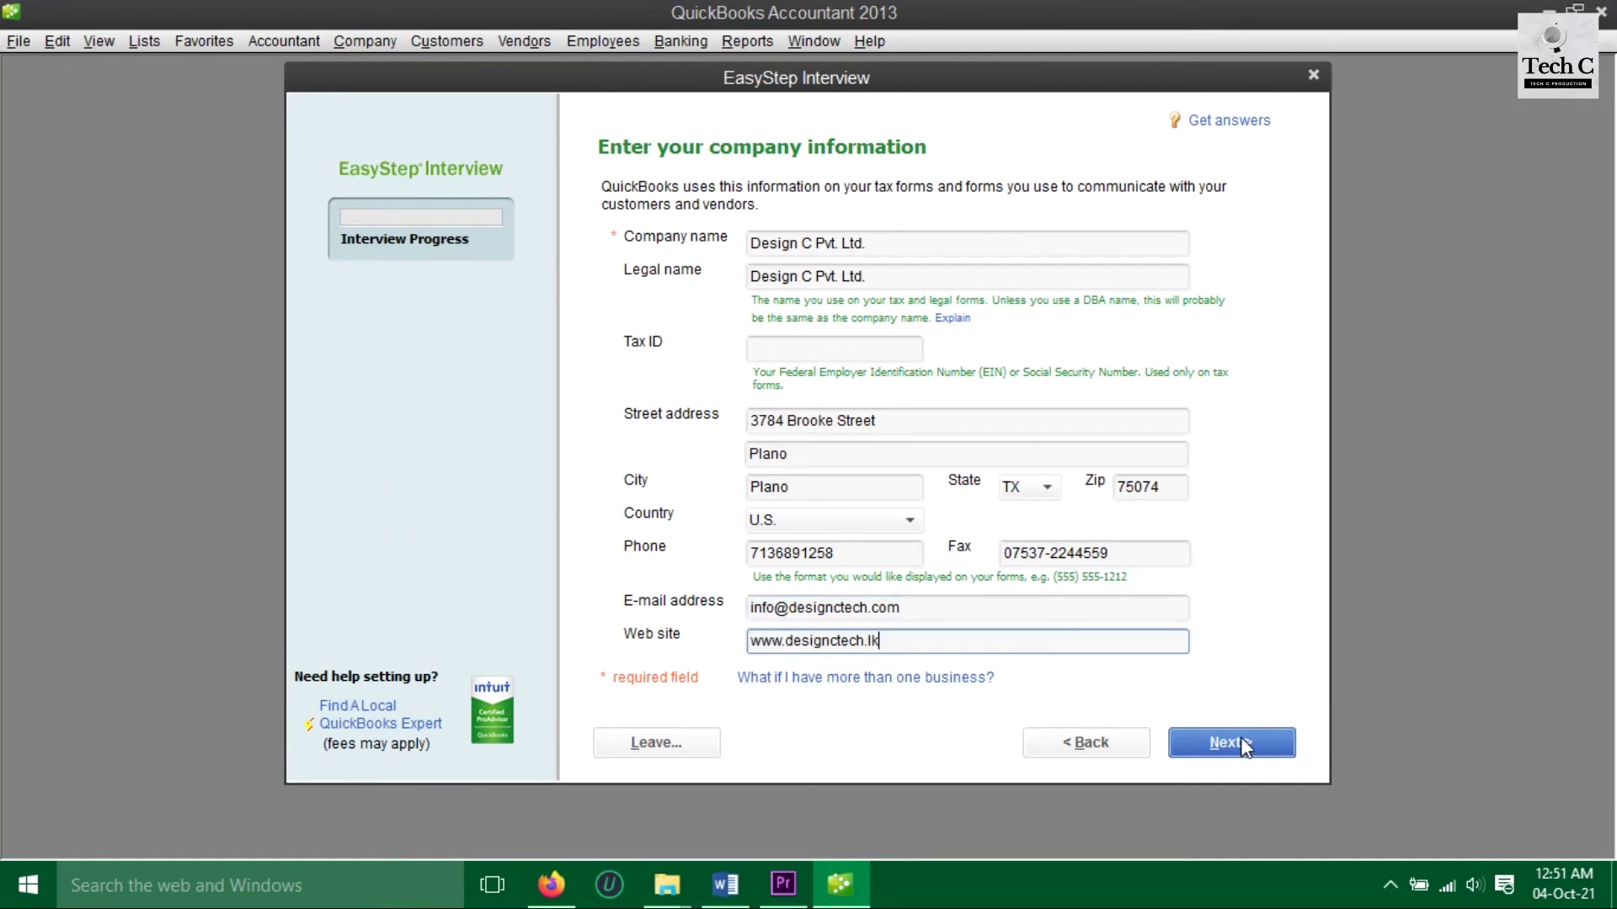
click(1212, 737)
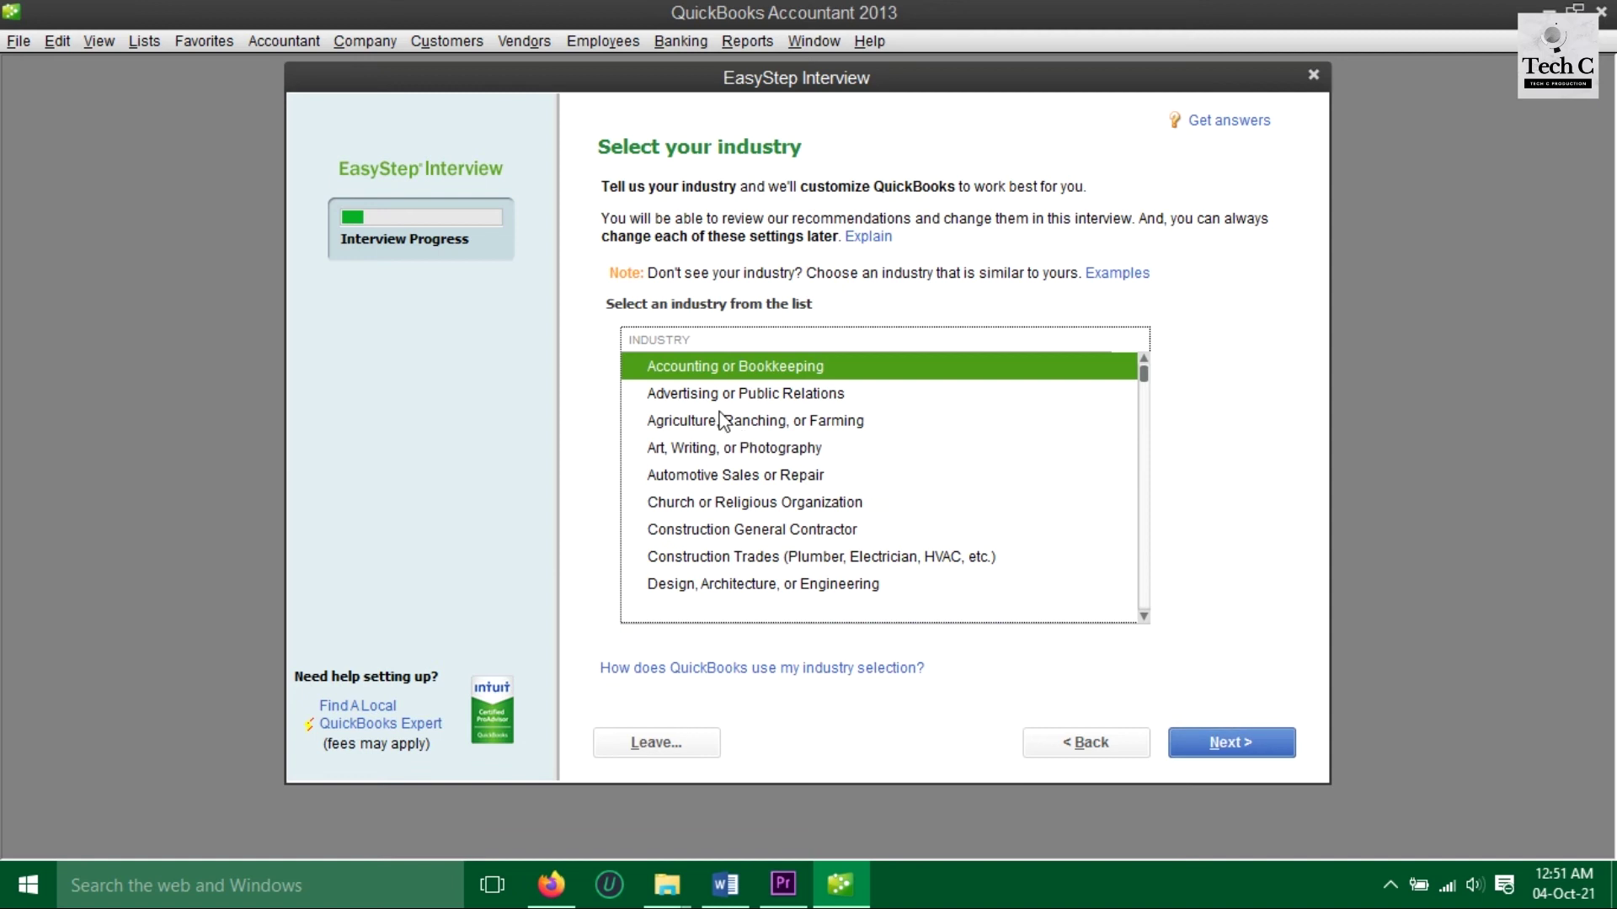
- Choose General Product-based Business as the industry and Non-Profit as the way the company is organized
drag(1143, 376, 1143, 598)
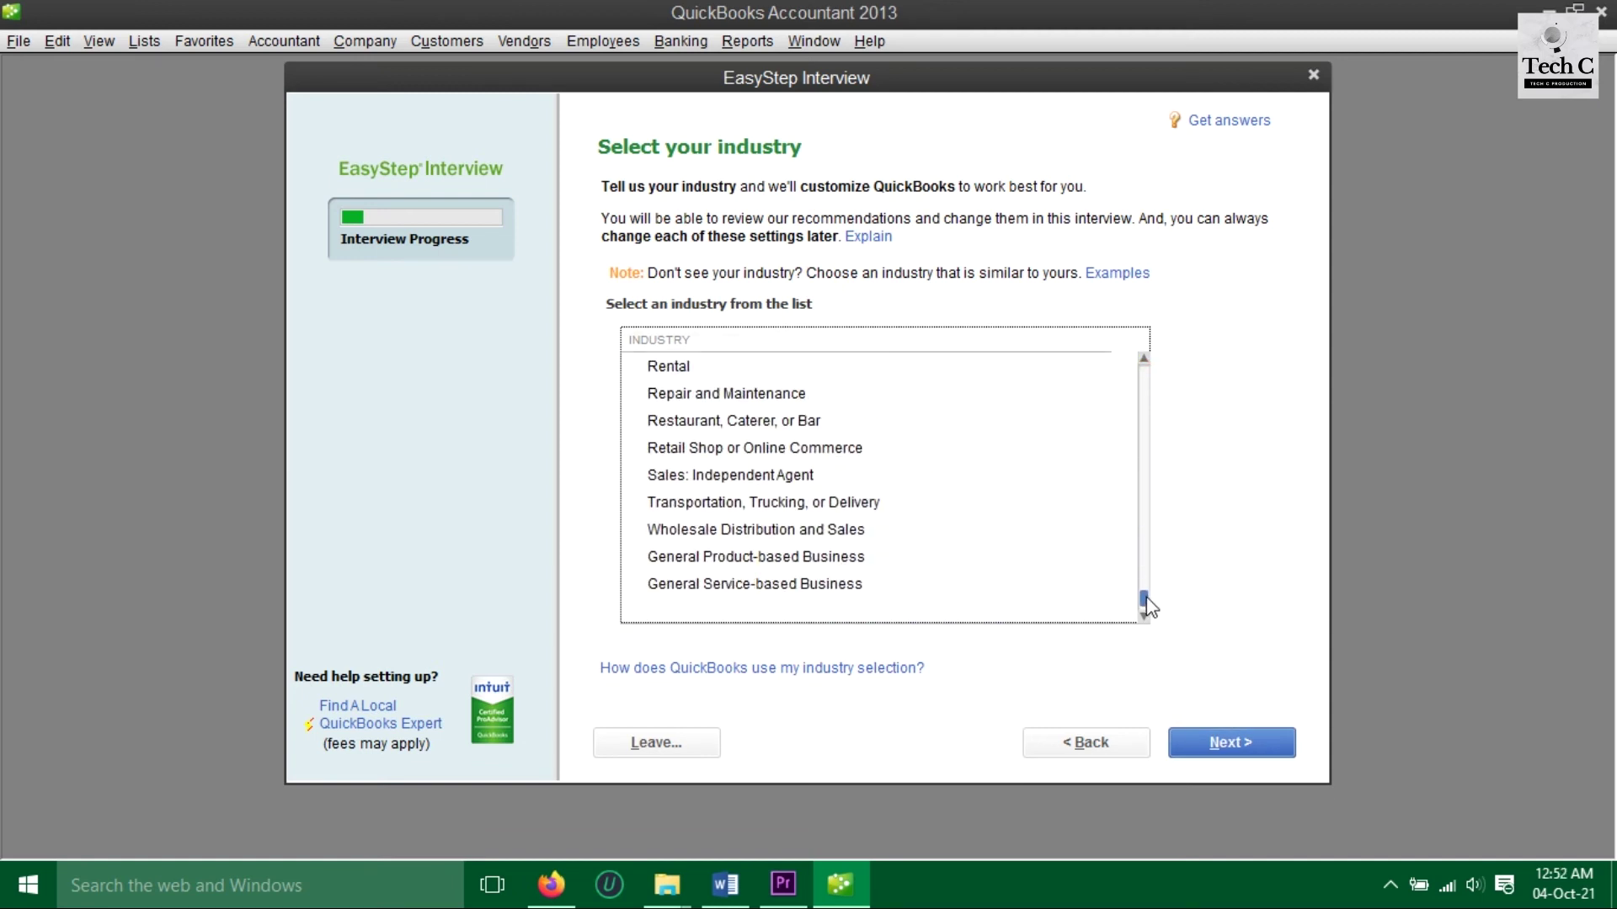
click(731, 563)
click(1263, 746)
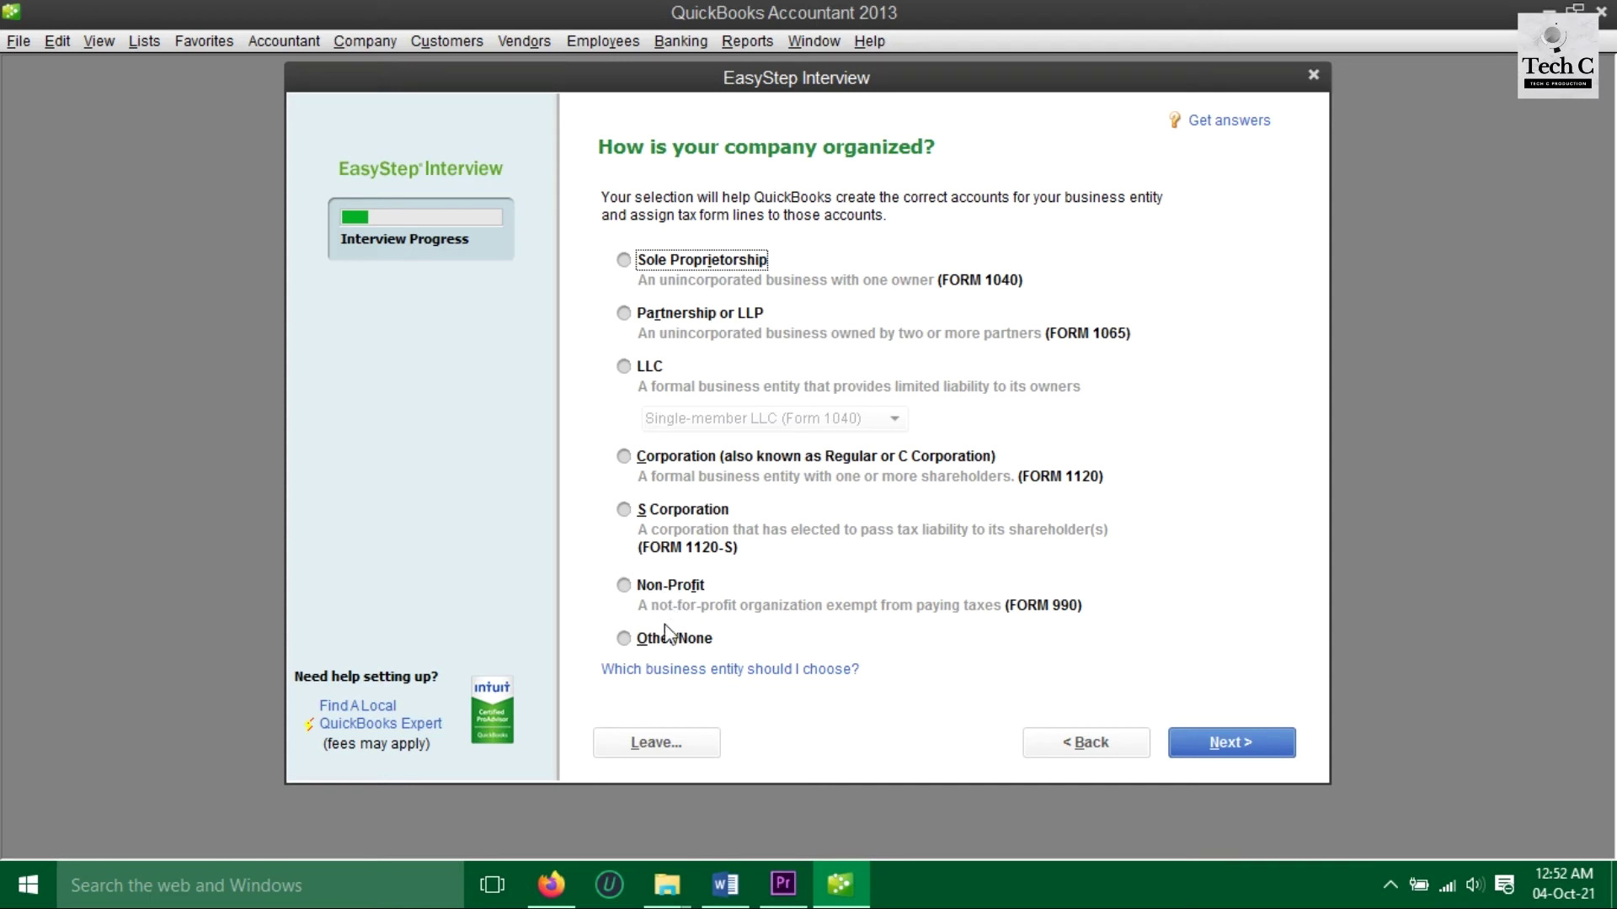
click(624, 585)
click(1263, 736)
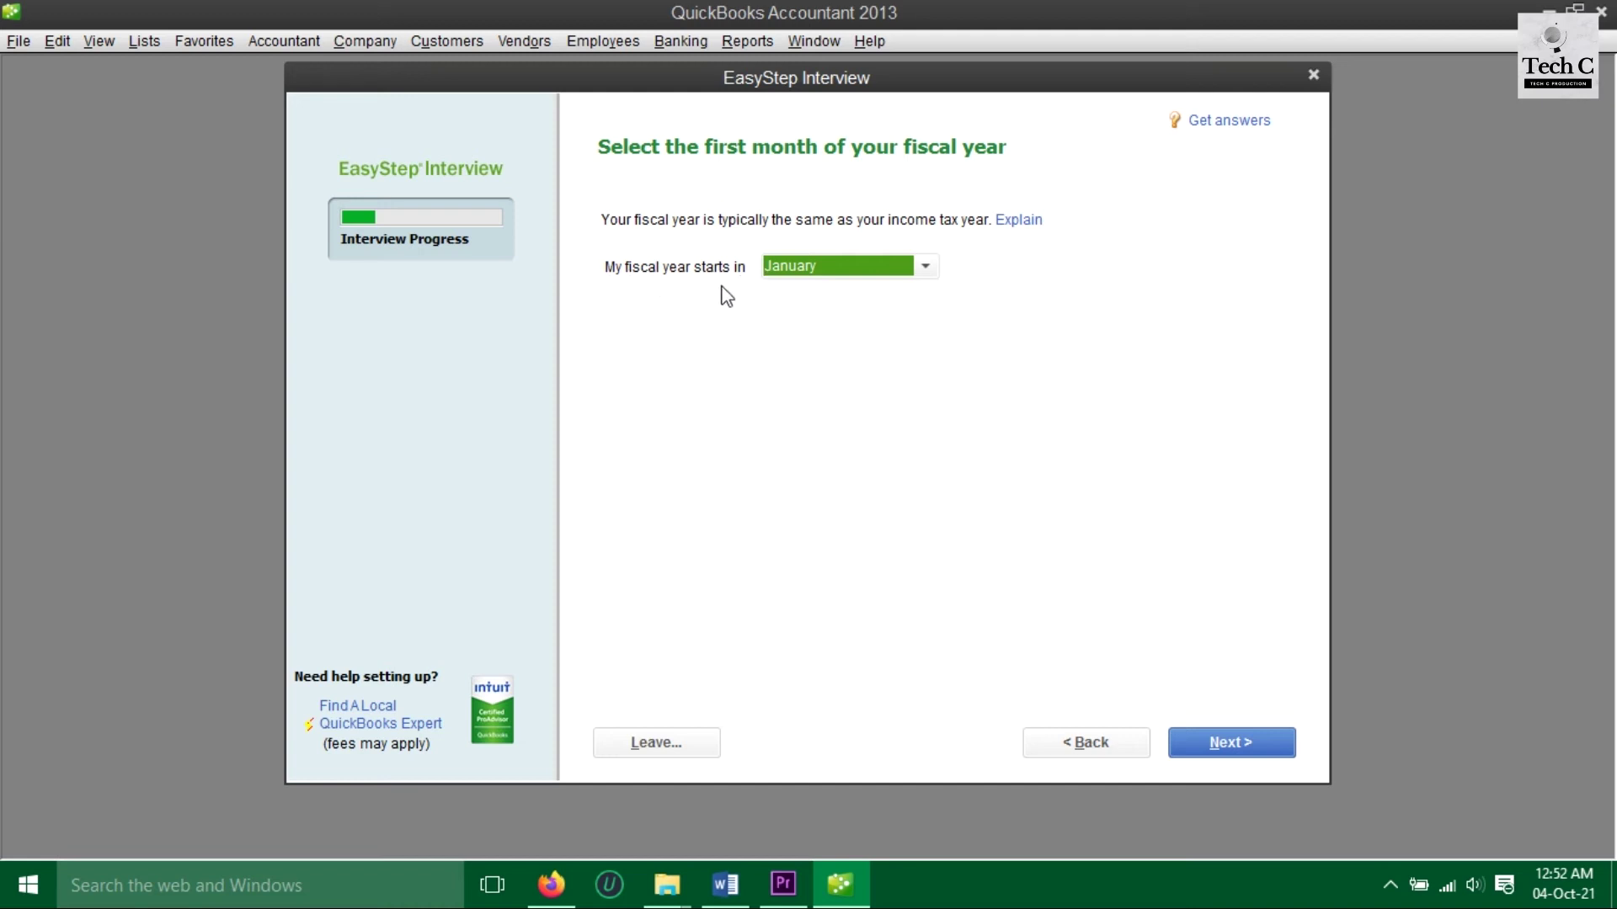
- Set the fiscal year to start in April and skip the optional administrator password
click(926, 272)
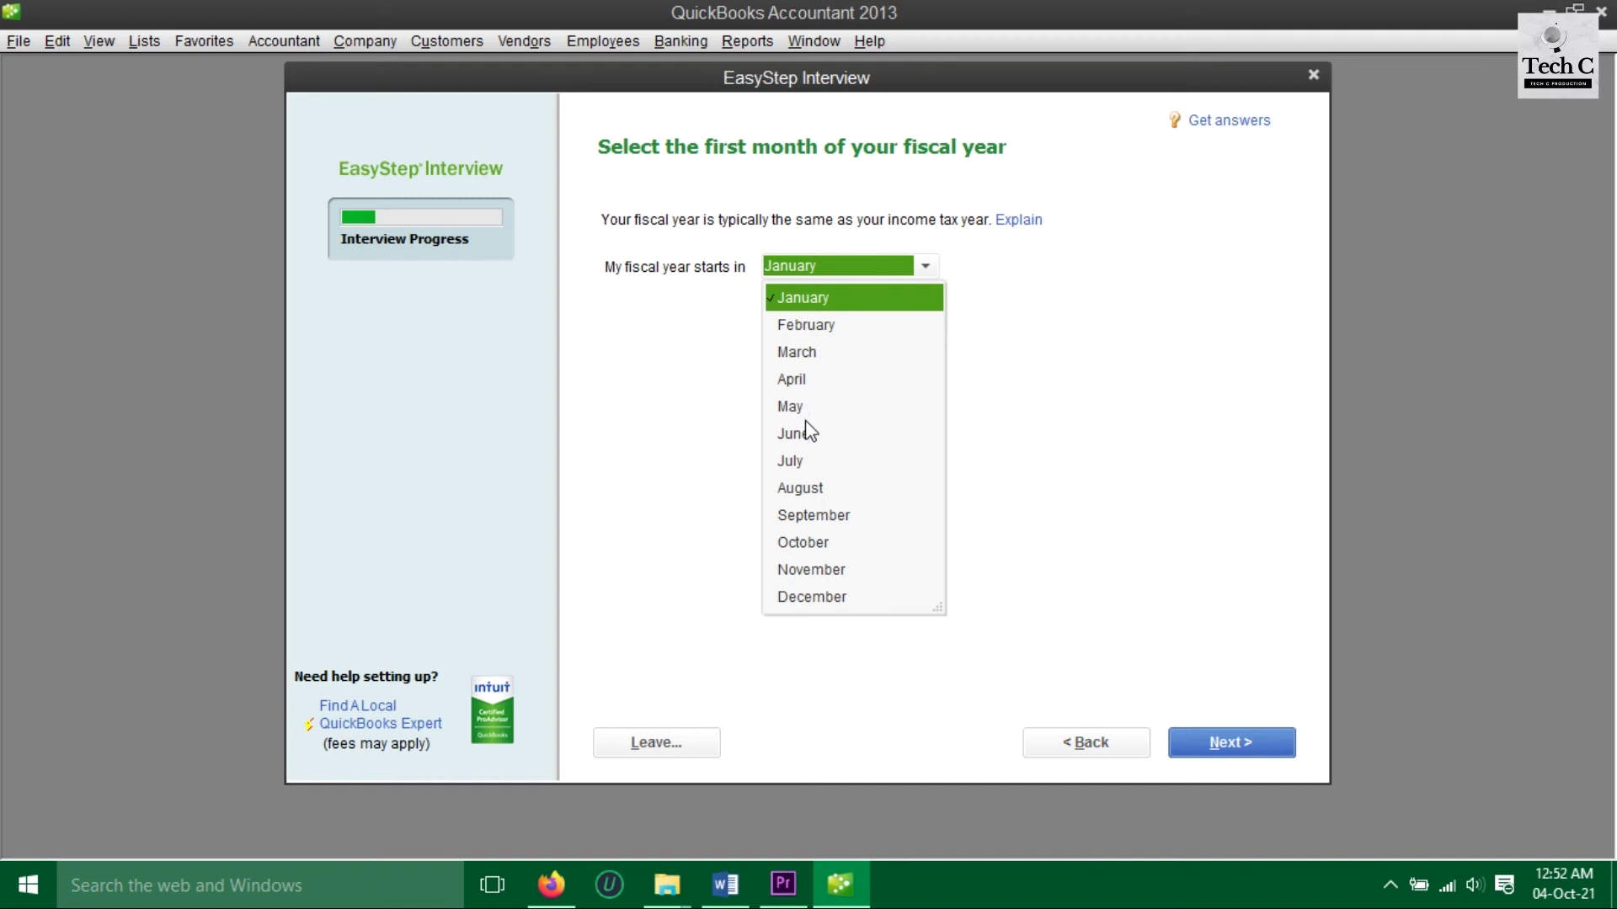
click(800, 383)
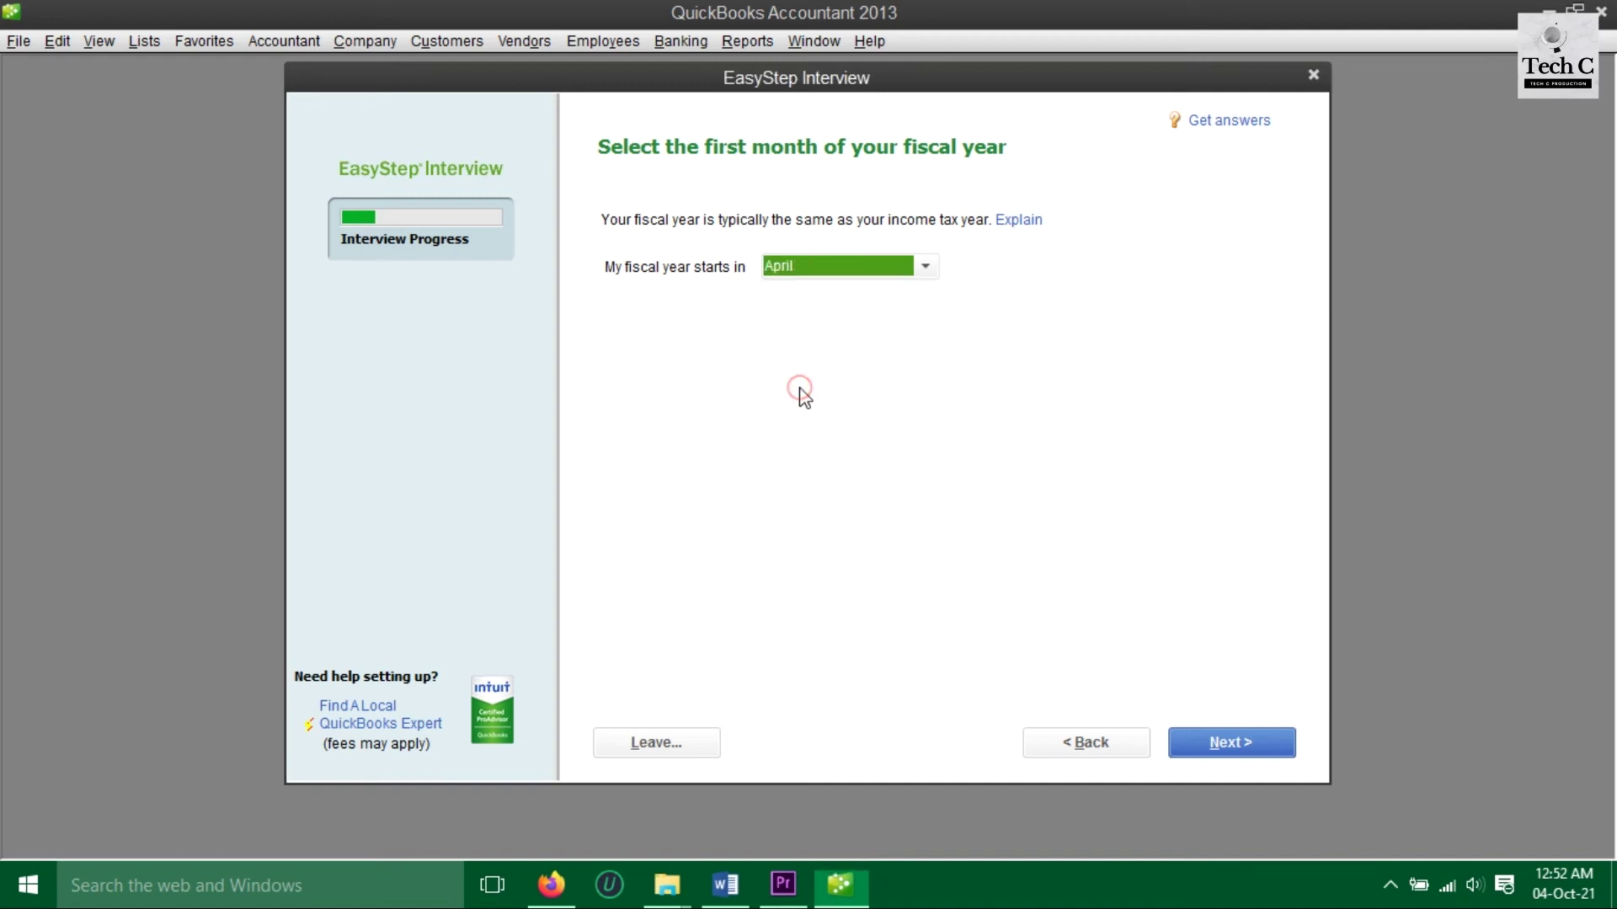
click(1223, 752)
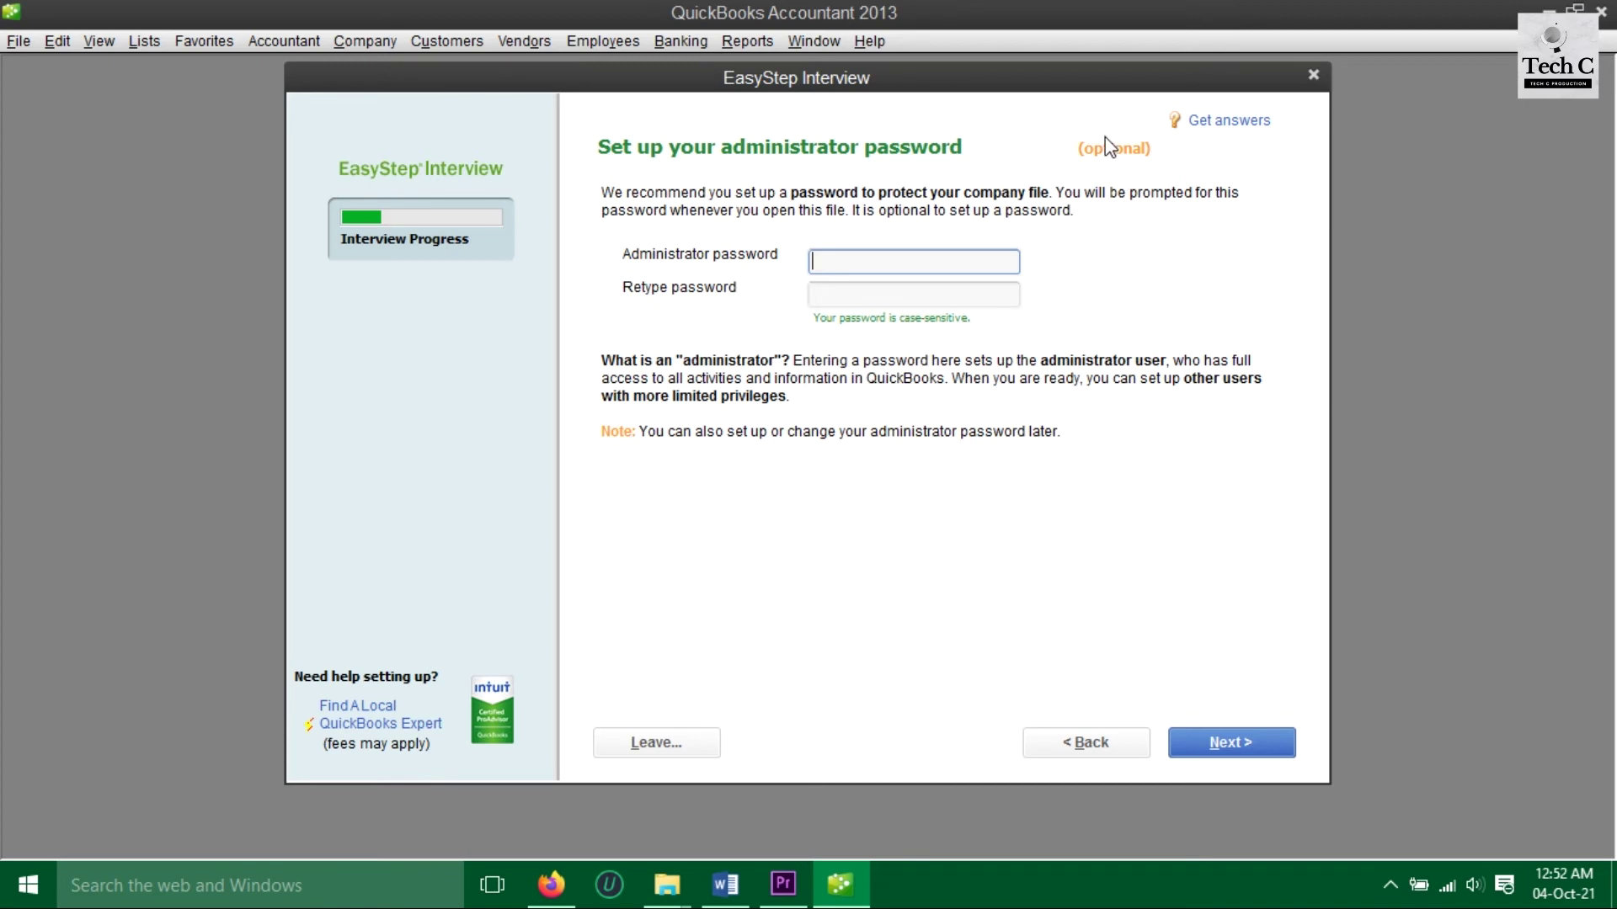
click(1226, 742)
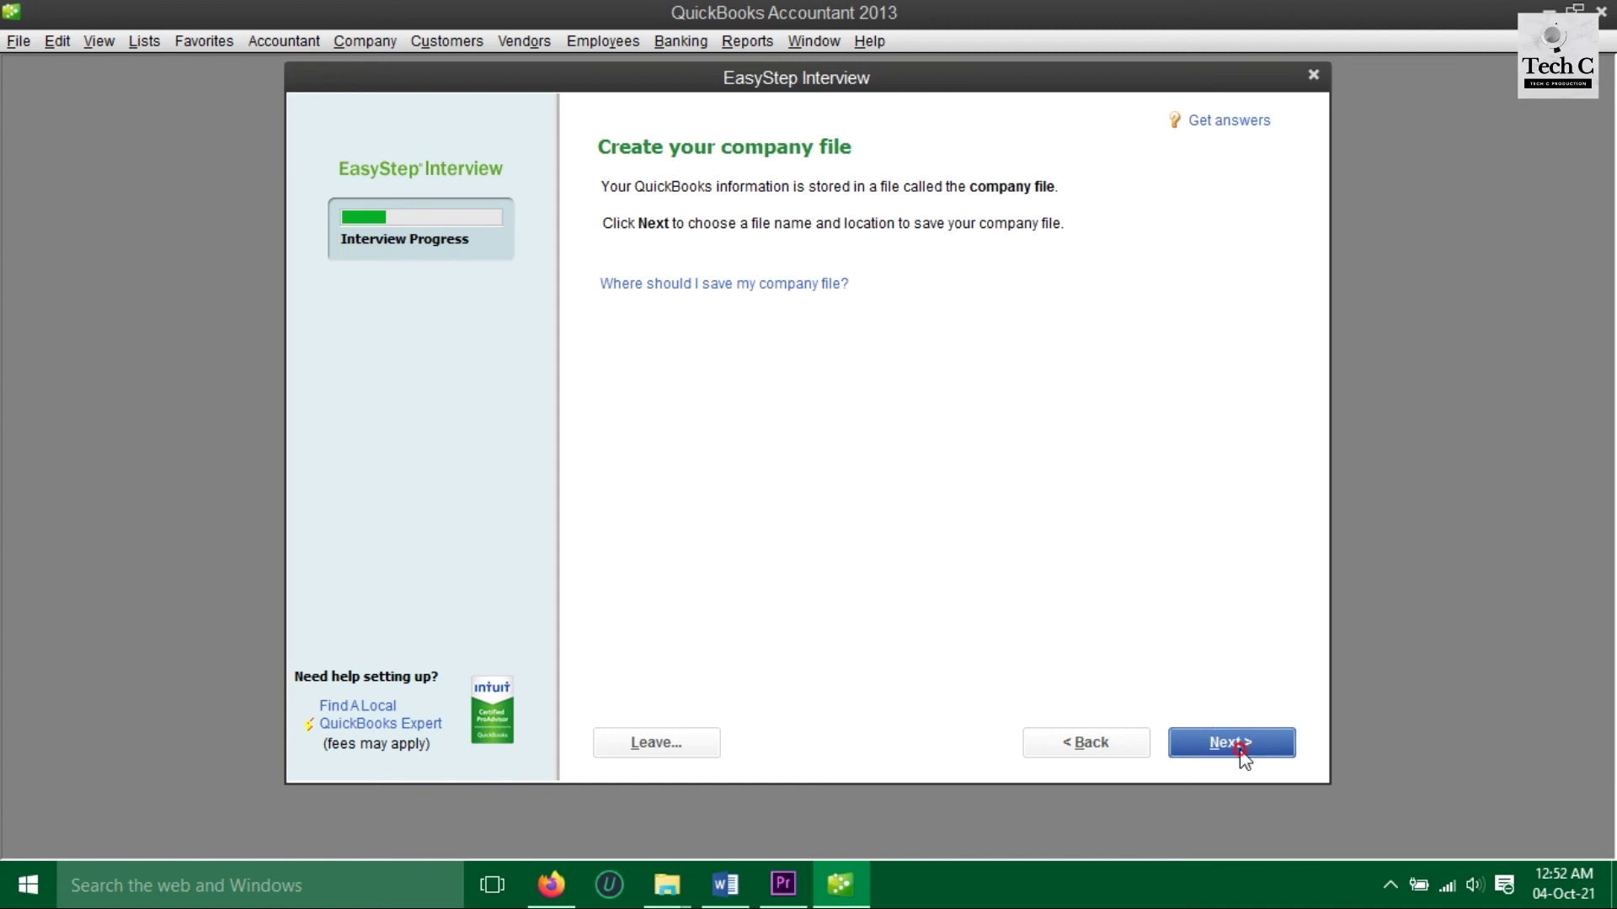
- Save the company file as Design C Pvt. Ltd. in the YT Quick folder on the Desktop
click(1214, 732)
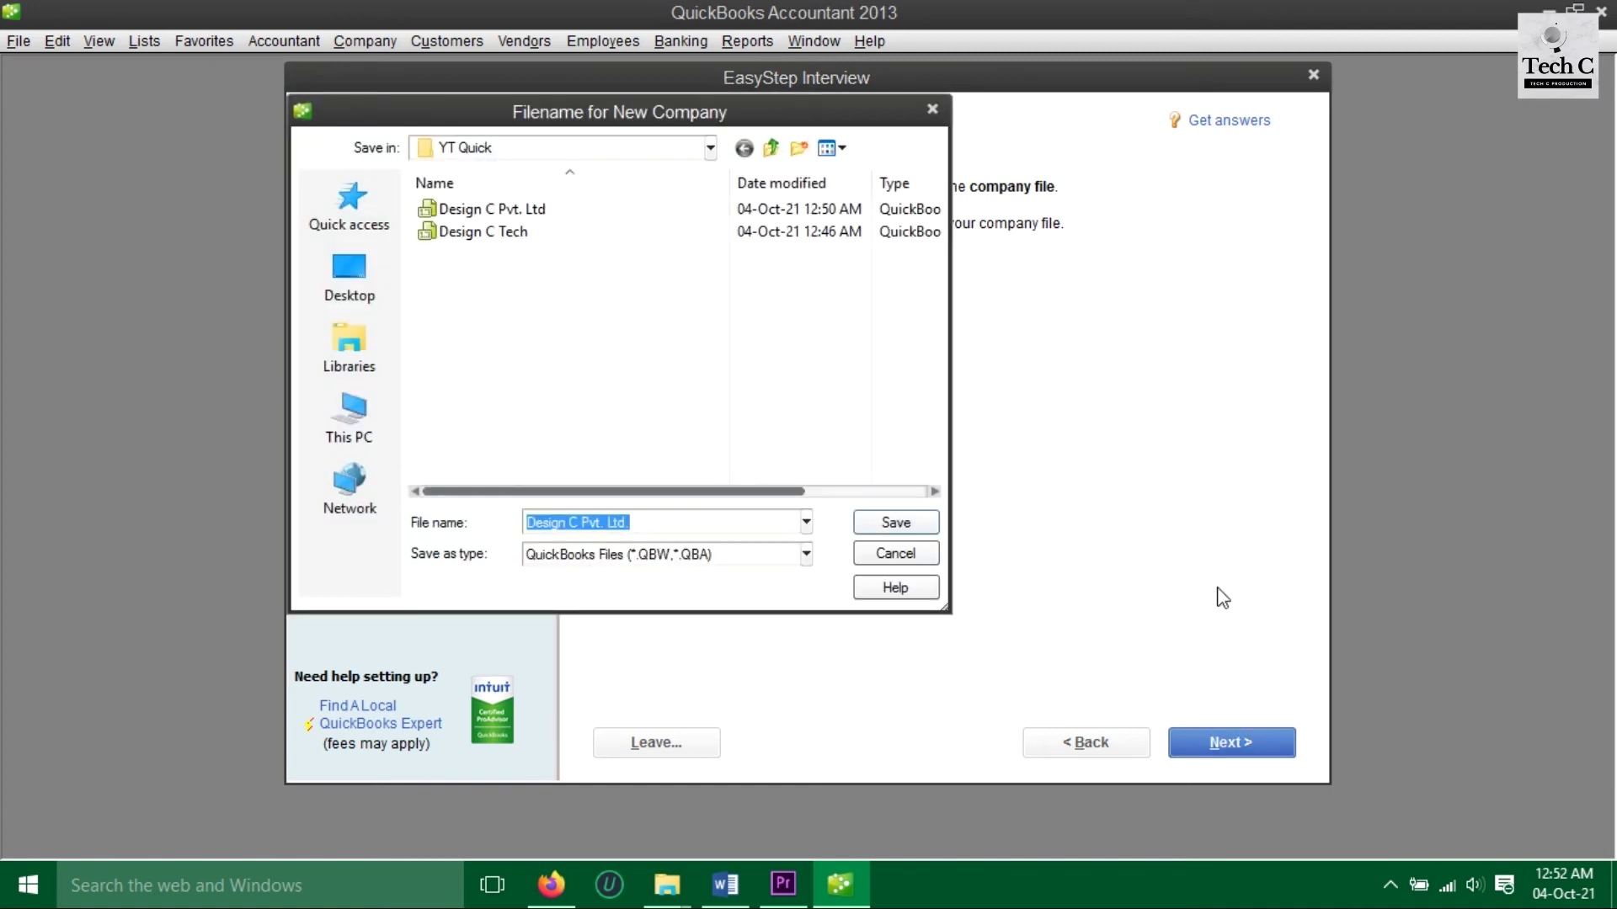
click(354, 282)
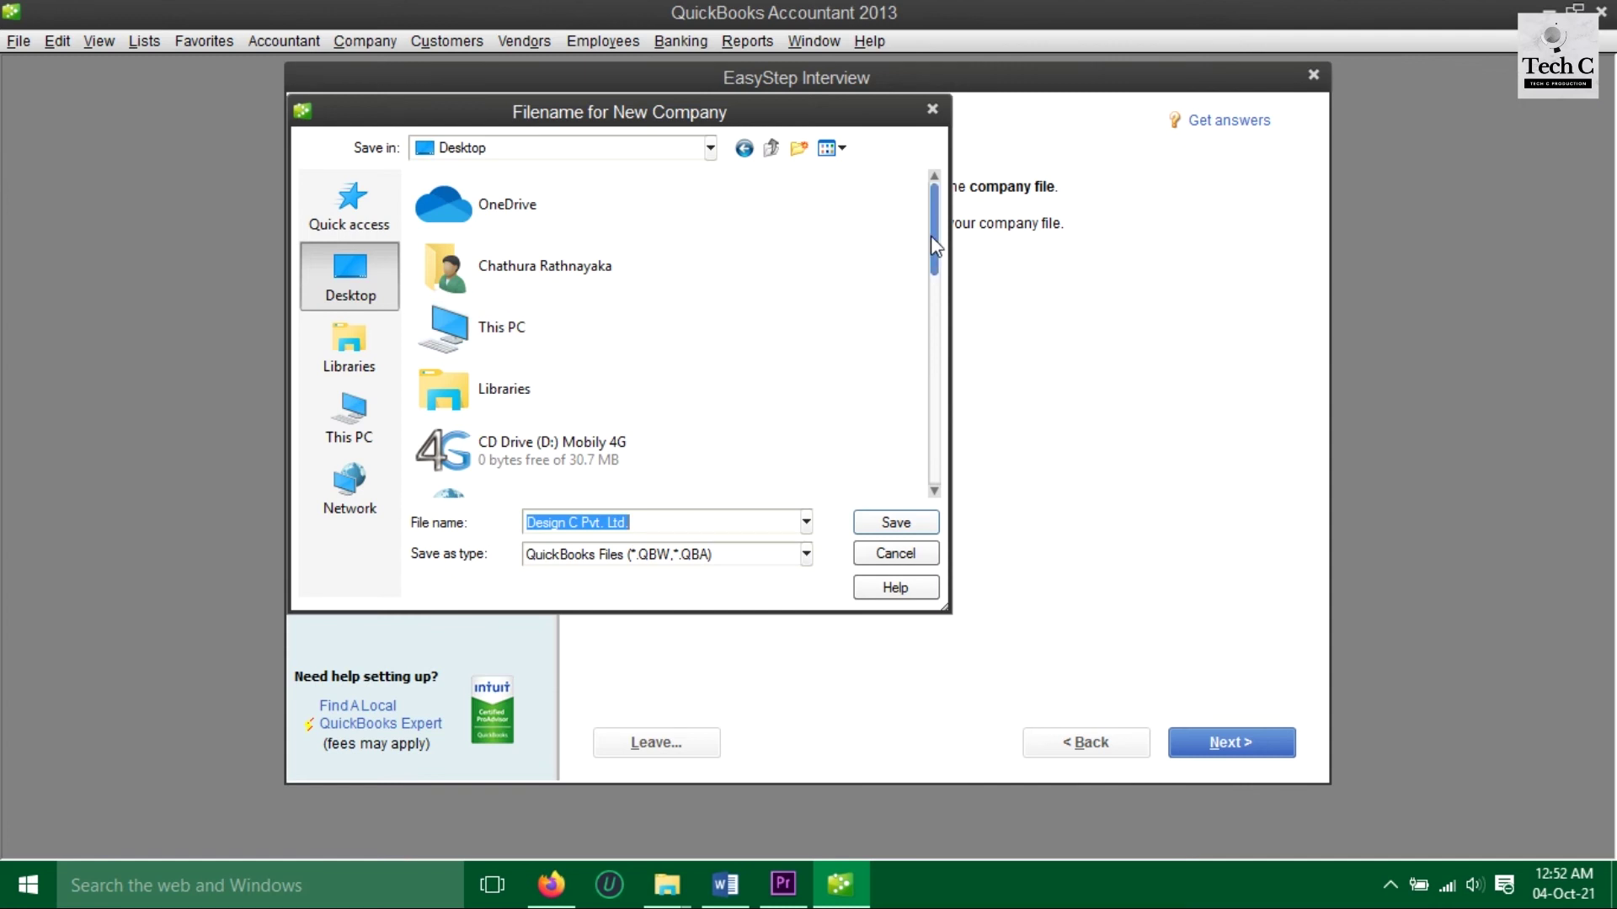
drag(934, 248, 923, 445)
double_click(535, 407)
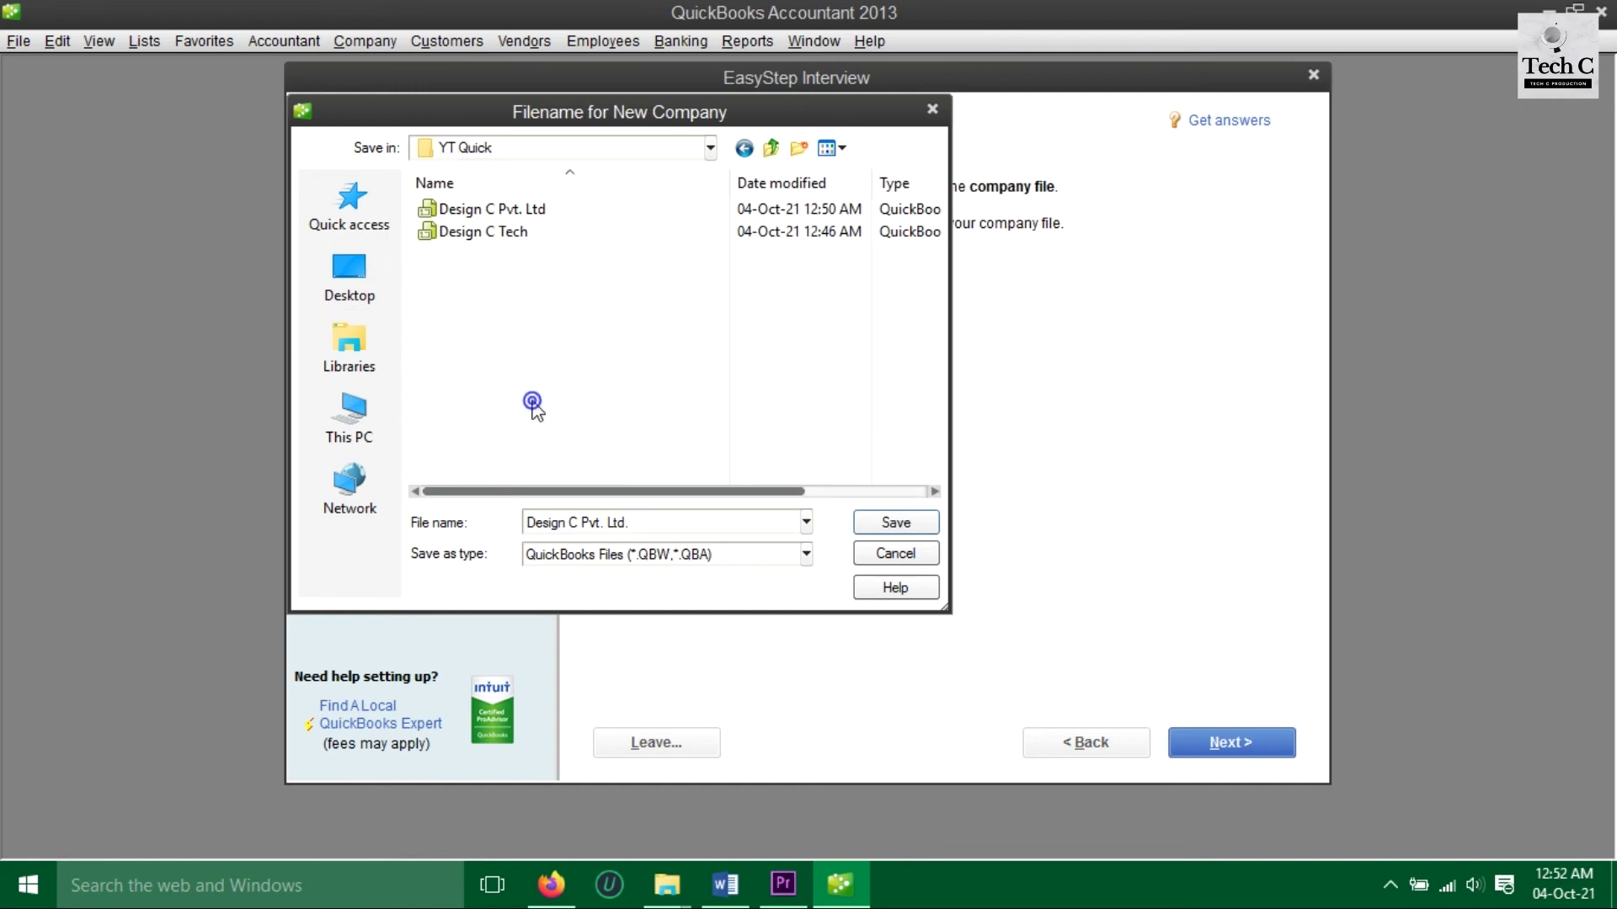
click(897, 523)
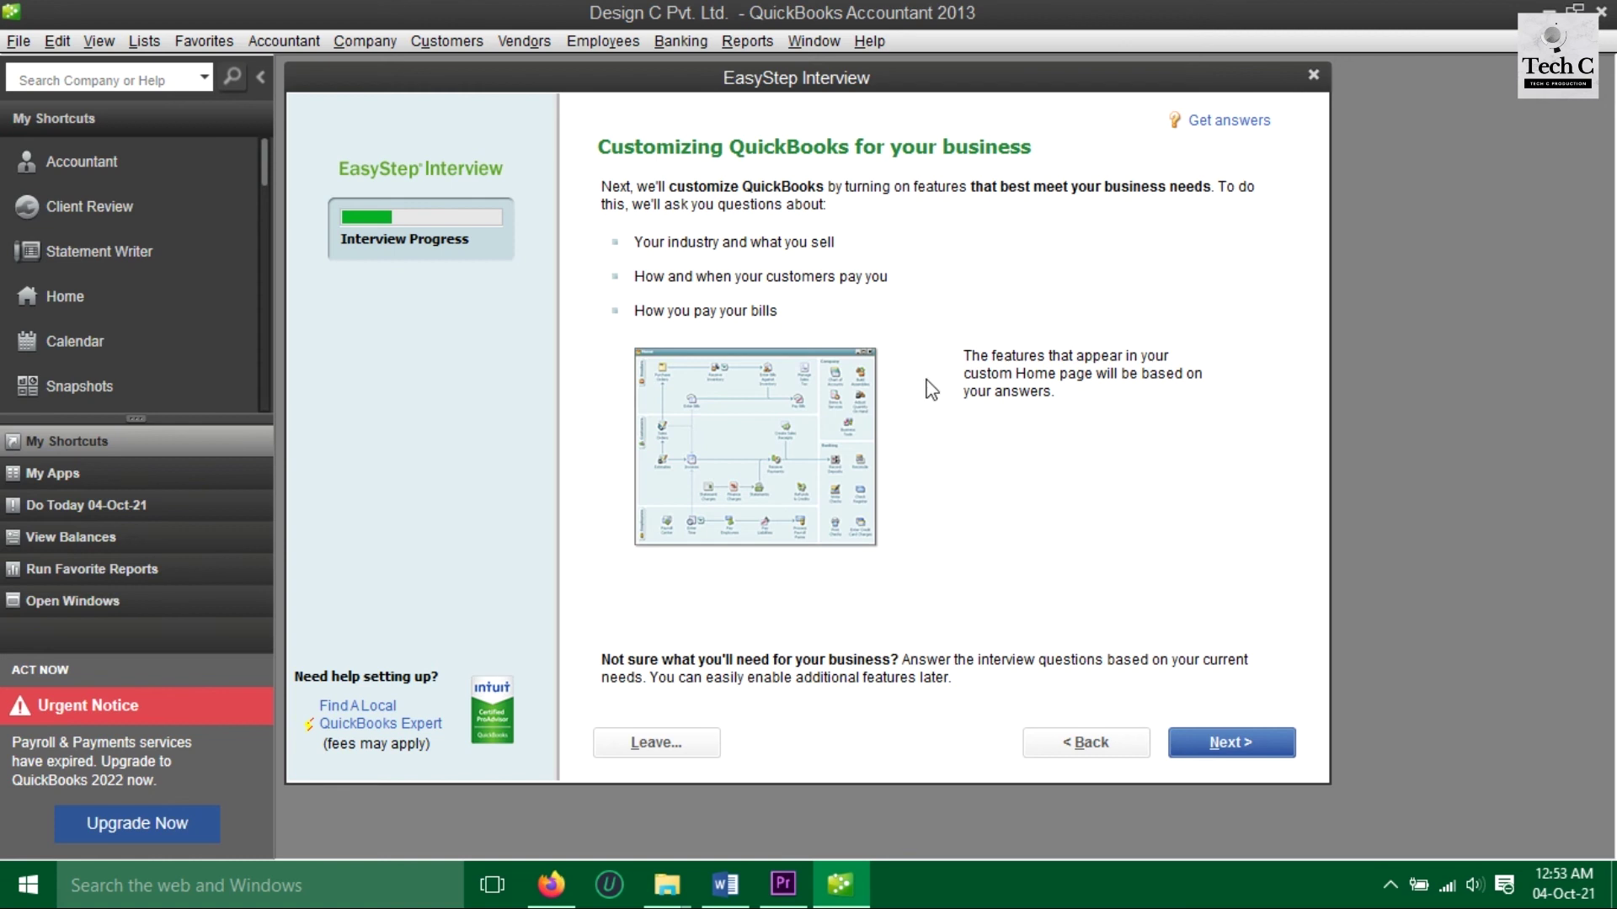
- Start customizing QuickBooks for the business and choose Both services and products as what the company sells
click(1233, 754)
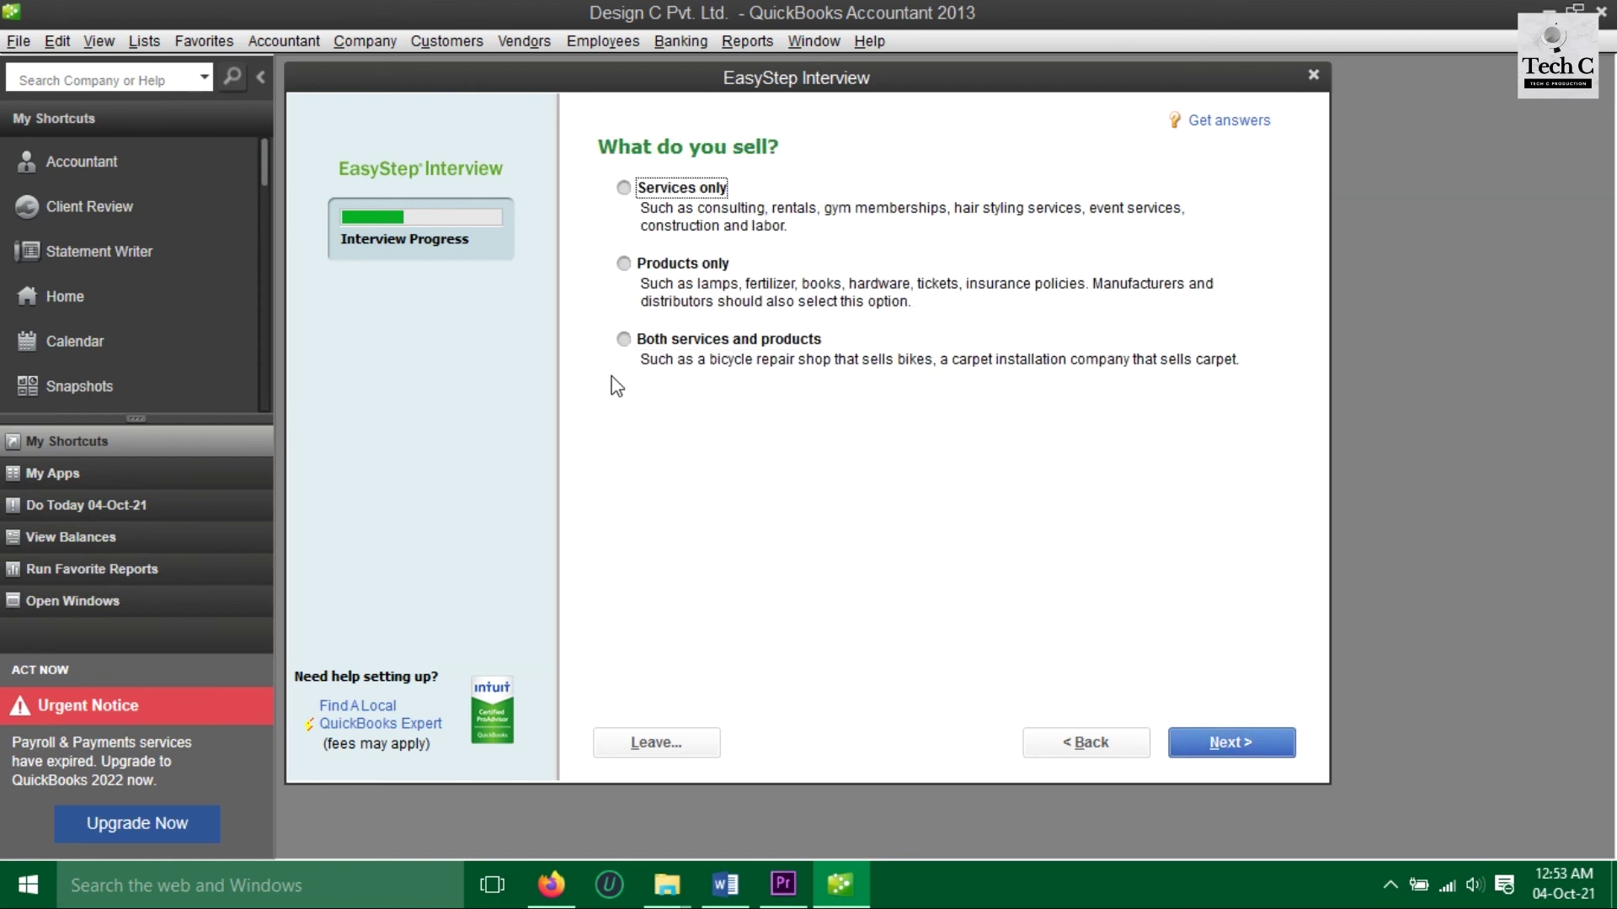
click(624, 340)
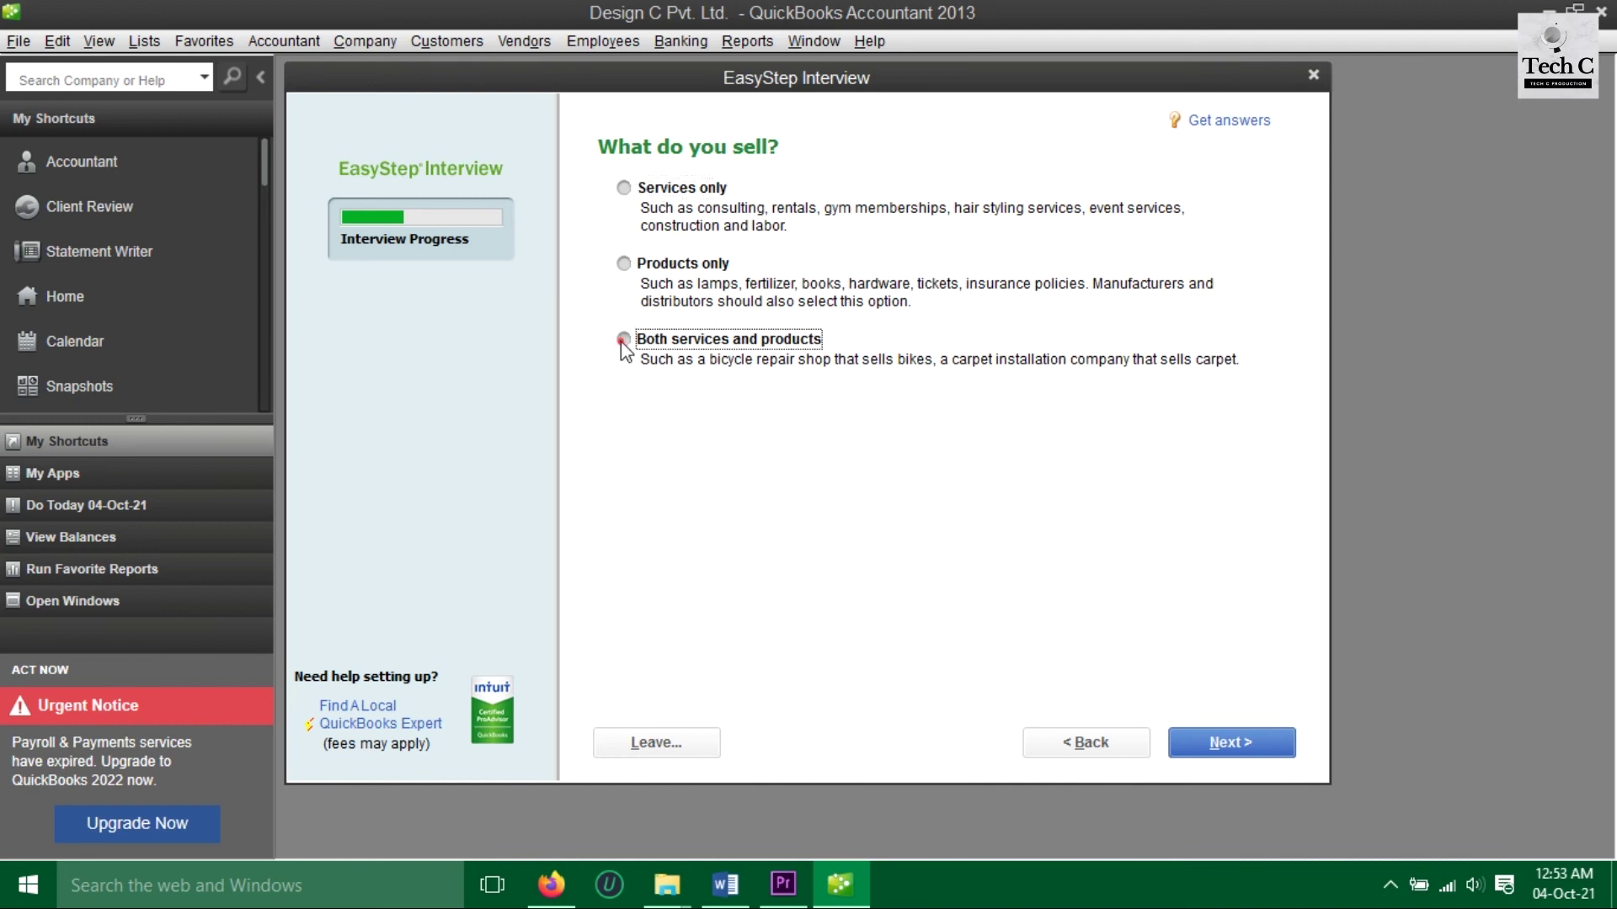
click(1224, 737)
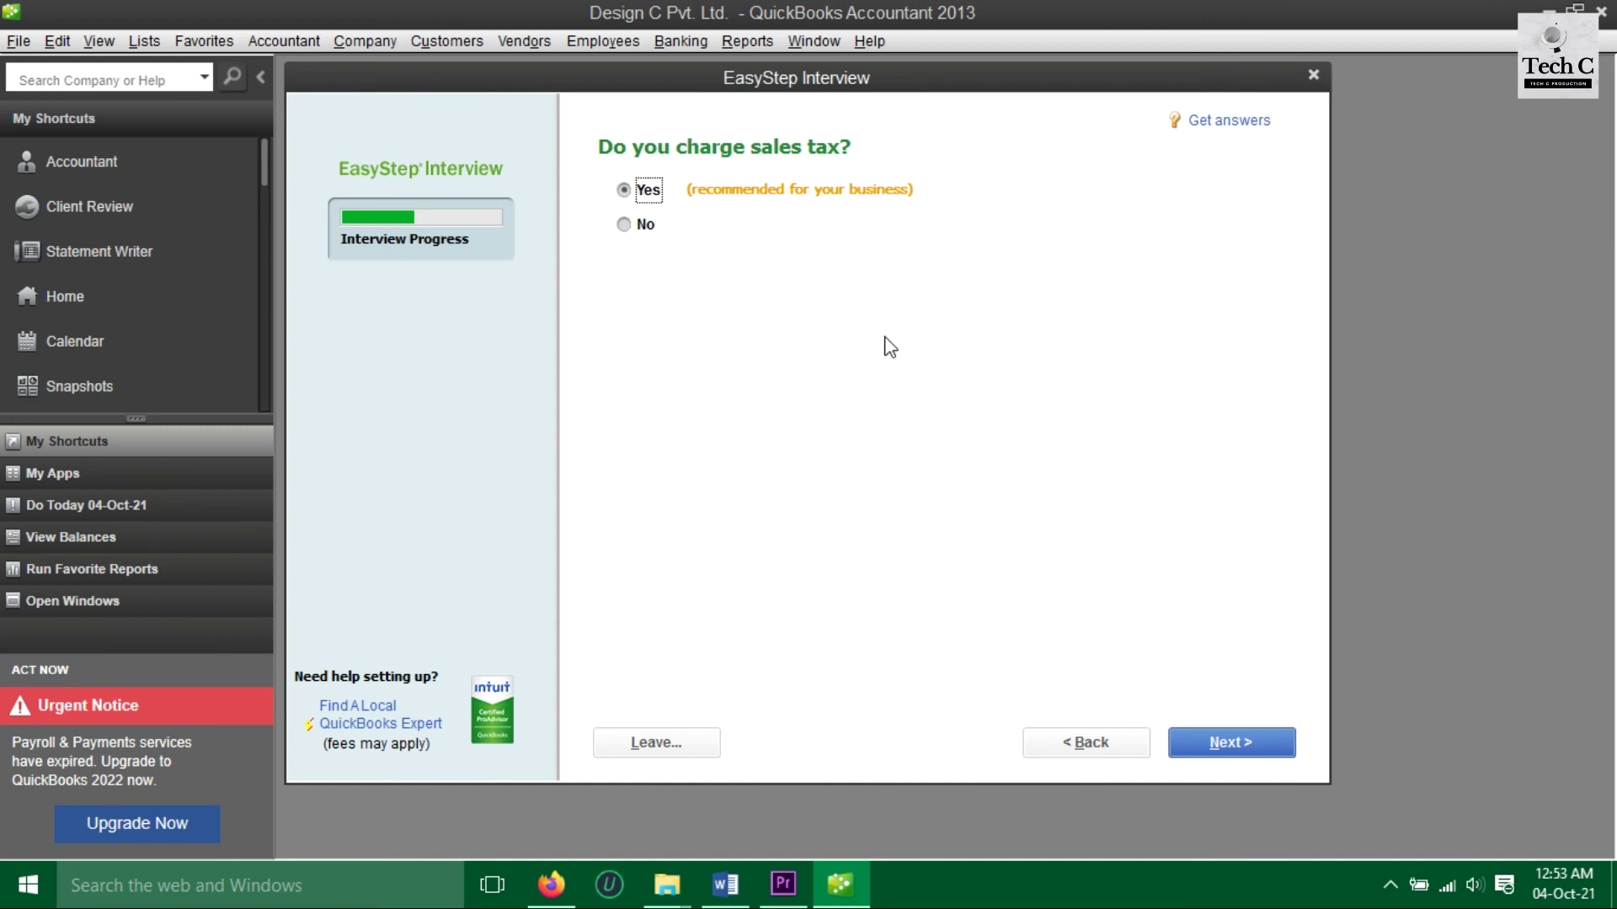
- Accept the recommended Yes for charging sales tax, creating estimates, tracking sales orders and using billing statements
click(1231, 745)
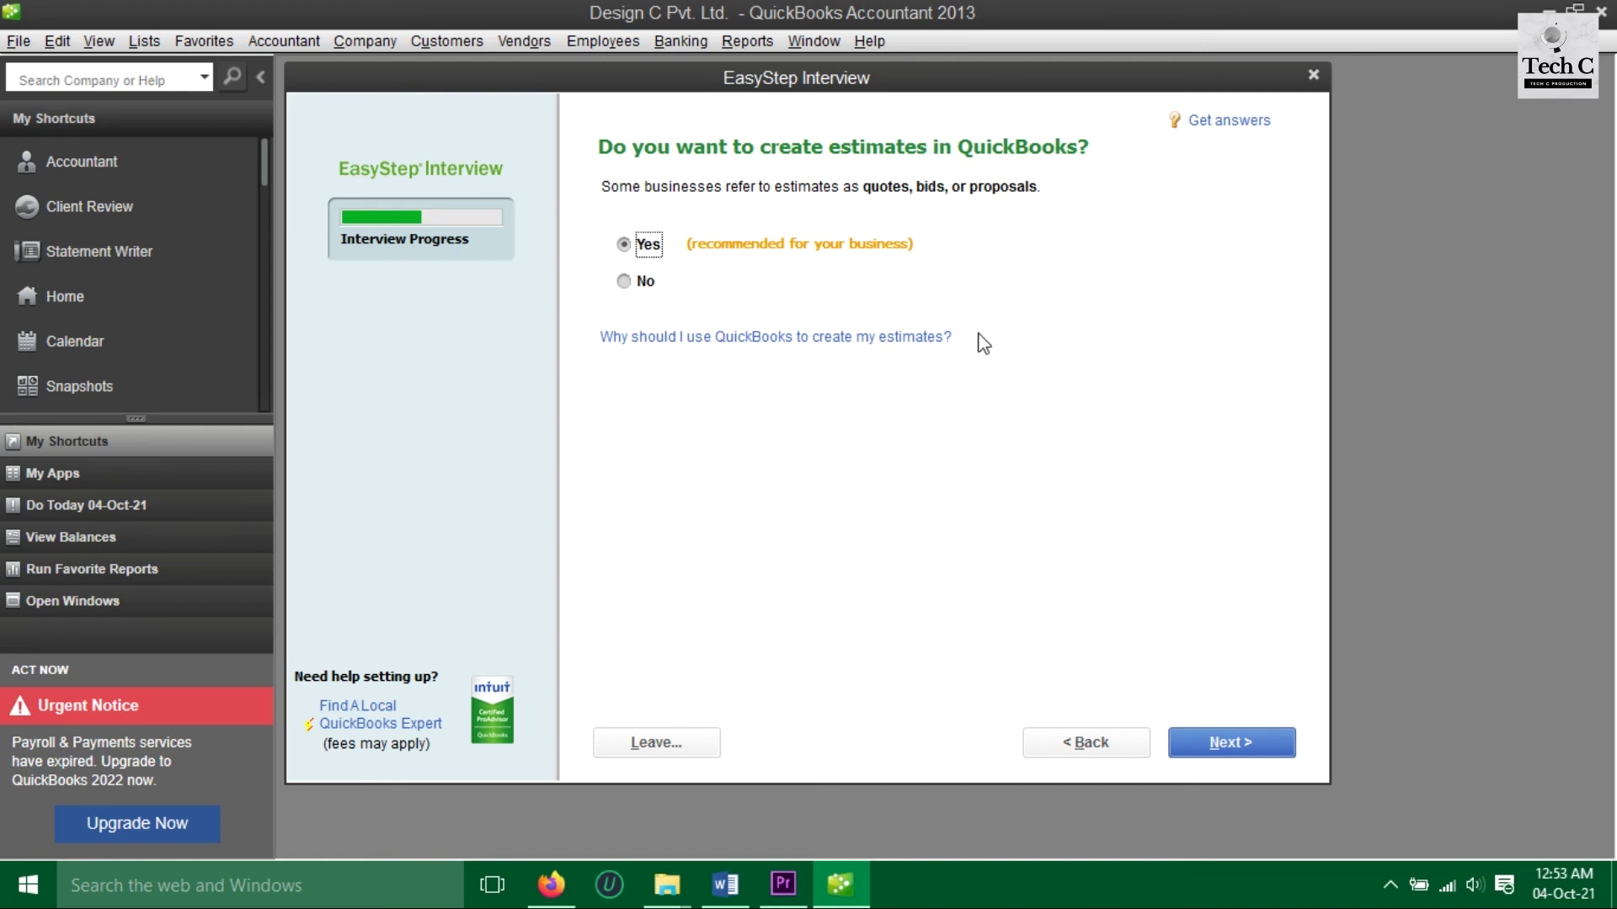
click(1226, 741)
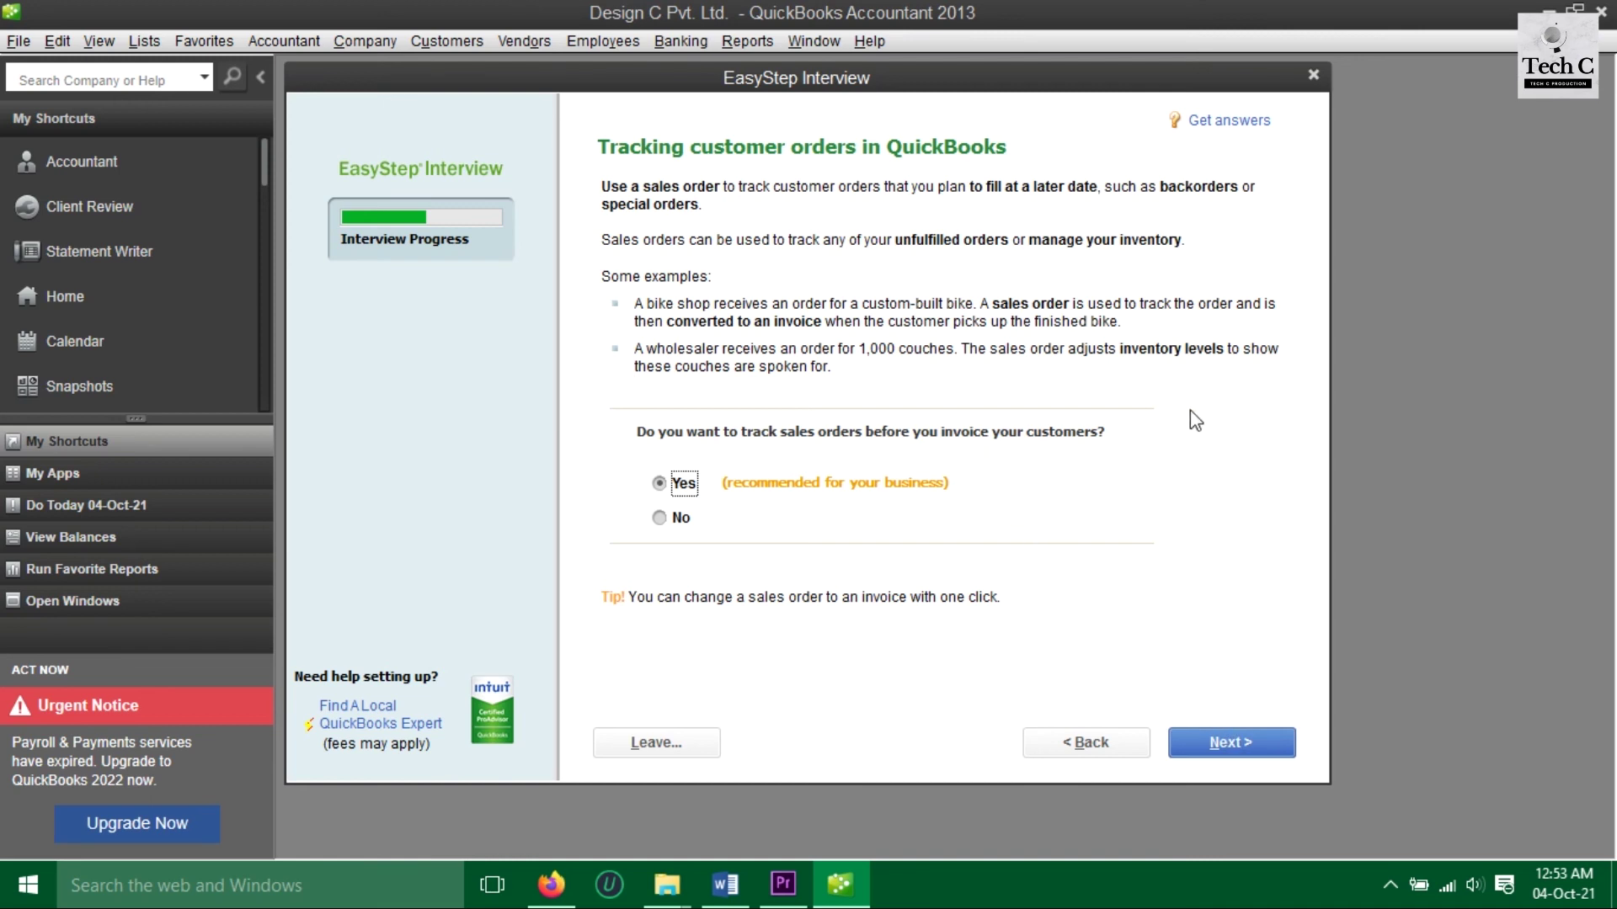
click(1274, 748)
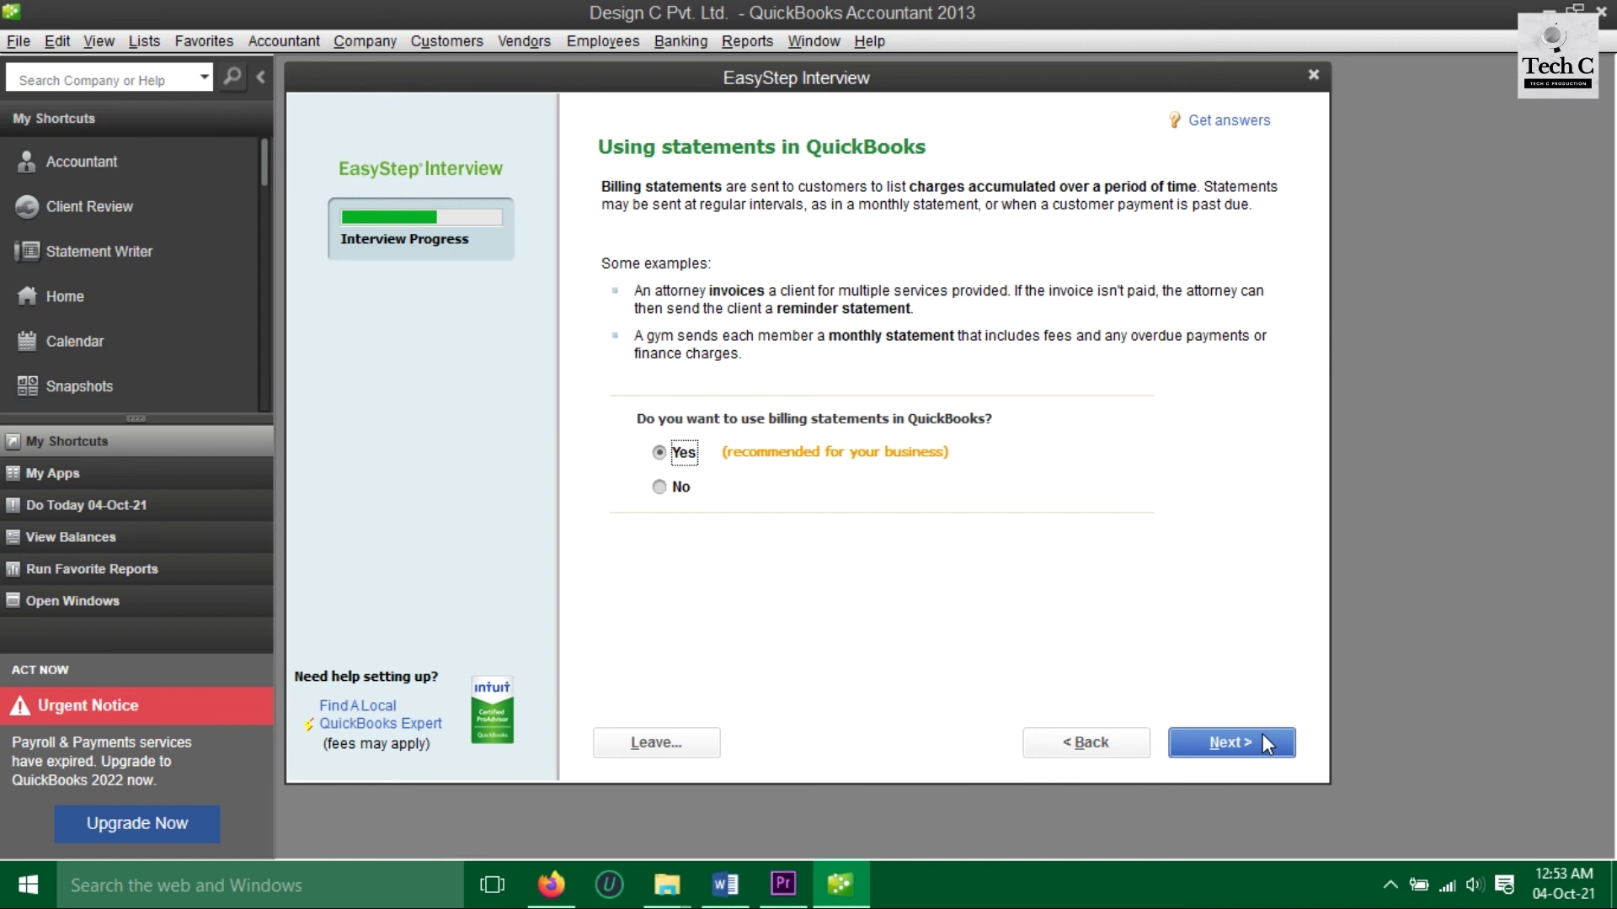
click(1263, 740)
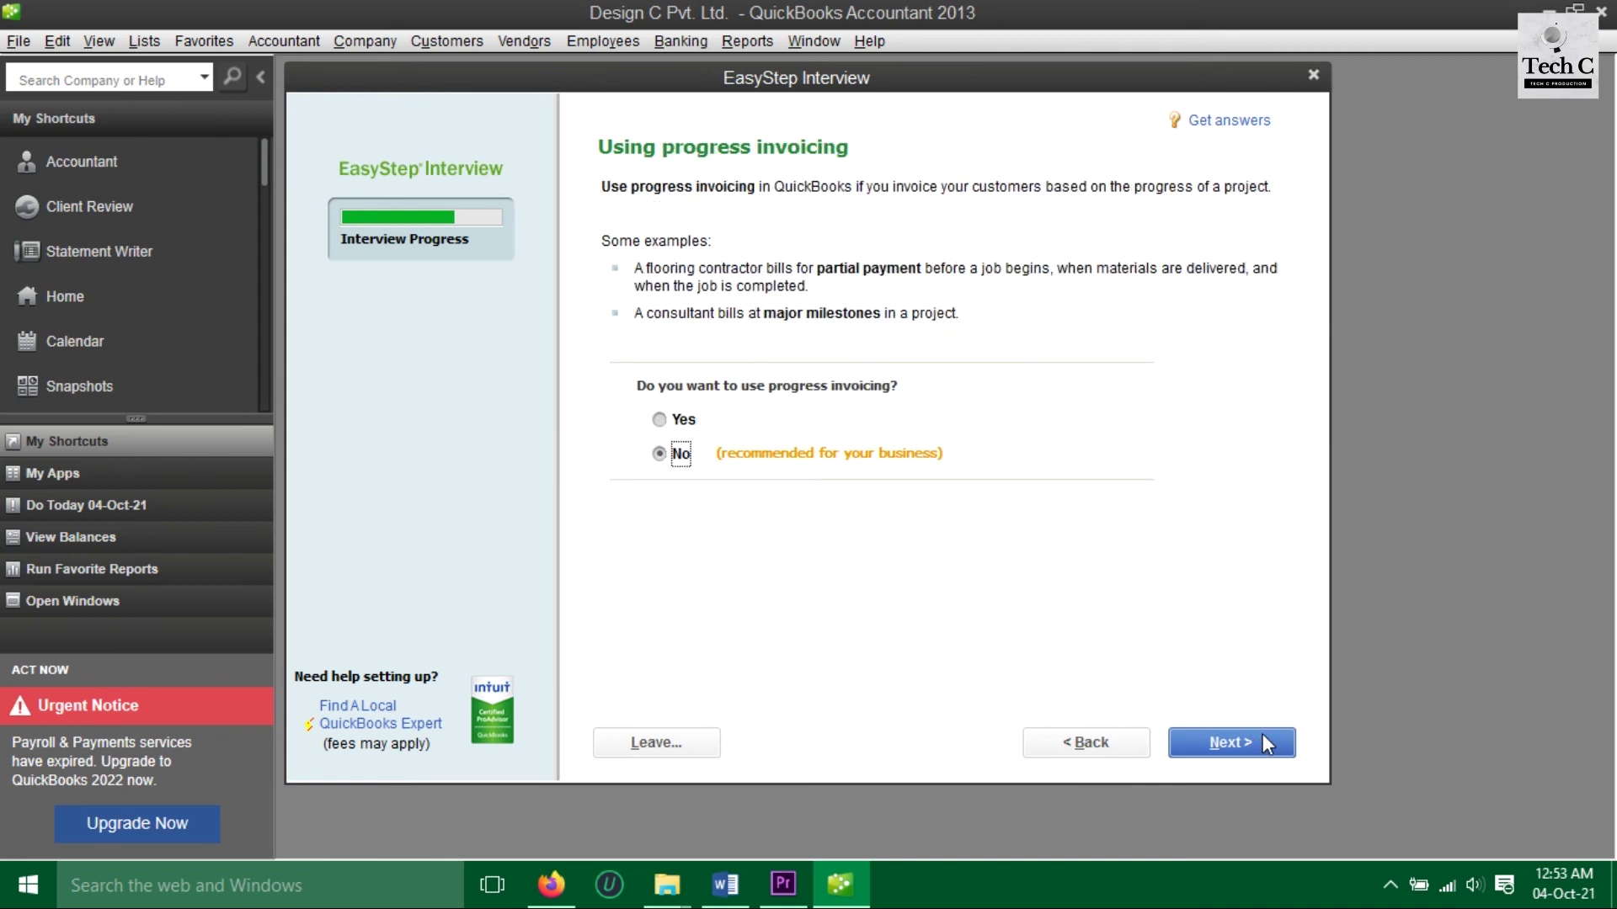
- Answer No to progress invoicing, inventory tracking and time tracking, continuing to the employees question
click(1265, 742)
click(1264, 741)
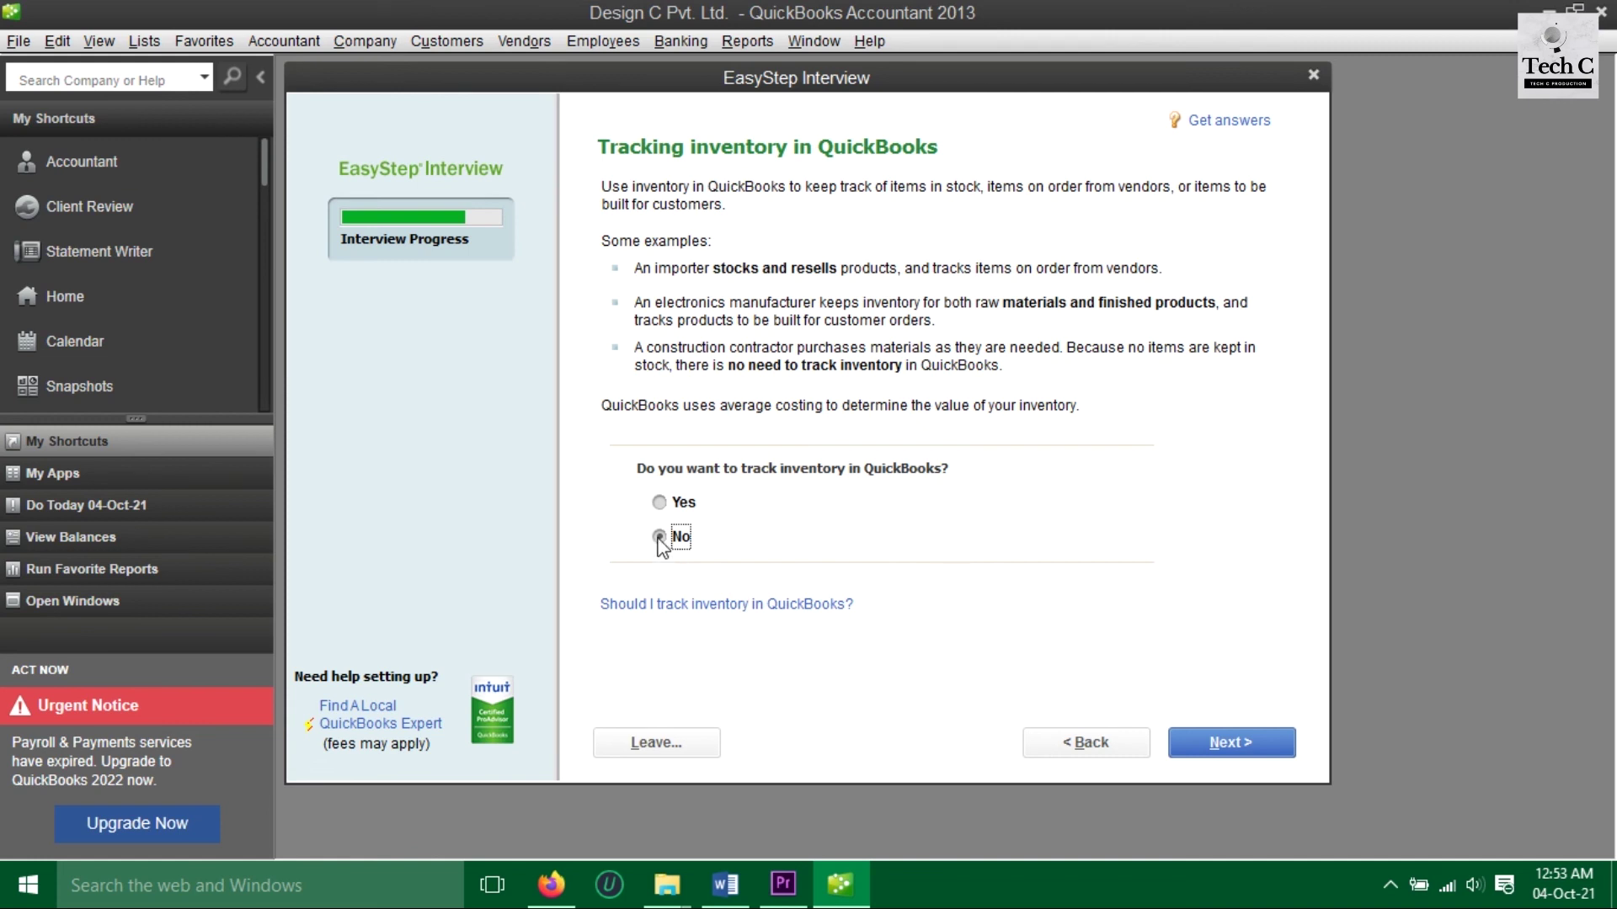
click(1241, 745)
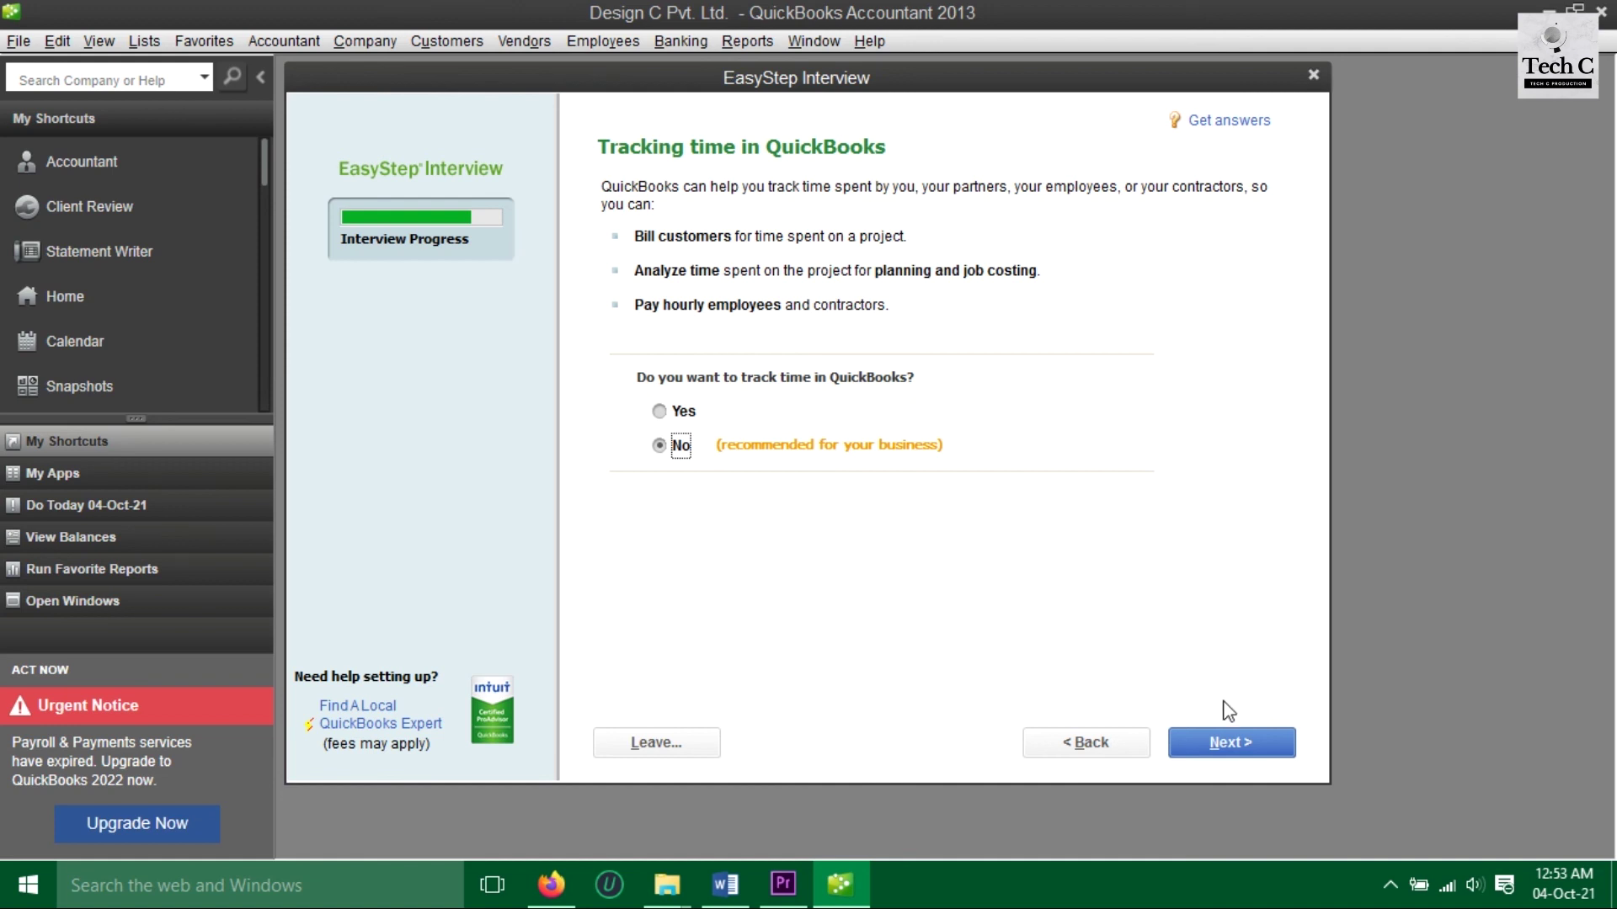
click(1247, 748)
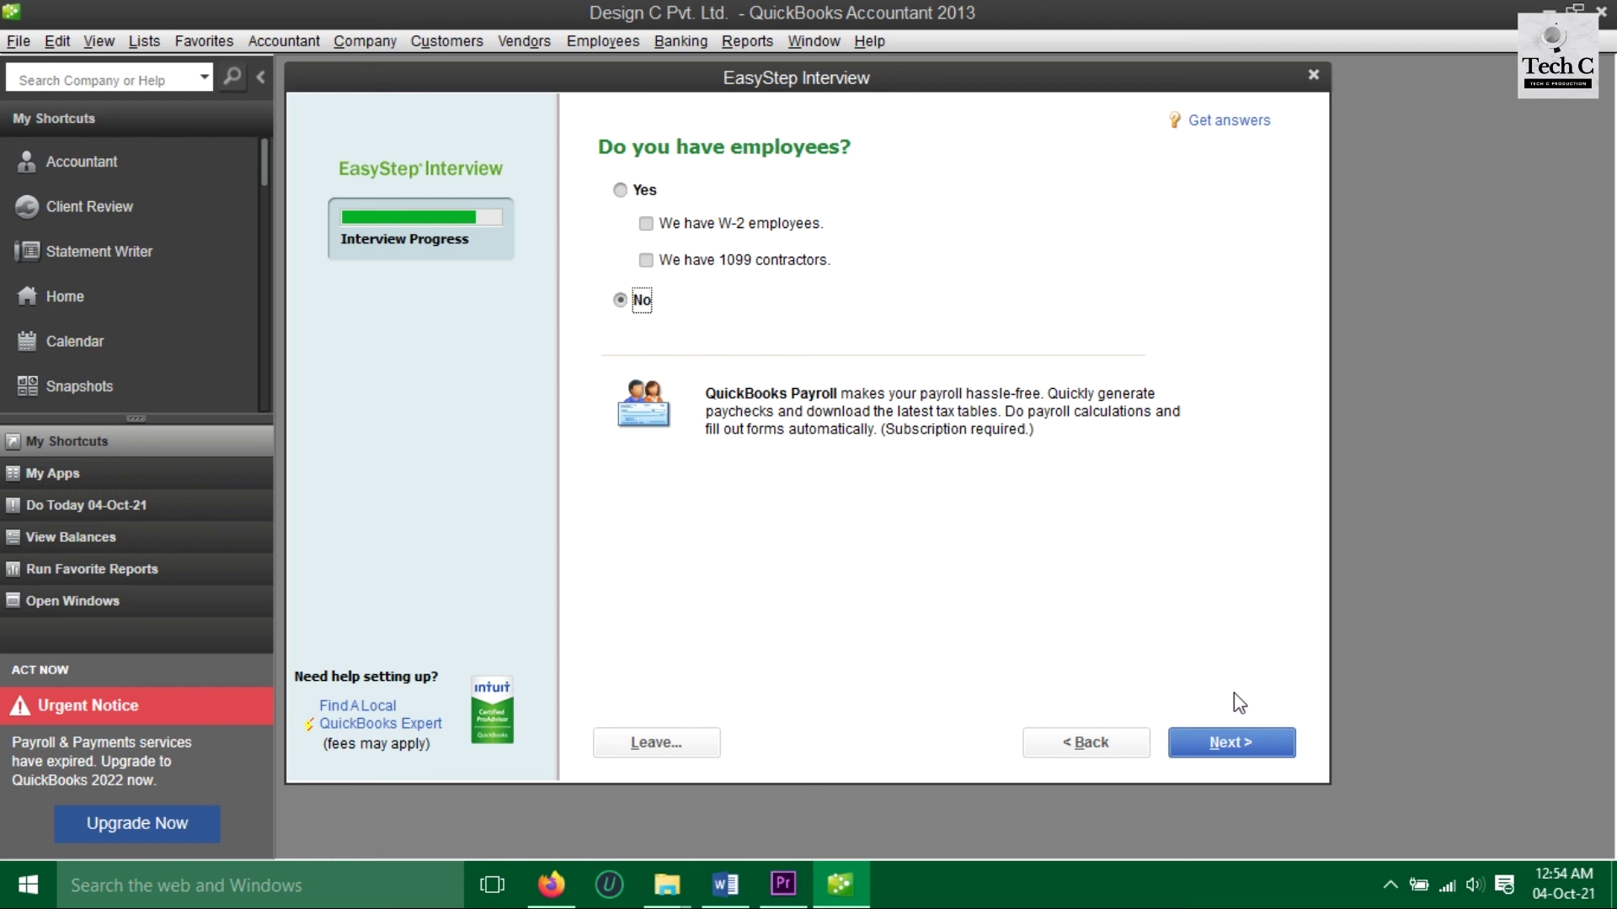
- Indicate that the company has employees, specifically W-2 employees, and continue to the accounts introduction
click(624, 190)
click(647, 223)
click(1232, 746)
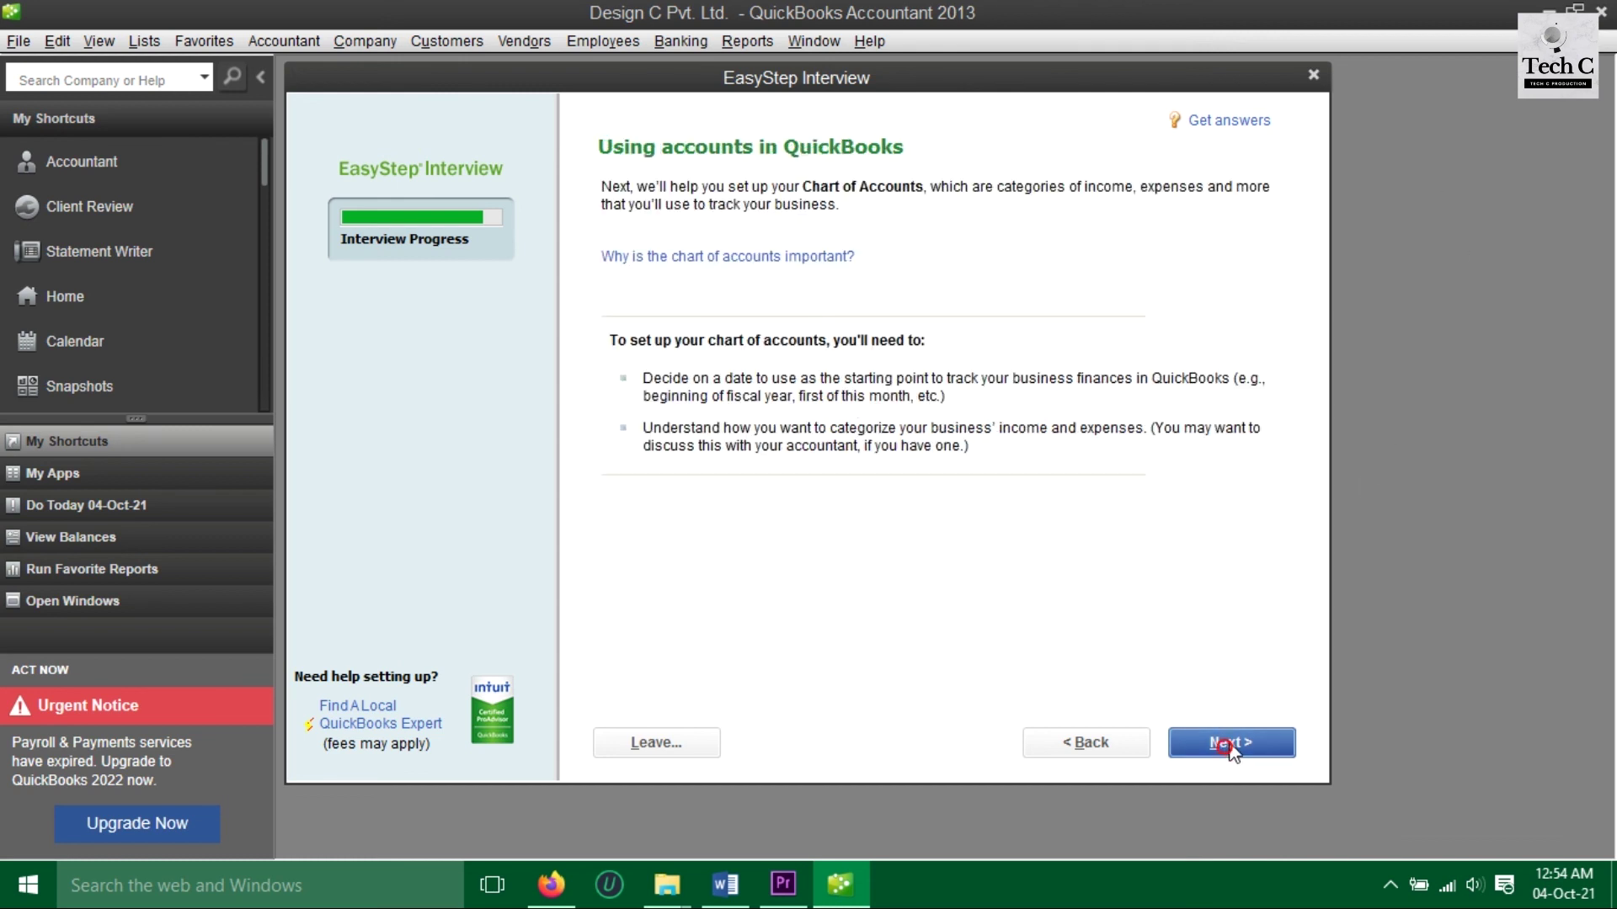
- Use the beginning of this fiscal year, 01-04-2021, as the start date for tracking finances
click(1232, 745)
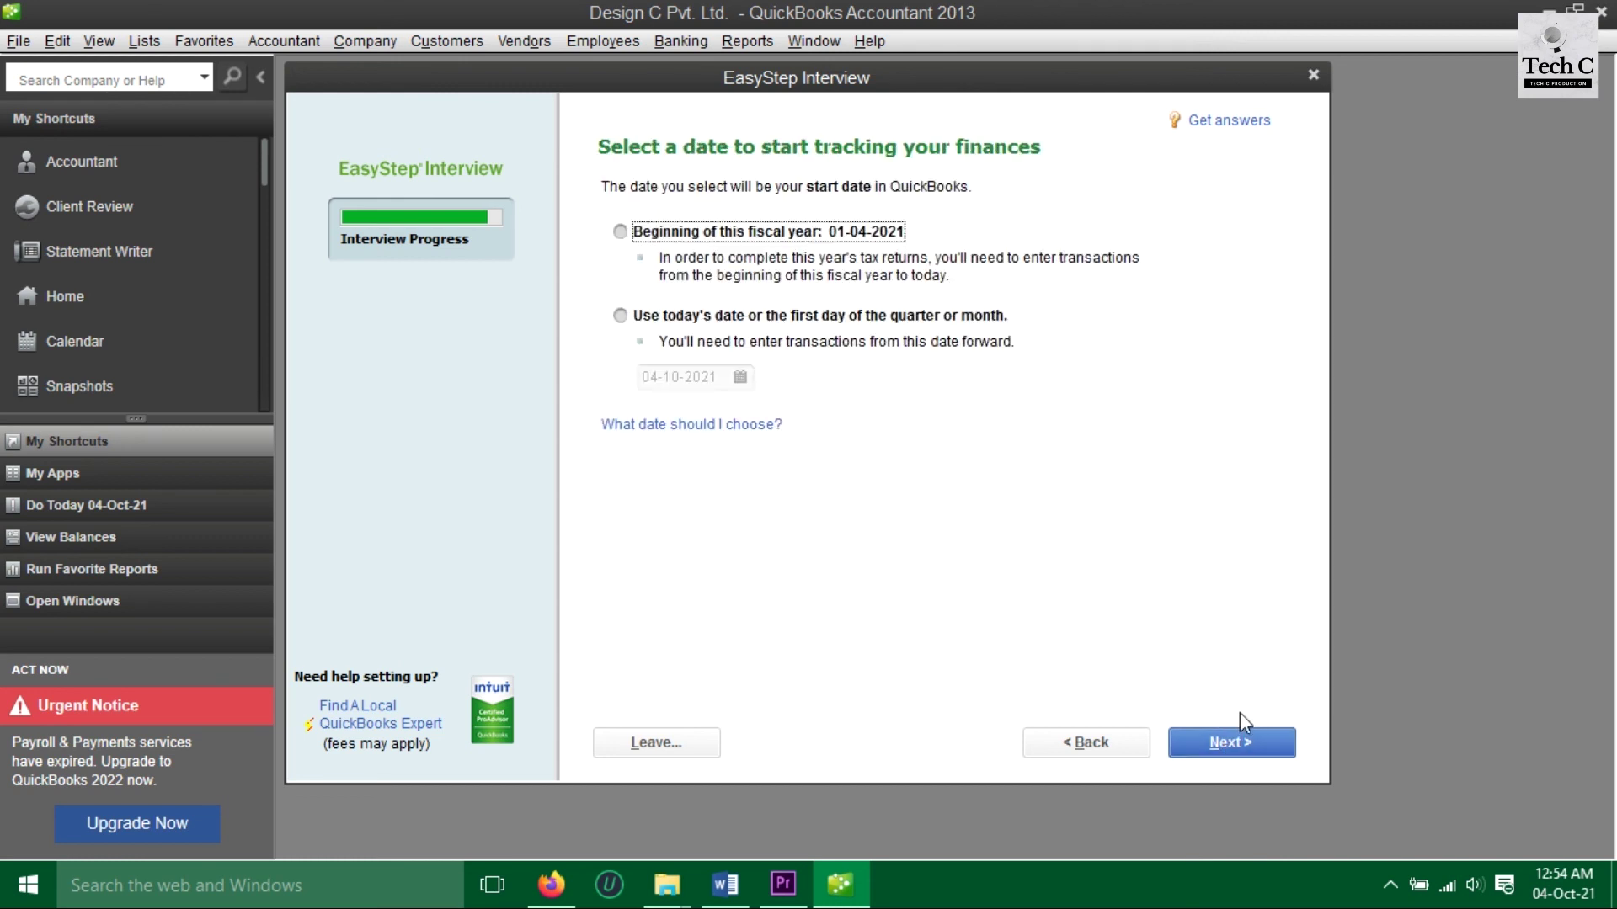
click(620, 233)
click(1280, 745)
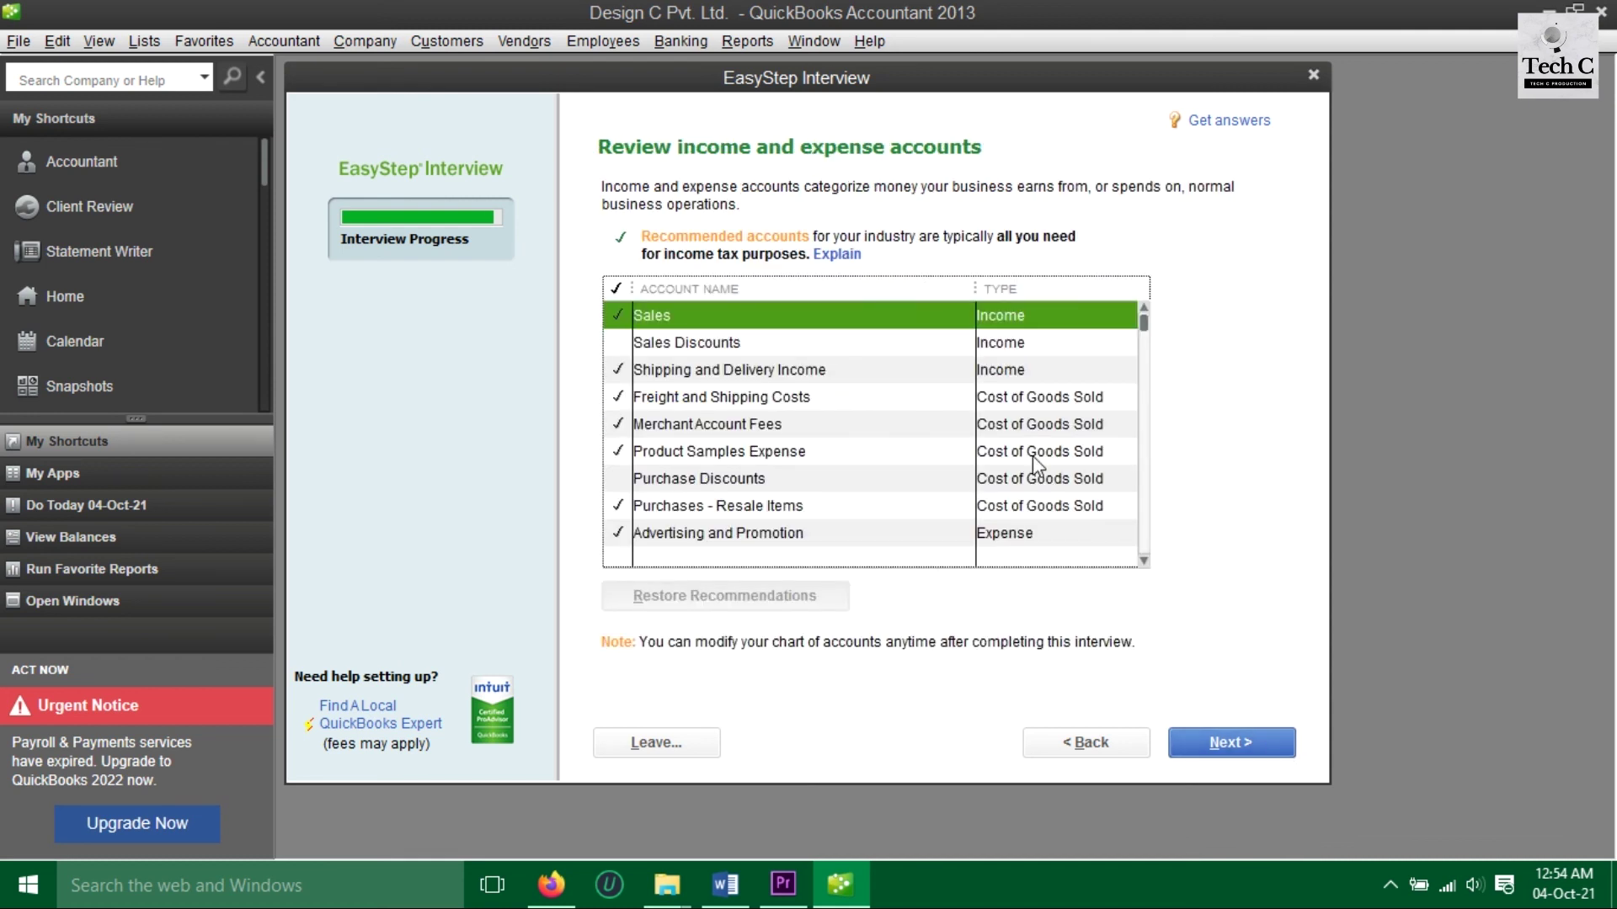
- Accept the recommended income and expense accounts, then finish the interview and proceed to QuickBooks Setup, dismissing the warning
click(1226, 741)
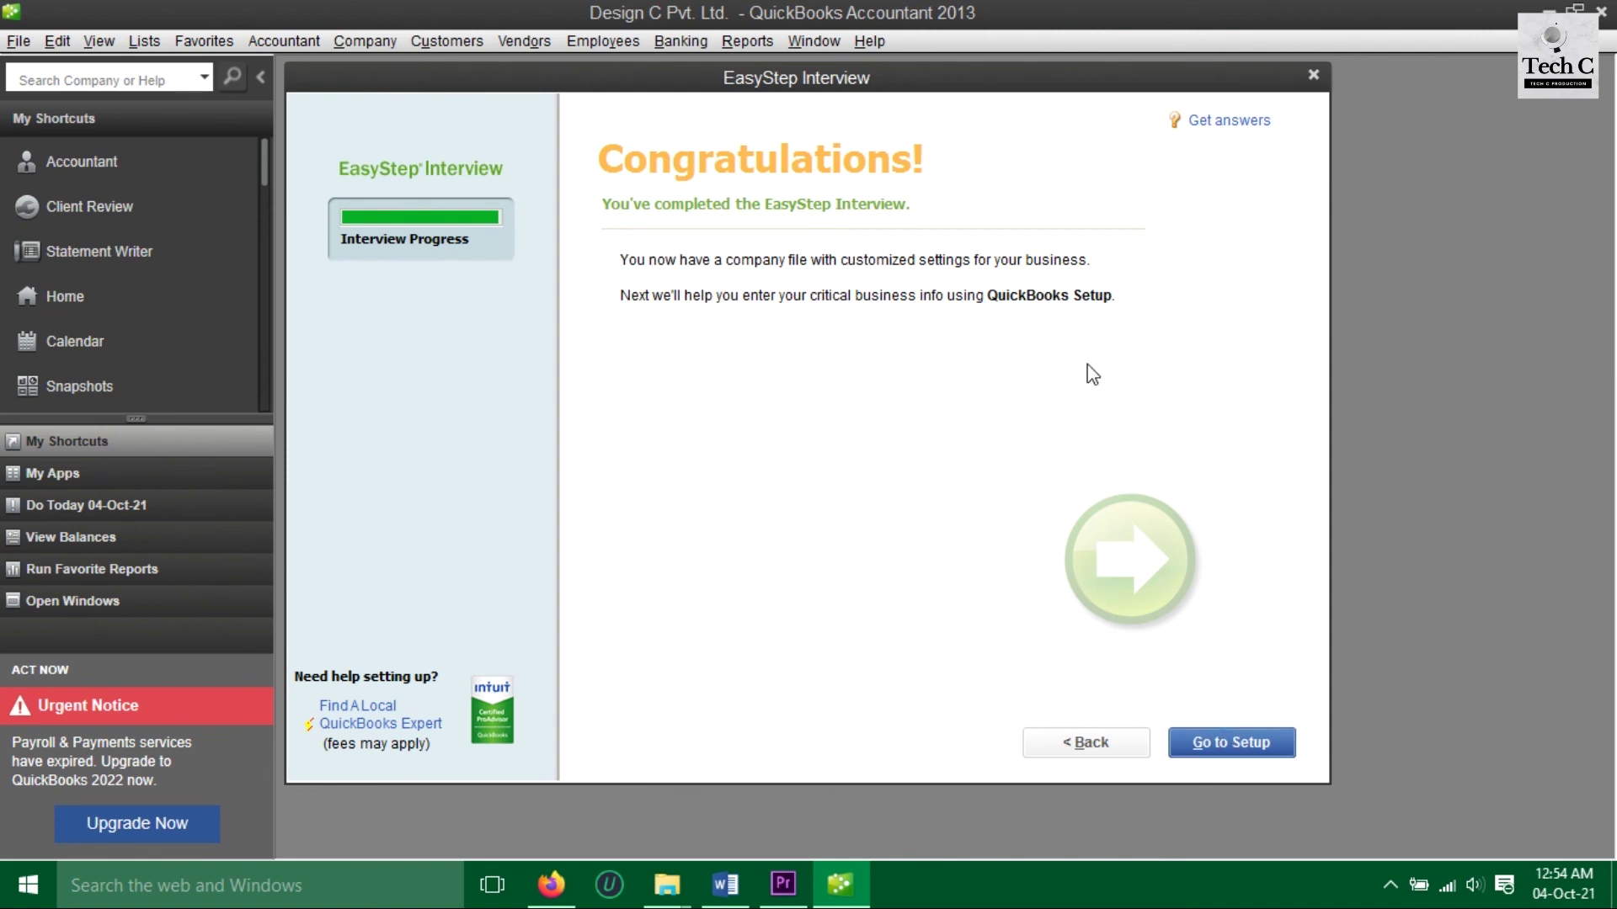
click(1231, 742)
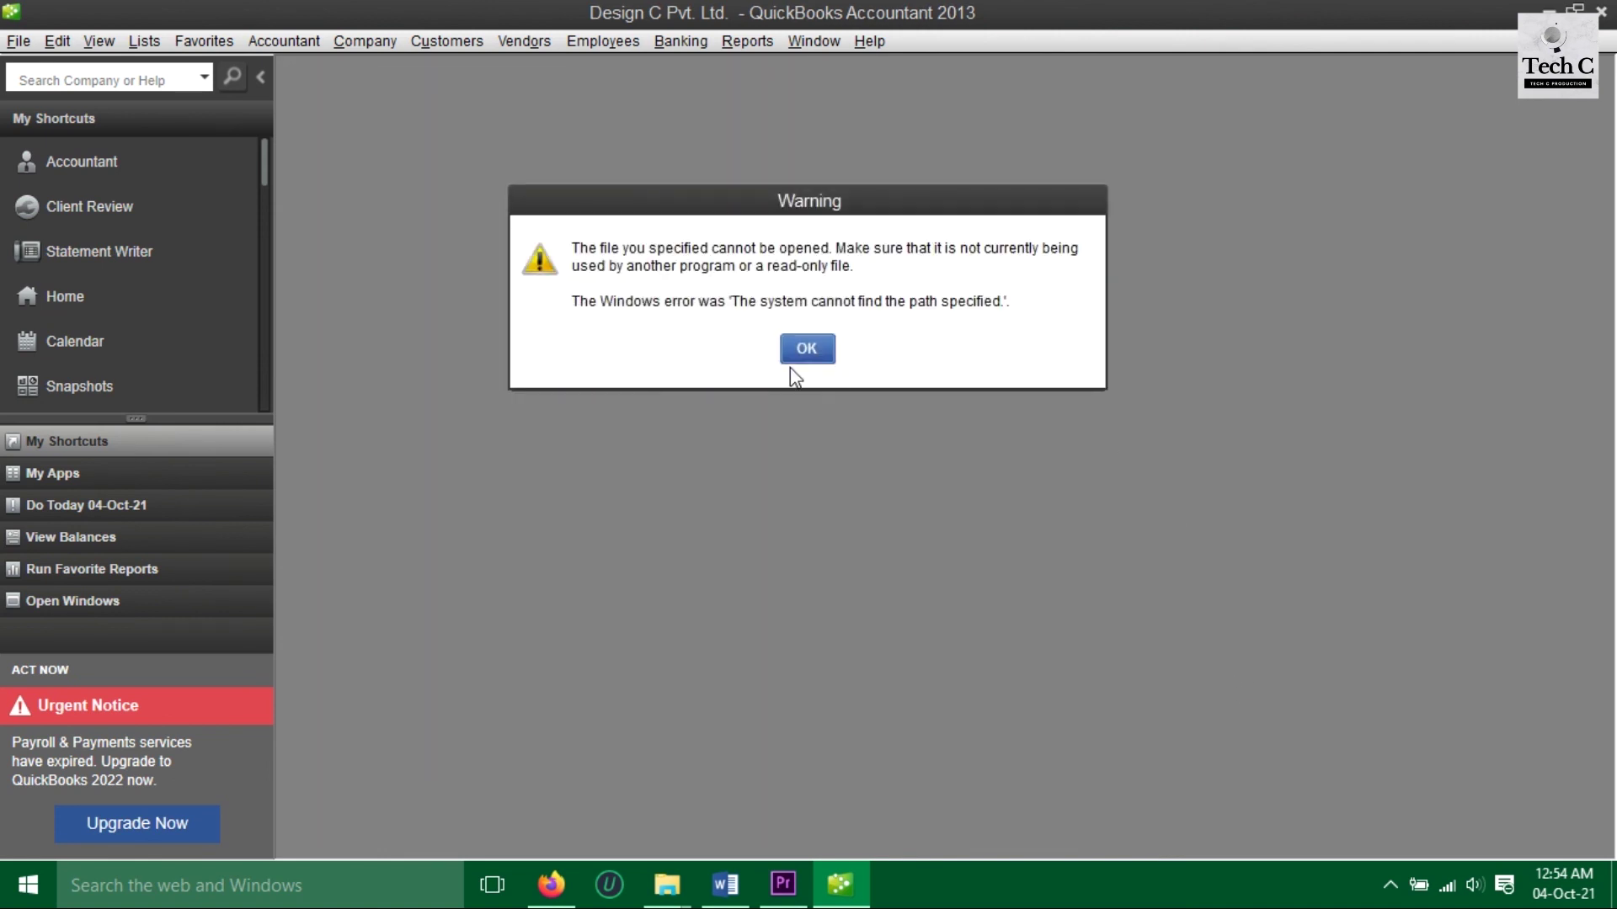
click(790, 367)
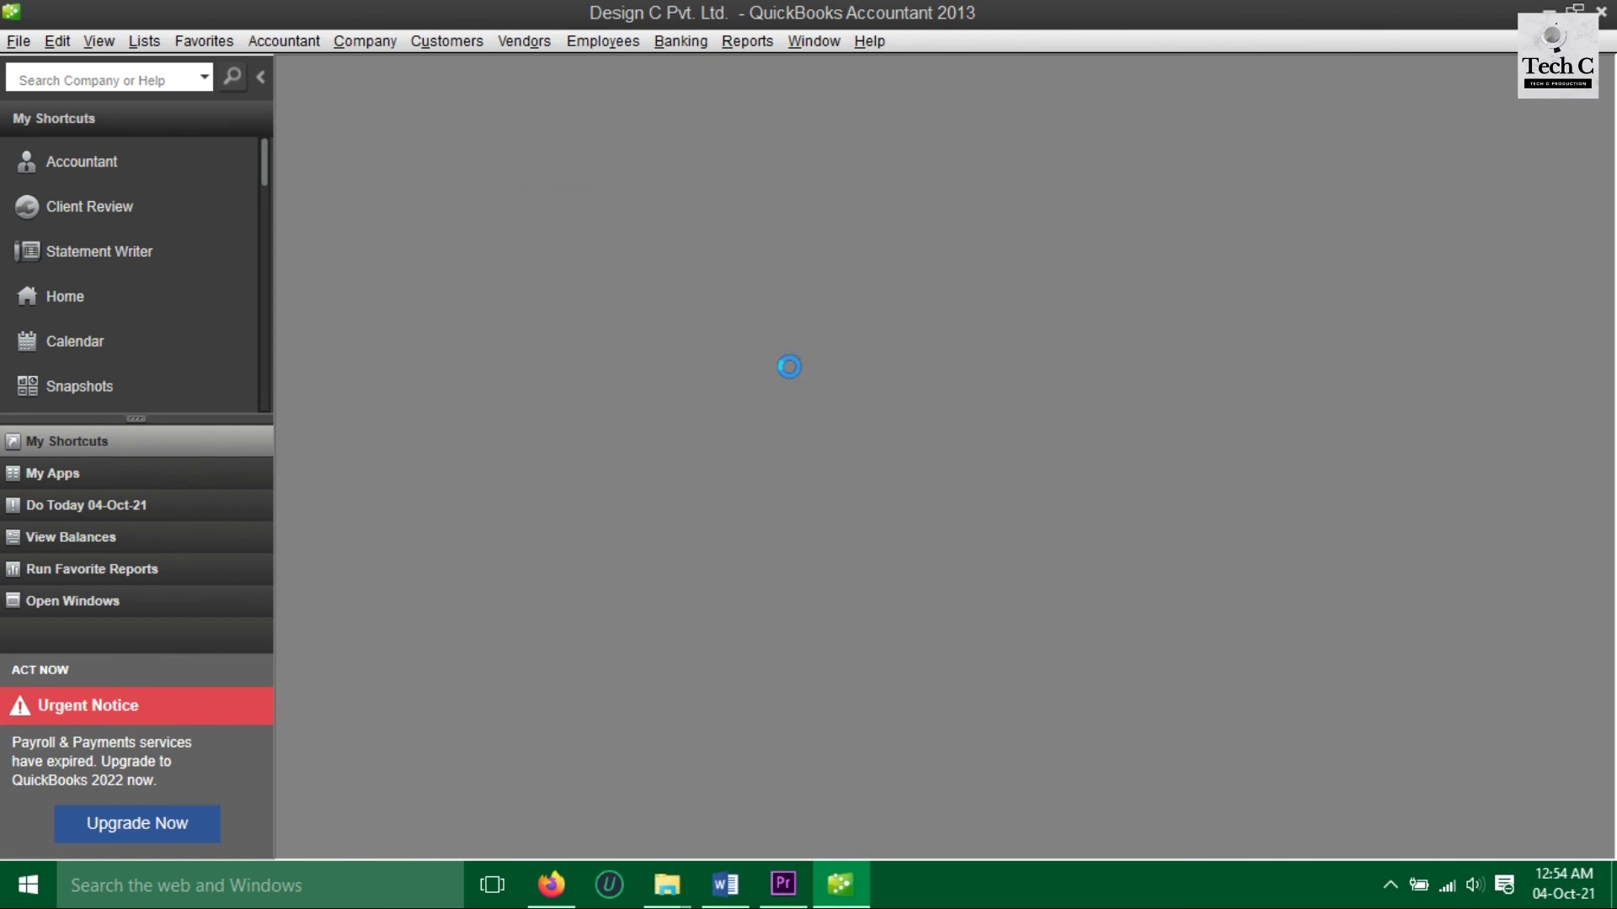